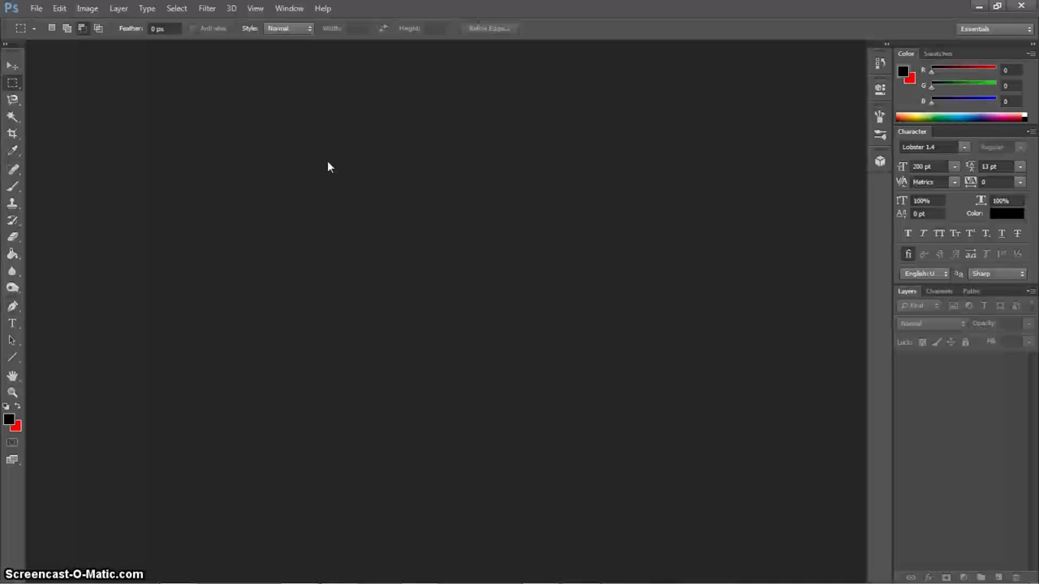
# - Open the settings for creating a new document
pyautogui.click(235, 149)
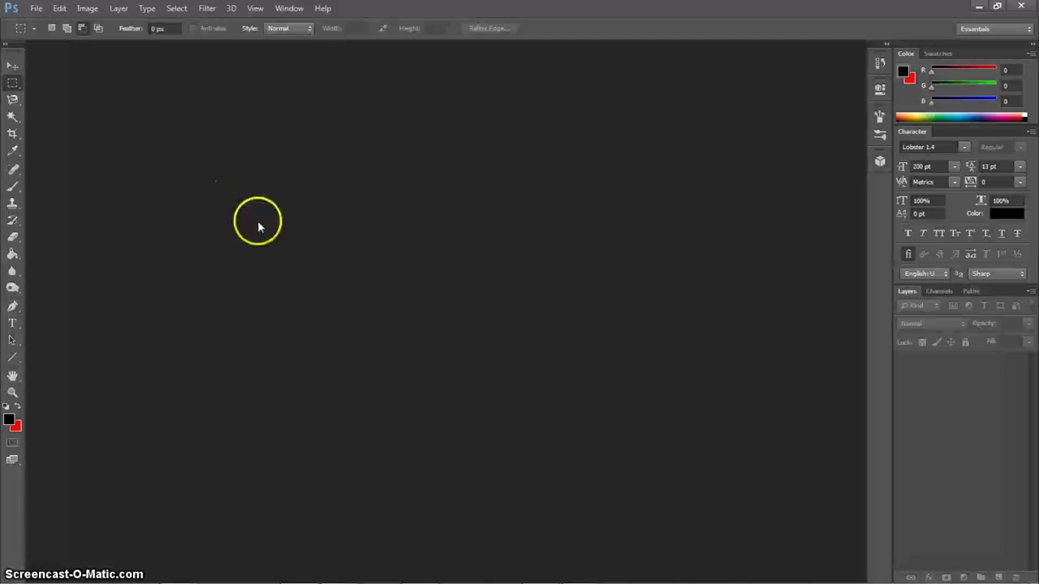
pyautogui.hotkey('ctrl', 'n')
pyautogui.moveTo(406, 109); pyautogui.dragTo(422, 154)
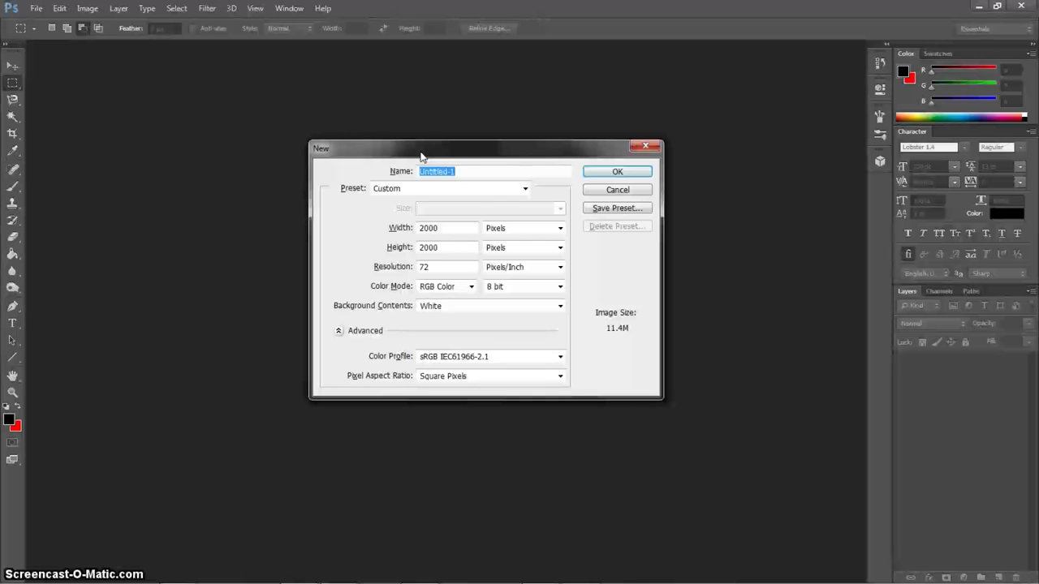
pyautogui.moveTo(467, 158); pyautogui.dragTo(464, 206)
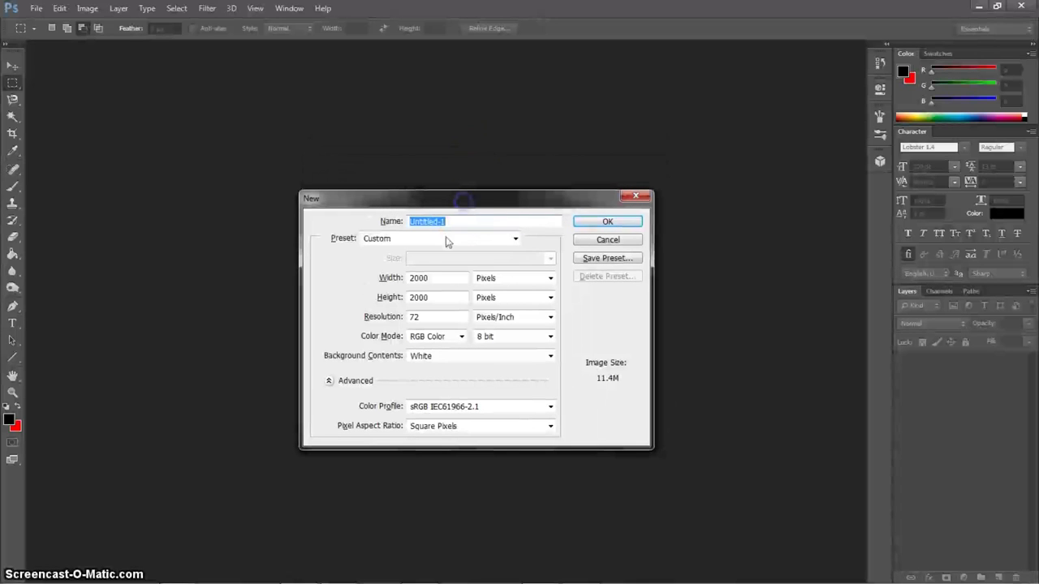
pyautogui.click(363, 280)
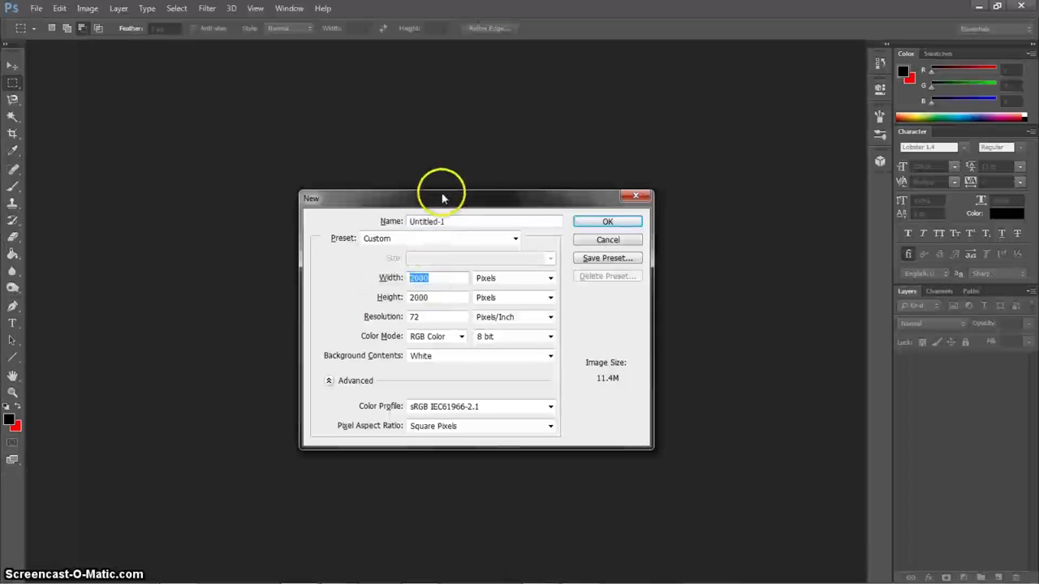
pyautogui.moveTo(442, 198); pyautogui.dragTo(430, 130)
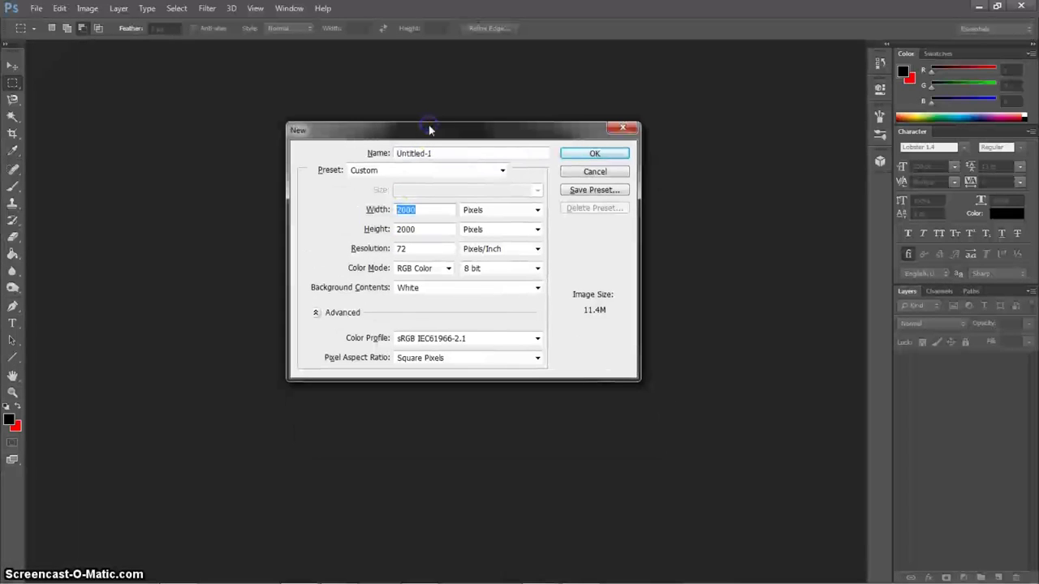
pyautogui.click(423, 231)
pyautogui.click(429, 209)
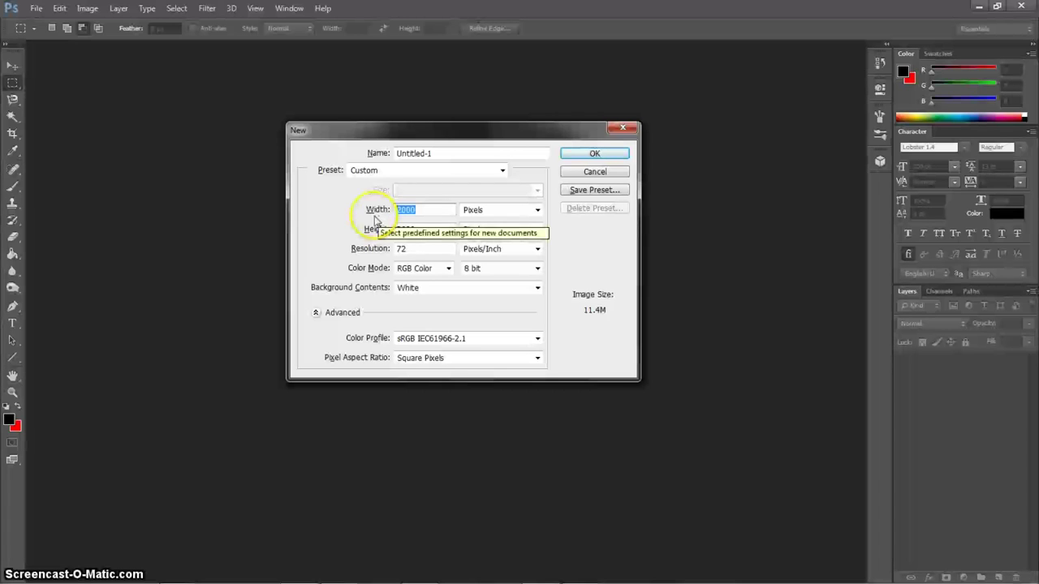
pyautogui.click(418, 209)
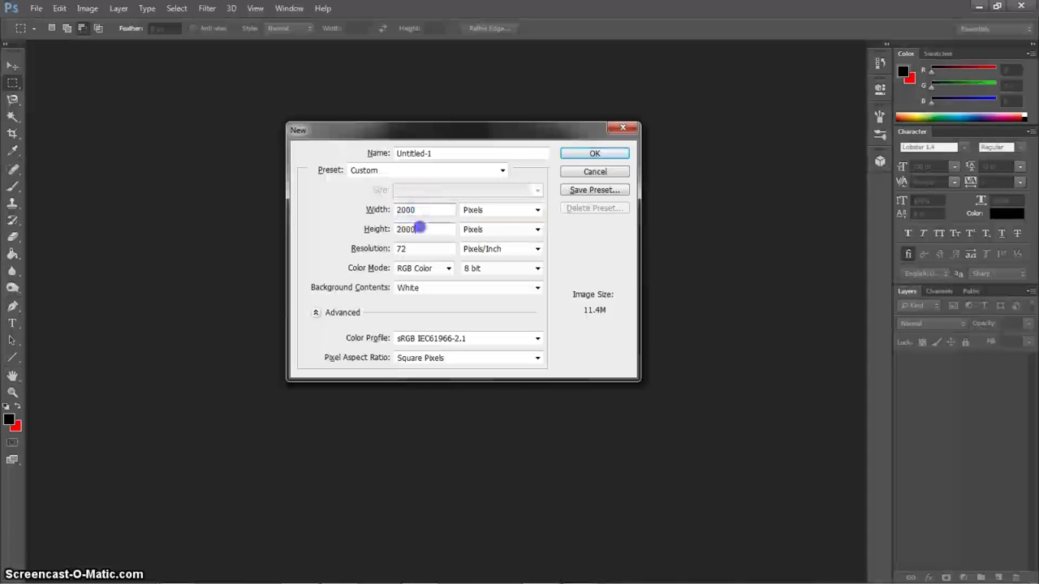
pyautogui.click(429, 208)
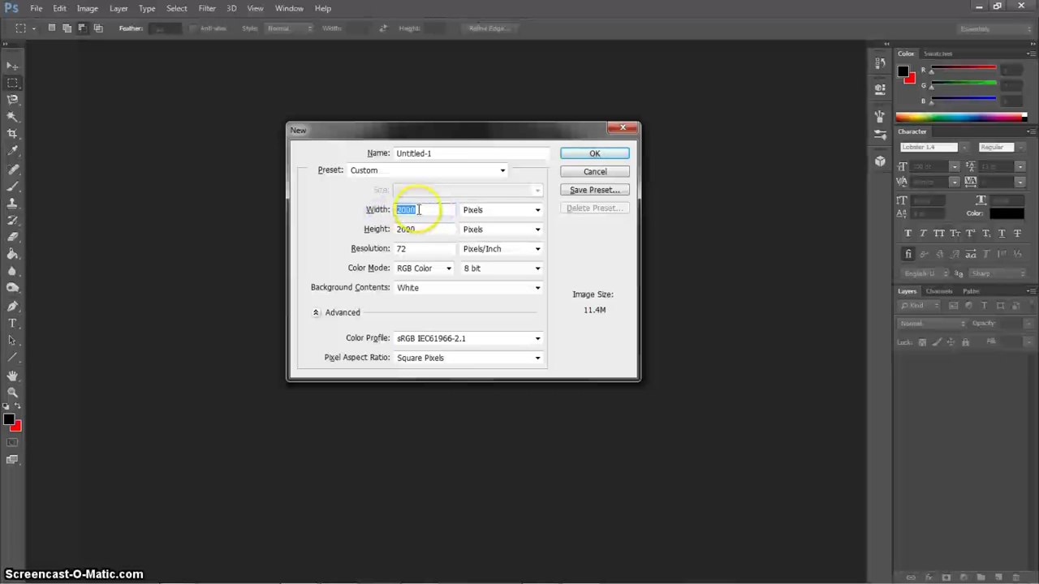
pyautogui.click(417, 229)
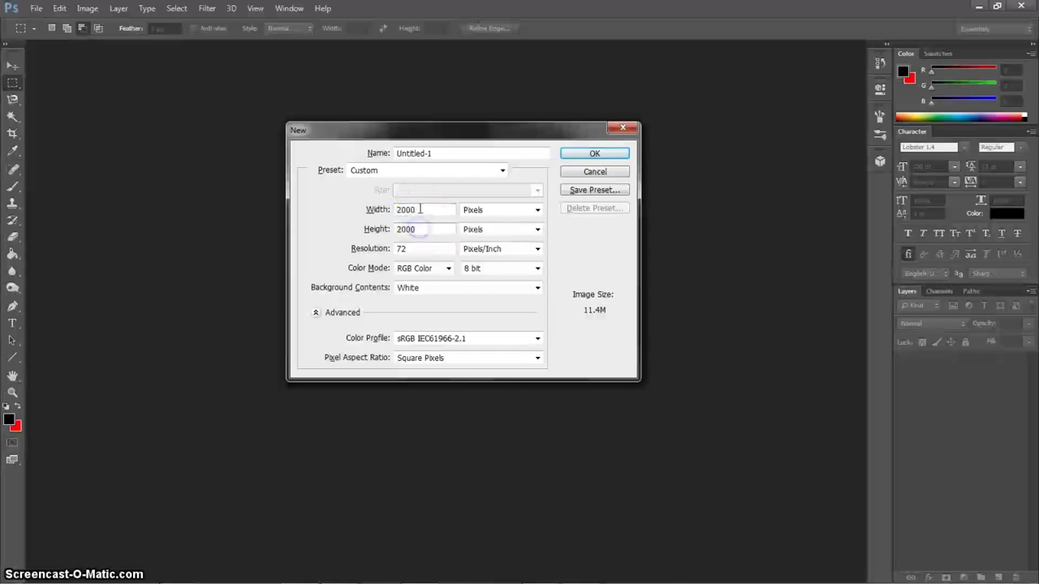
pyautogui.click(419, 210)
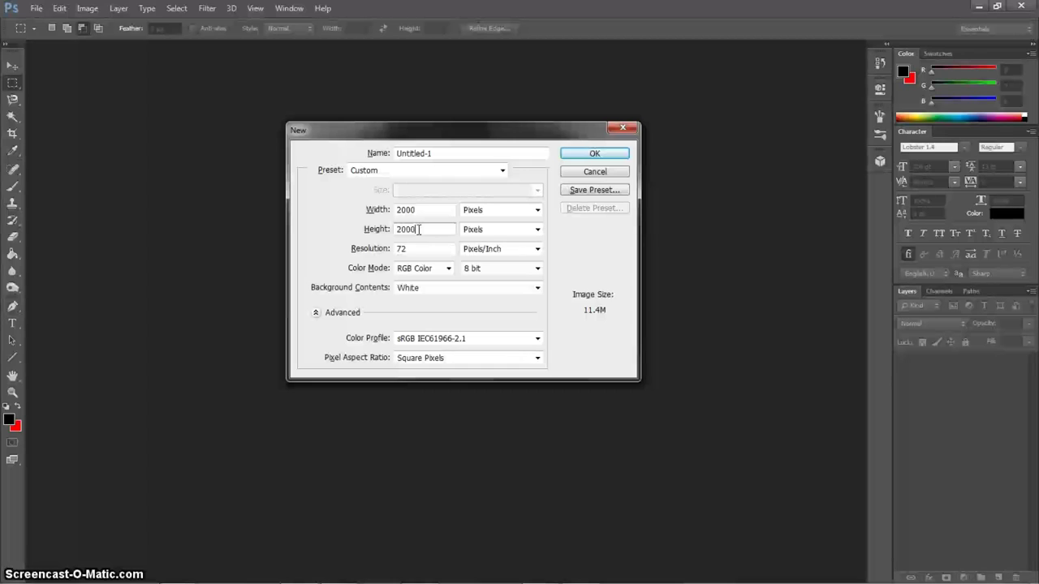
pyautogui.click(422, 238)
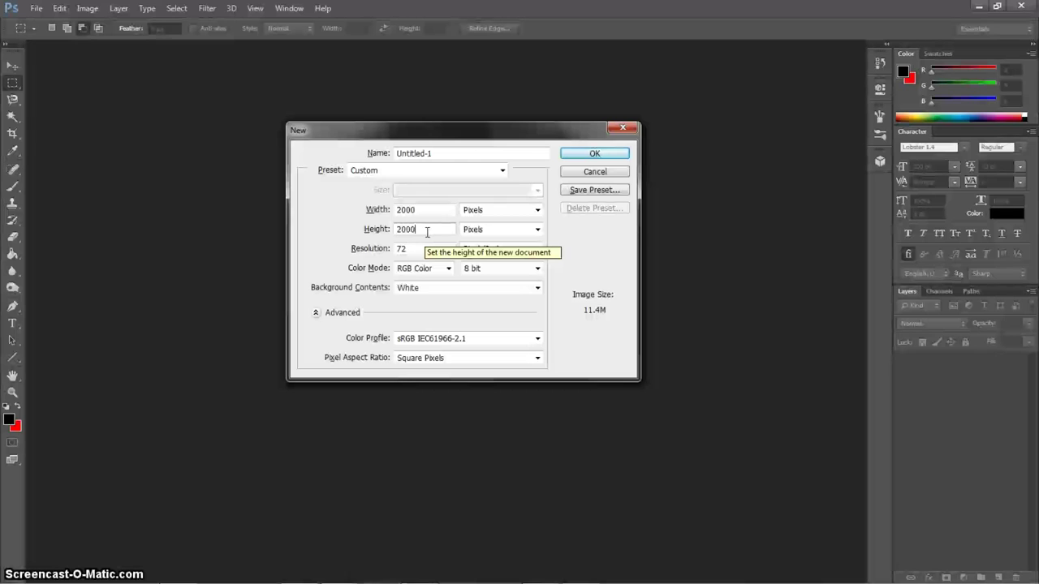
pyautogui.click(418, 230)
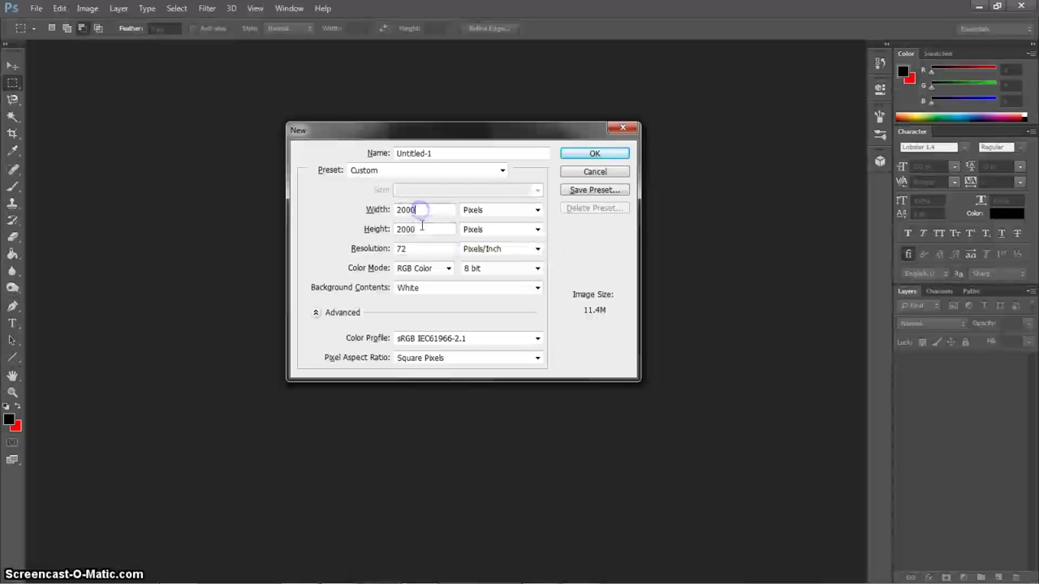
# - Set the resolution to 300 pixels/inch and create the 2000 by 2000 pixel document with a white background
pyautogui.moveTo(417, 249); pyautogui.dragTo(349, 248)
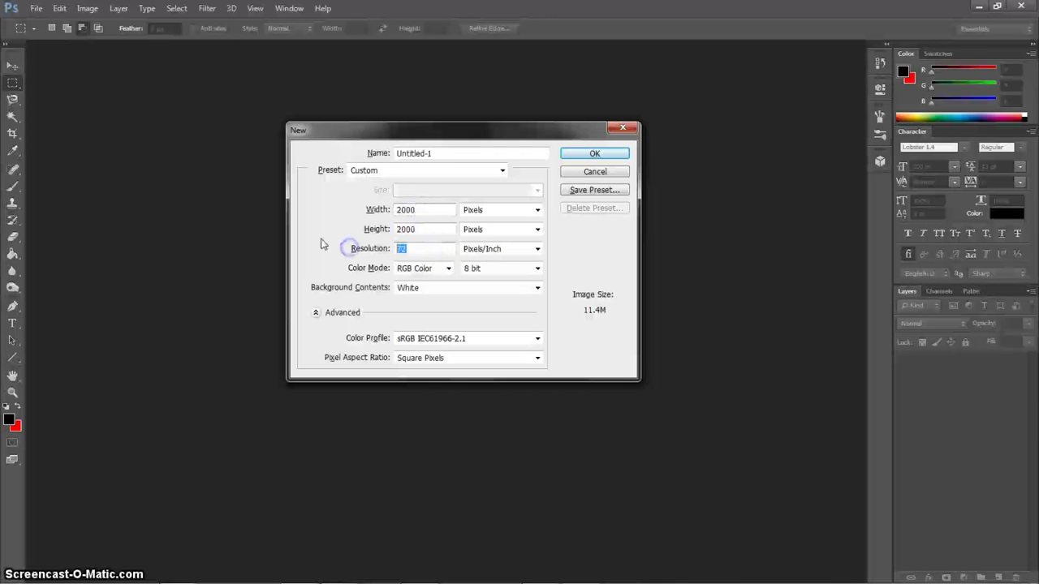
pyautogui.write('300')
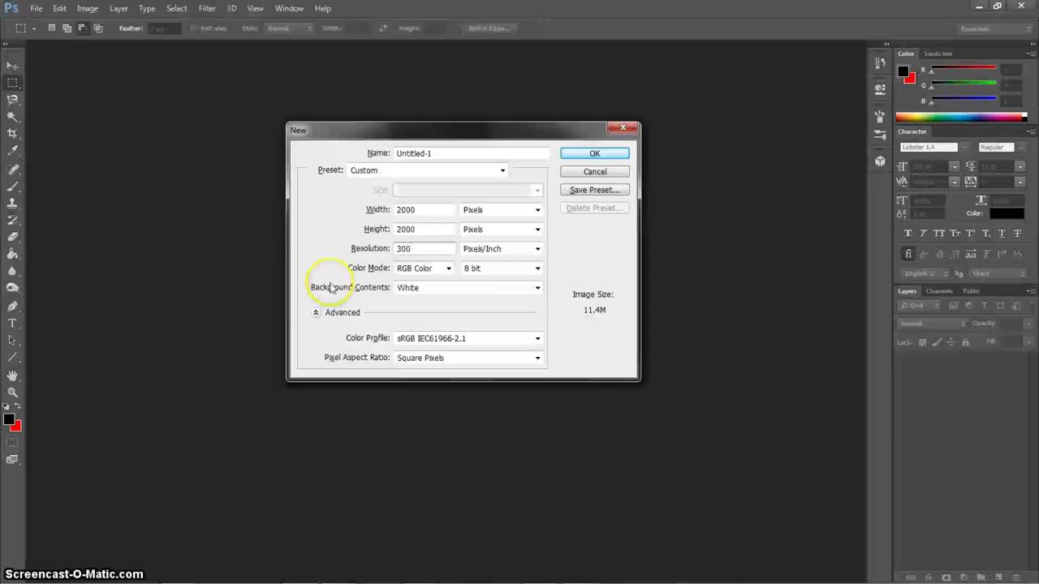
pyautogui.click(592, 153)
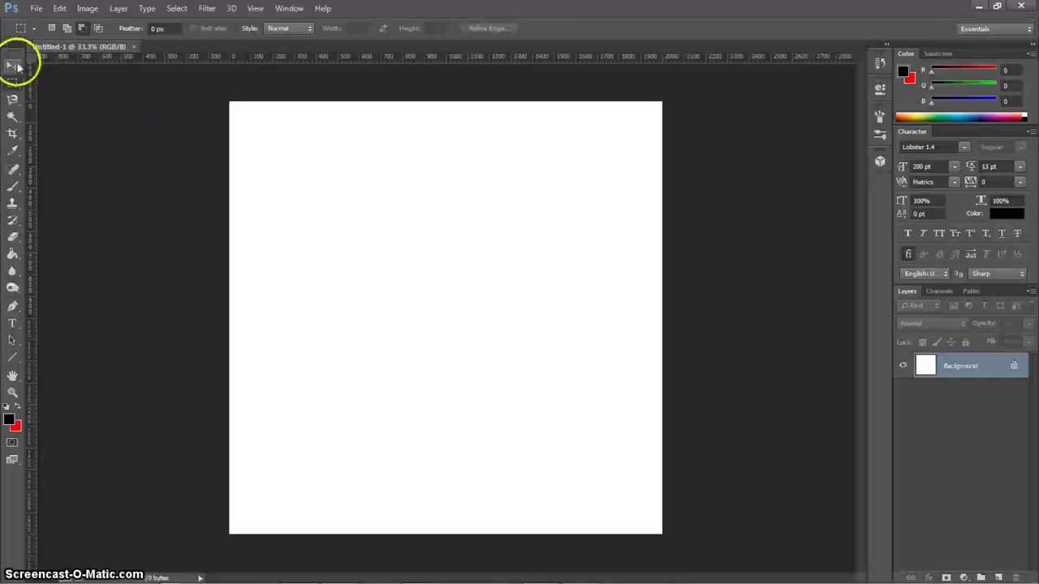
# - Place one vertical and one horizontal guide so that they cross at the centre of the canvas
pyautogui.click(18, 67)
pyautogui.moveTo(31, 81); pyautogui.dragTo(445, 105)
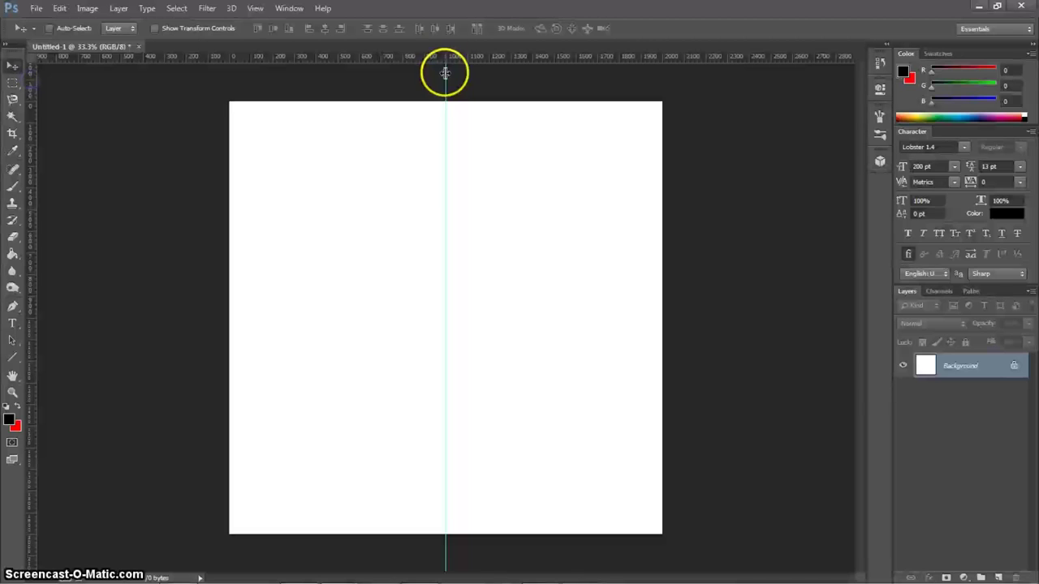
pyautogui.moveTo(446, 56); pyautogui.dragTo(445, 317)
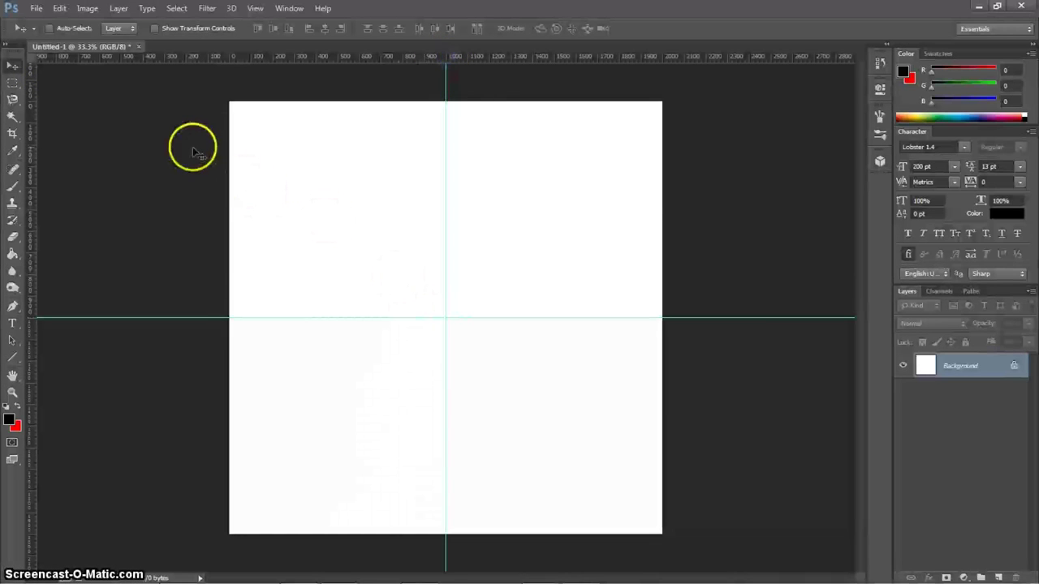
# - Open the image 1.jpg from the eminem folder inside the qcdesignz pictures folder
pyautogui.hotkey('ctrl', 'o')
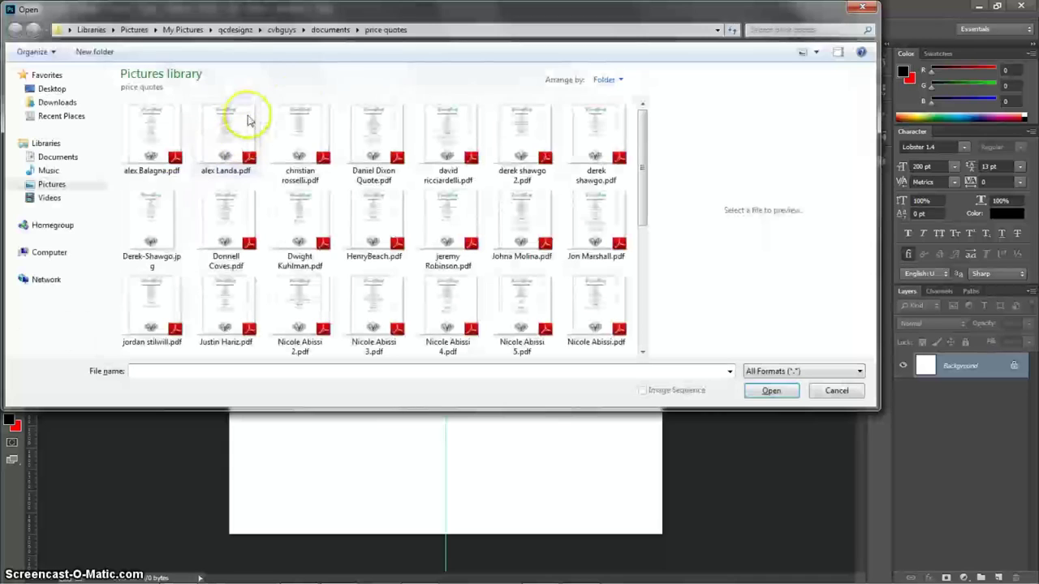
pyautogui.click(233, 31)
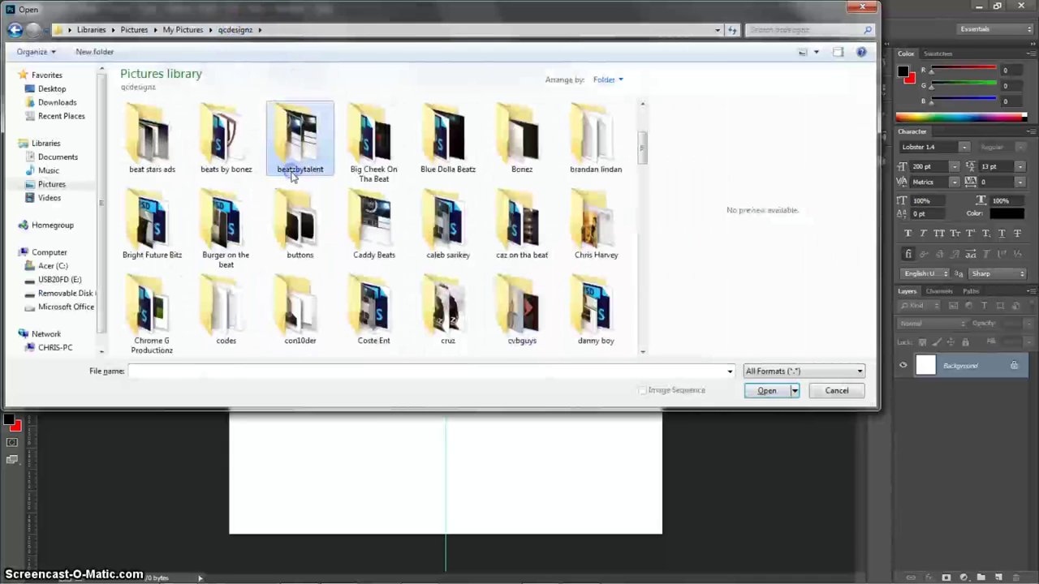
pyautogui.scroll(-2, 293, 176)
pyautogui.press('m')
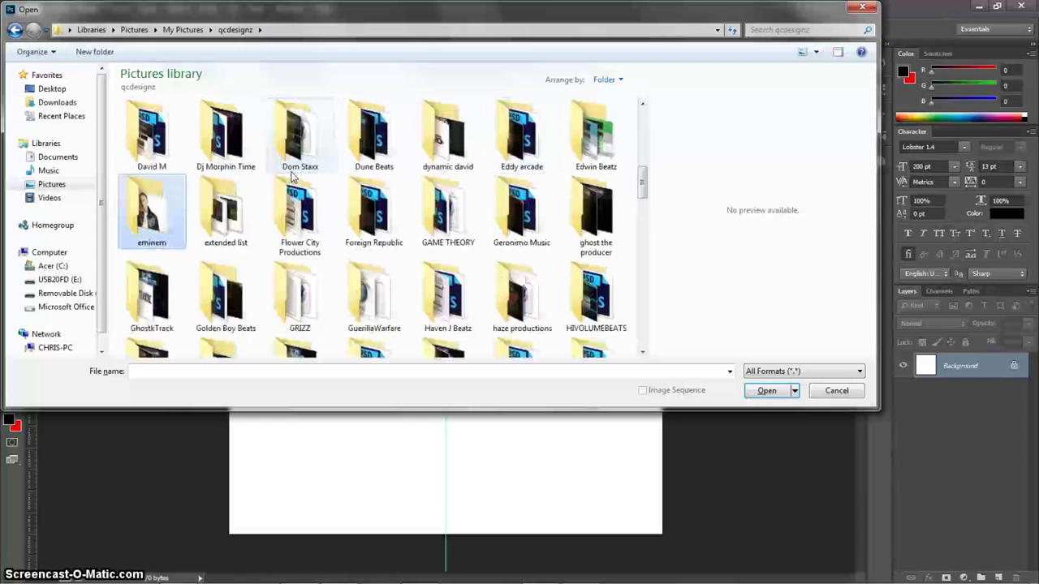
pyautogui.press('Return')
pyautogui.doubleClick(161, 154)
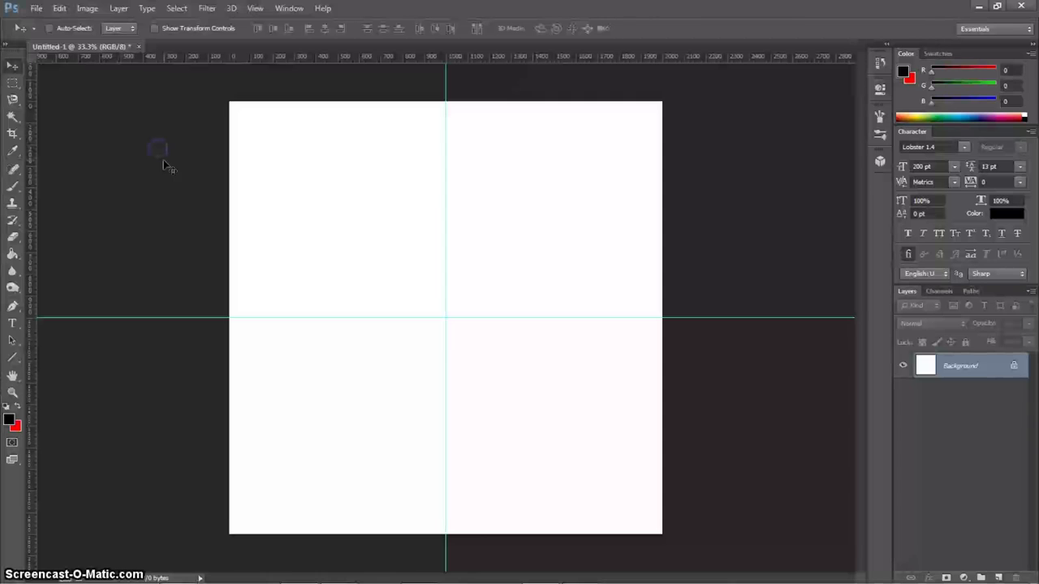
# - Convert the background of 1.jpg into a regular layer and copy that layer into the Untitled-1 document
pyautogui.doubleClick(978, 362)
pyautogui.press('Return')
pyautogui.moveTo(369, 161); pyautogui.dragTo(397, 221)
# - Scale the photo layer to about 163%, place it right of centre against the canvas's lower edge, and hide the guides
pyautogui.hotkey('ctrl', 't')
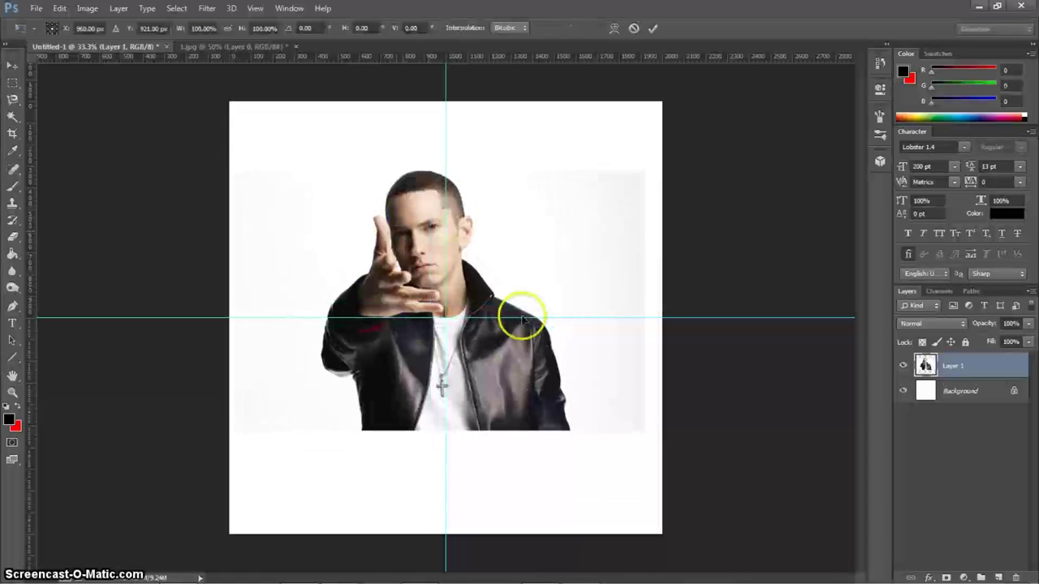
pyautogui.moveTo(645, 428); pyautogui.dragTo(835, 549)
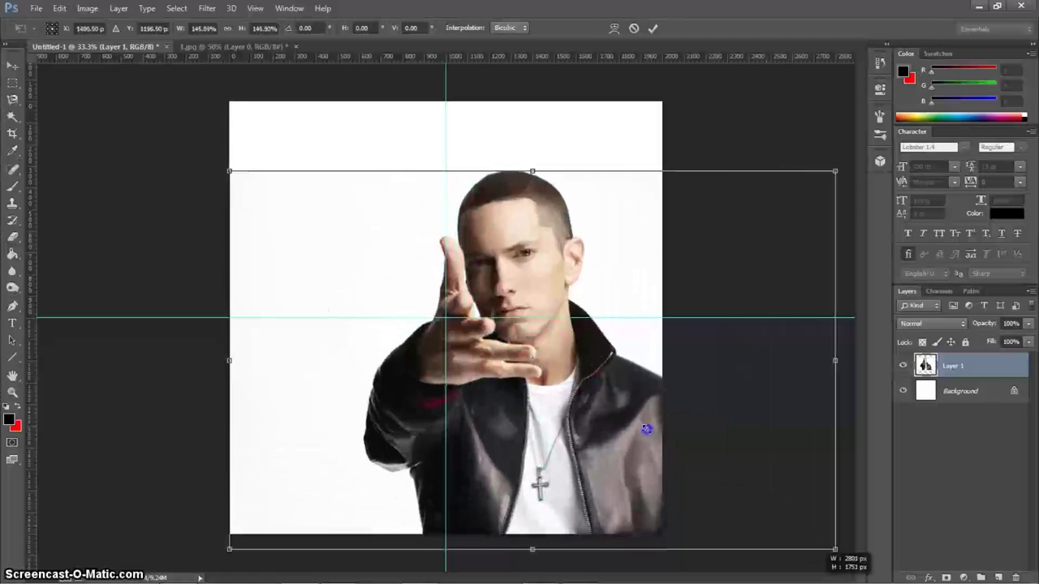
pyautogui.moveTo(229, 170); pyautogui.dragTo(113, 97)
pyautogui.moveTo(310, 160)
pyautogui.mouseDown()
pyautogui.moveTo(296, 153)
pyautogui.moveTo(308, 157)
pyautogui.mouseUp()
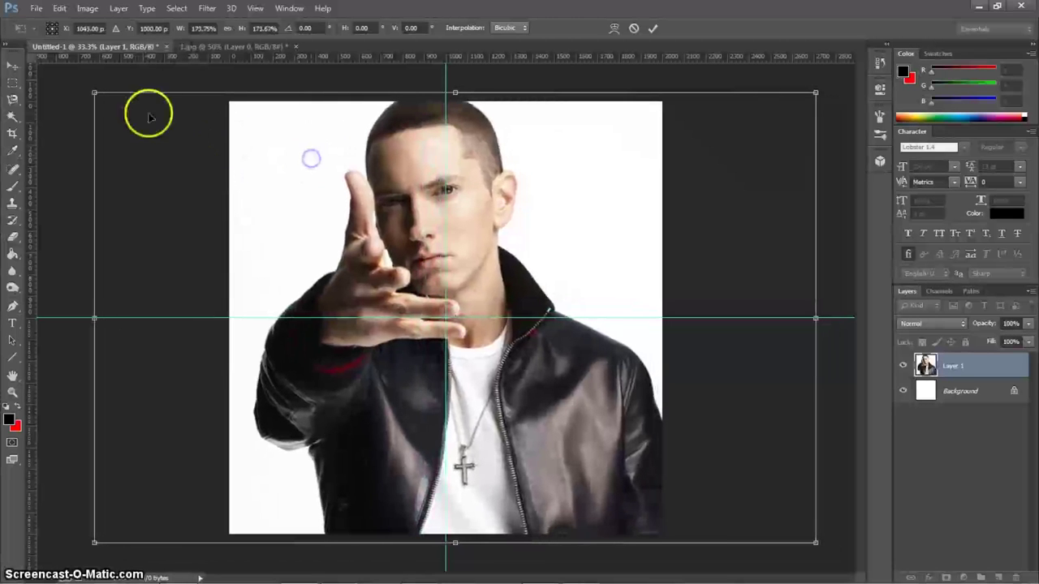
pyautogui.moveTo(94, 89); pyautogui.dragTo(96, 89)
pyautogui.moveTo(136, 118); pyautogui.dragTo(213, 168)
pyautogui.moveTo(352, 259)
pyautogui.mouseDown()
pyautogui.moveTo(354, 248)
pyautogui.moveTo(353, 258)
pyautogui.mouseUp()
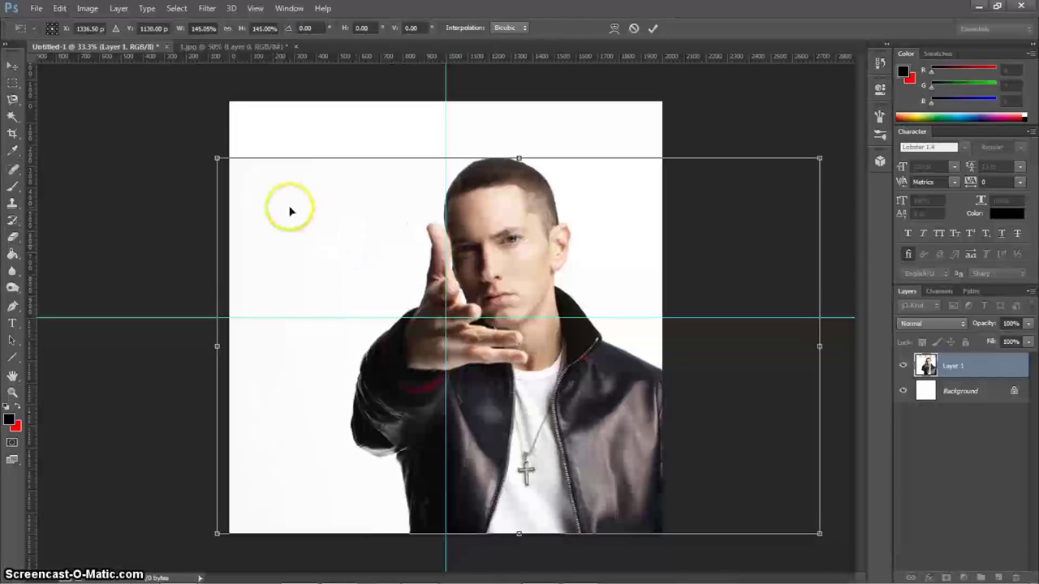
pyautogui.moveTo(217, 157); pyautogui.dragTo(143, 111)
pyautogui.moveTo(299, 197); pyautogui.dragTo(355, 205)
pyautogui.doubleClick(355, 206)
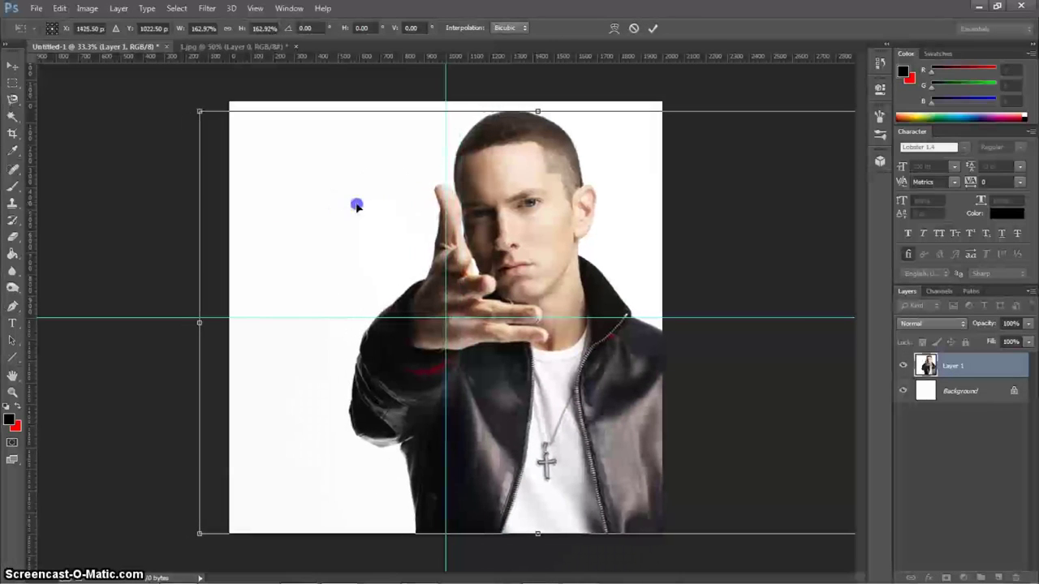
pyautogui.click(364, 211)
pyautogui.click(397, 222)
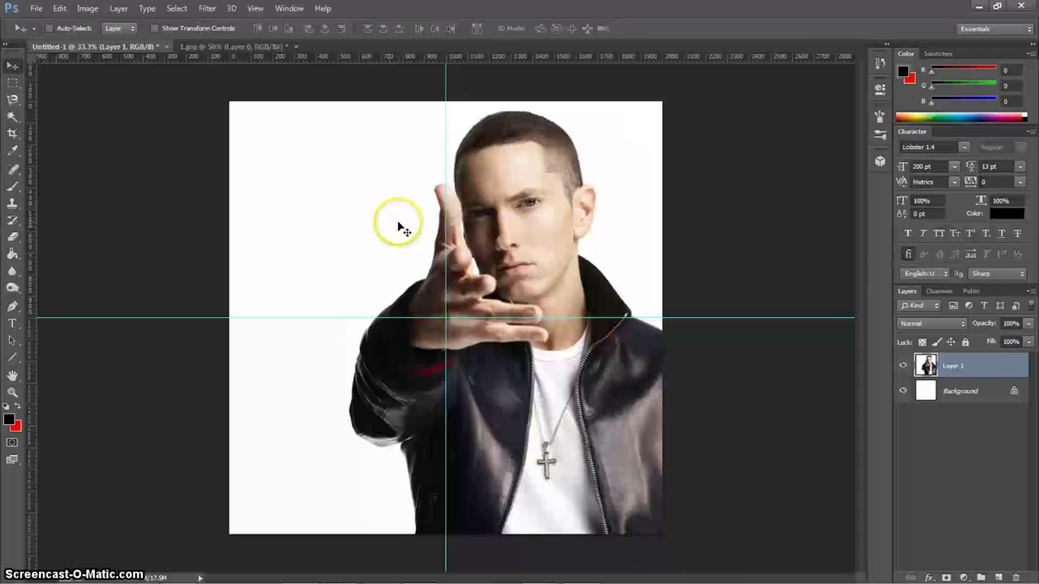
pyautogui.hotkey('ctrl', ';')
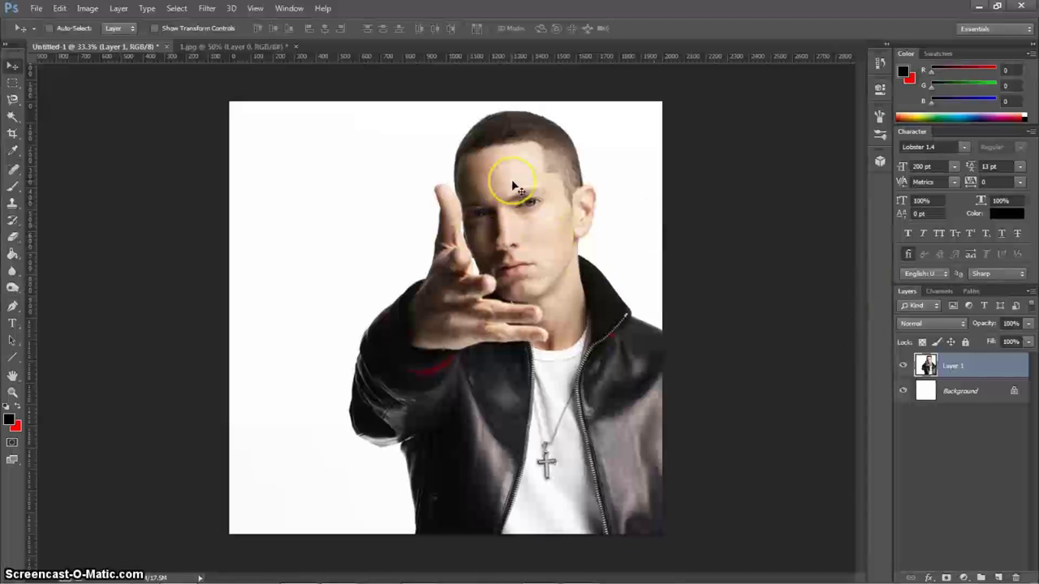
# - Apply an S-shaped RGB Curves adjustment to the photo, with points at about input 48, output 36 and input 179, output 187
pyautogui.click(87, 9)
pyautogui.moveTo(154, 41)
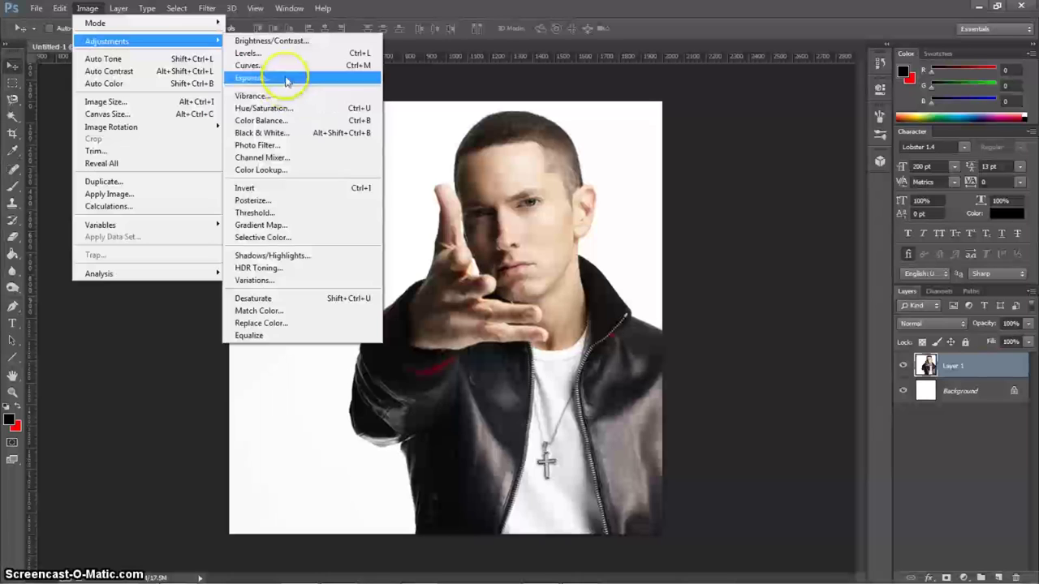
pyautogui.click(284, 65)
pyautogui.moveTo(321, 157); pyautogui.dragTo(263, 85)
pyautogui.moveTo(143, 273); pyautogui.dragTo(136, 281)
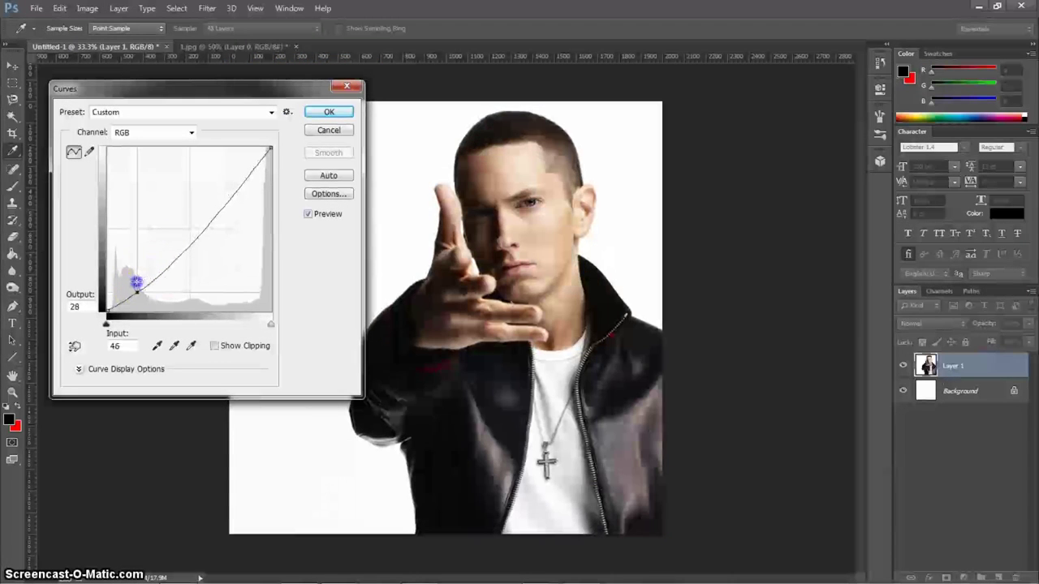
pyautogui.click(222, 192)
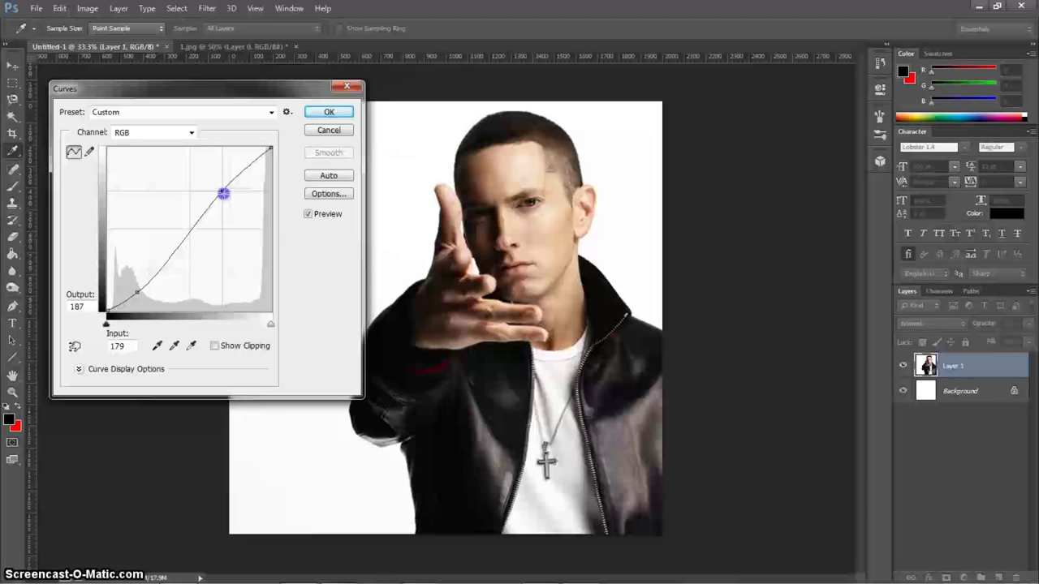
pyautogui.moveTo(137, 290); pyautogui.dragTo(139, 293)
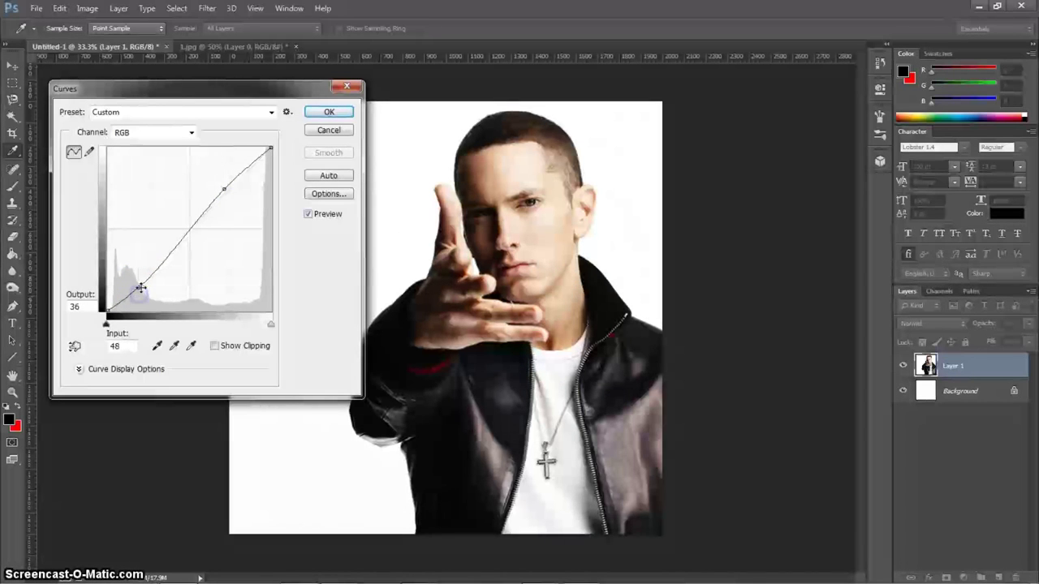
pyautogui.click(329, 111)
# - Apply a Color Balance adjustment to the photo's midtones, with +14 toward red, -13 toward magenta and a shift toward blue
pyautogui.click(88, 8)
pyautogui.moveTo(96, 41)
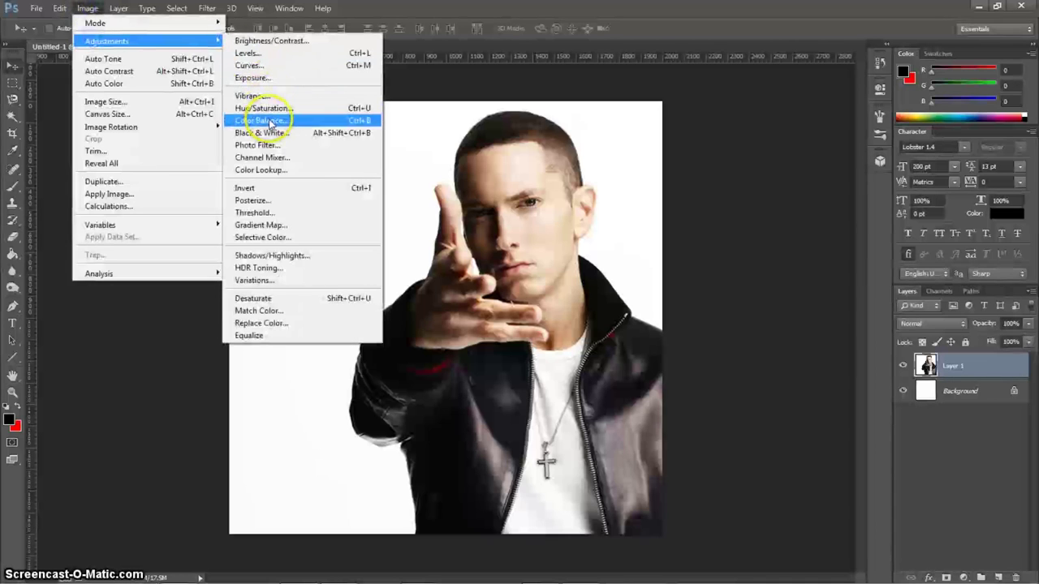
pyautogui.click(272, 121)
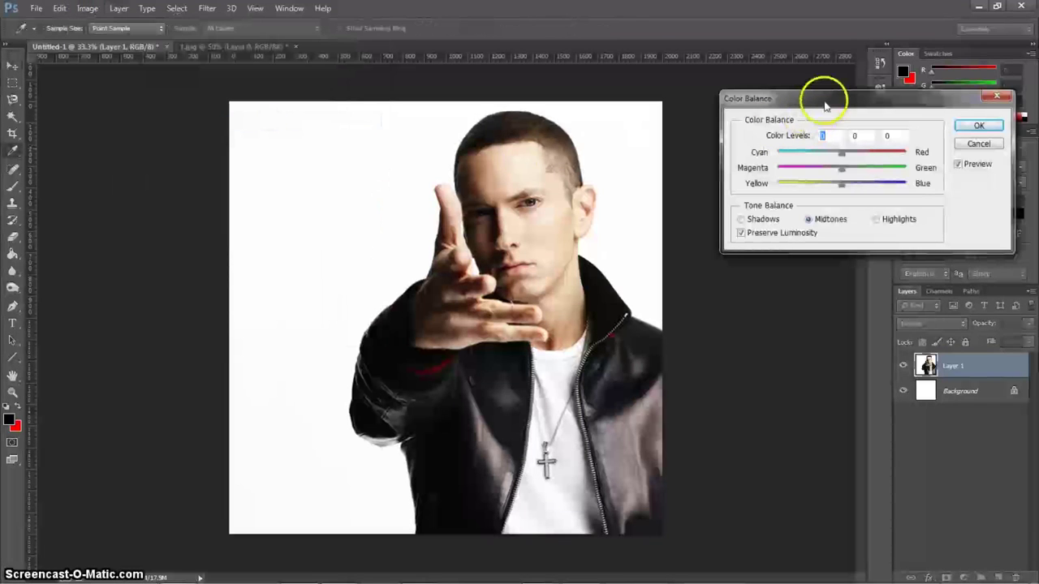
pyautogui.moveTo(842, 156); pyautogui.dragTo(844, 157)
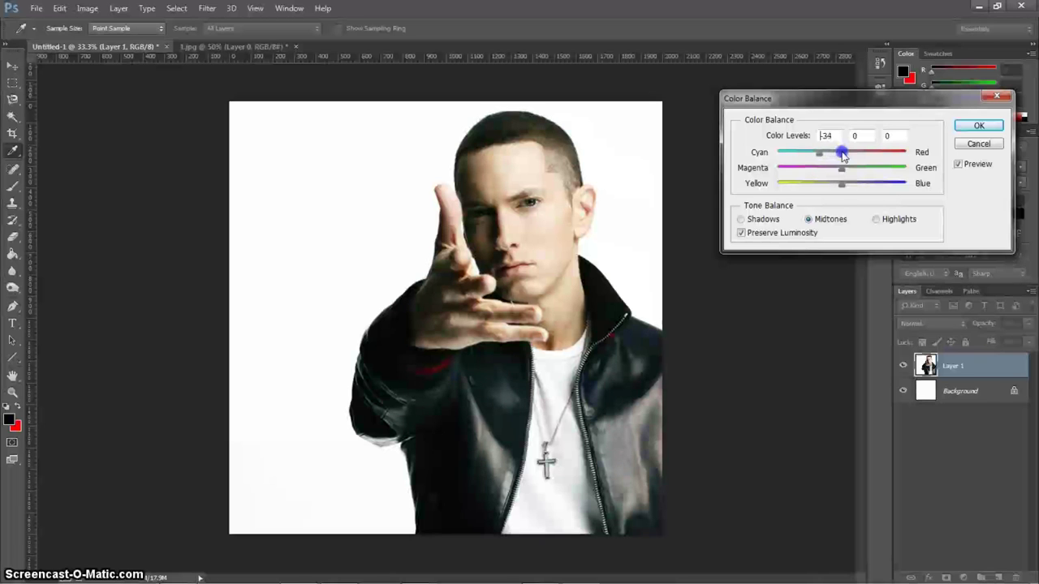
pyautogui.moveTo(812, 153); pyautogui.dragTo(859, 152)
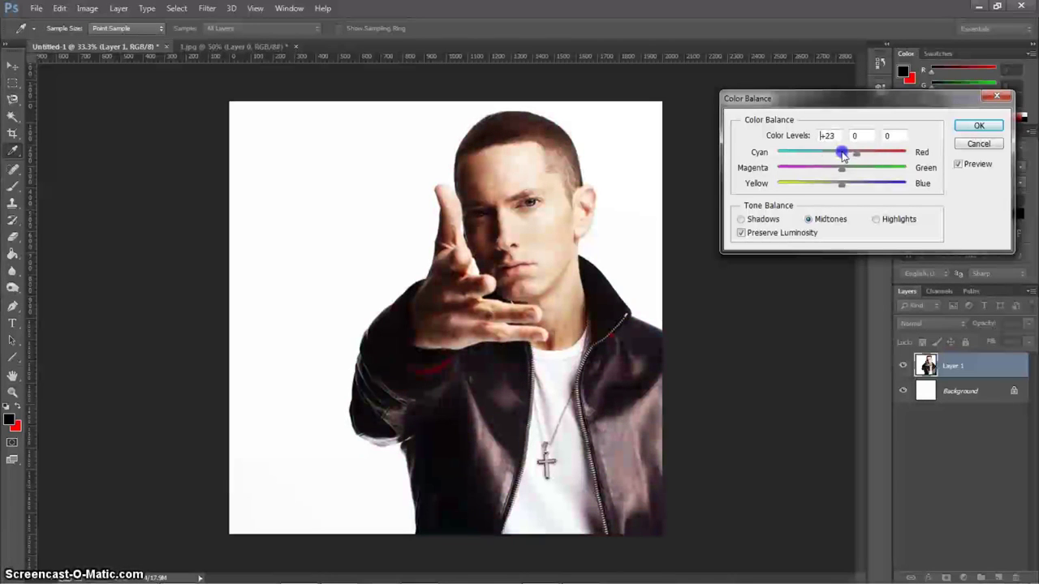
pyautogui.moveTo(844, 170); pyautogui.dragTo(843, 185)
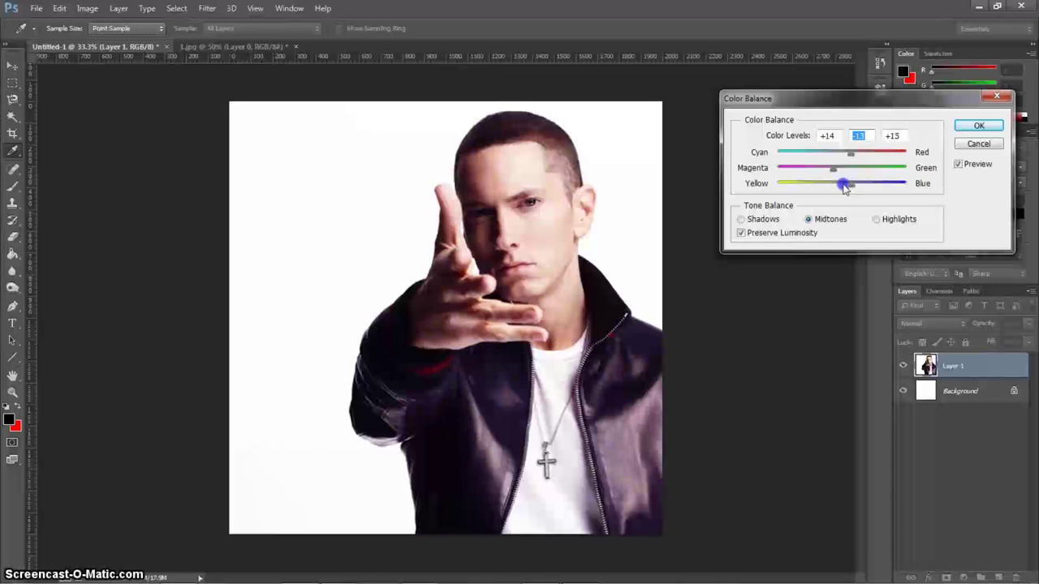
pyautogui.moveTo(844, 187); pyautogui.dragTo(844, 187)
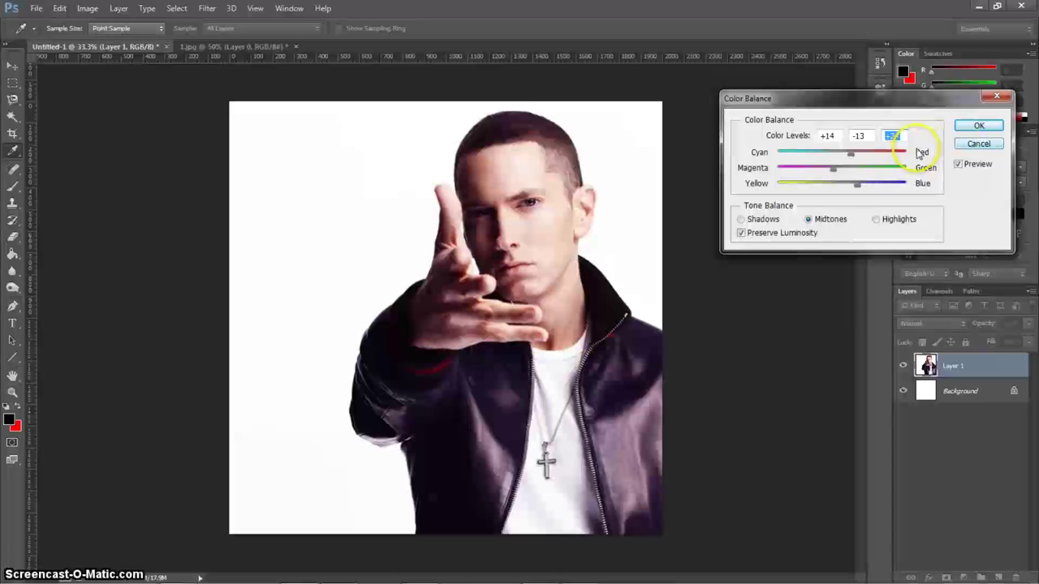
# - Adjust the highlights' colour balance, shift the shadows about +5 toward red and +8 toward blue, and apply the adjustment
pyautogui.click(880, 217)
pyautogui.moveTo(844, 186); pyautogui.dragTo(840, 154)
pyautogui.click(741, 219)
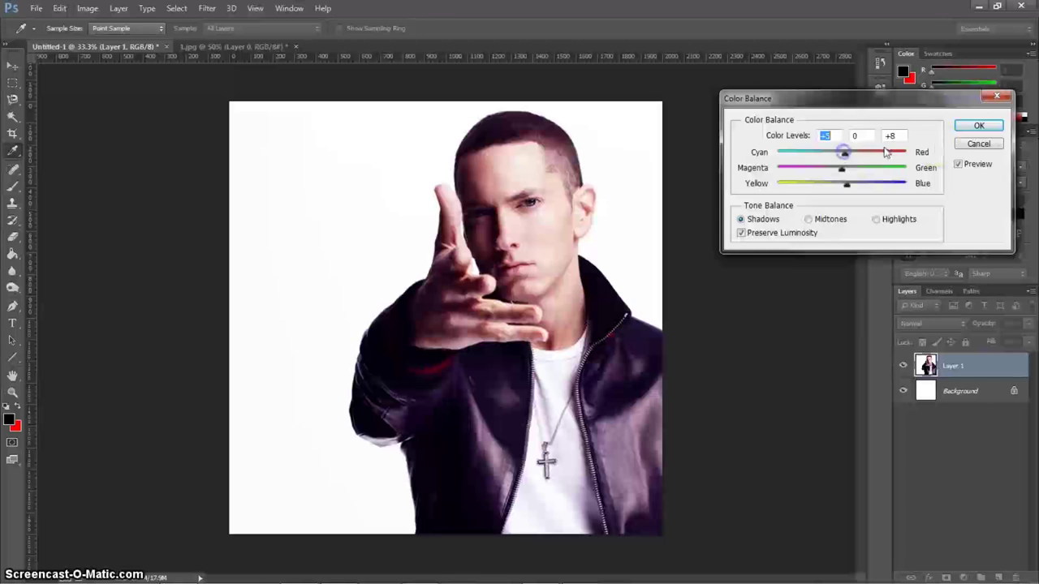
pyautogui.click(978, 126)
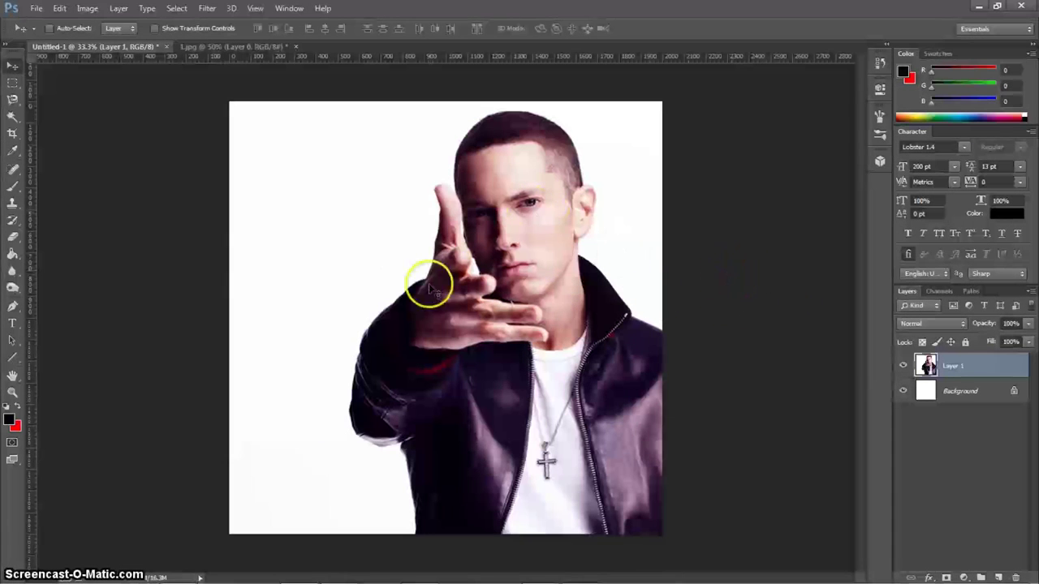
# - Convert the white background into a regular layer, then make the photo layer active again
pyautogui.doubleClick(991, 391)
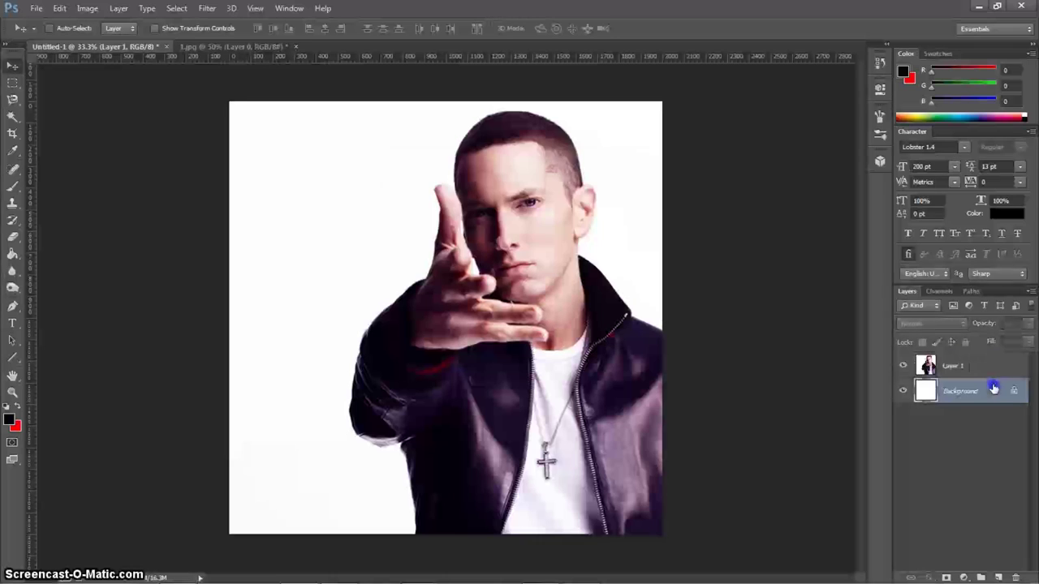
pyautogui.press('Return')
pyautogui.click(992, 366)
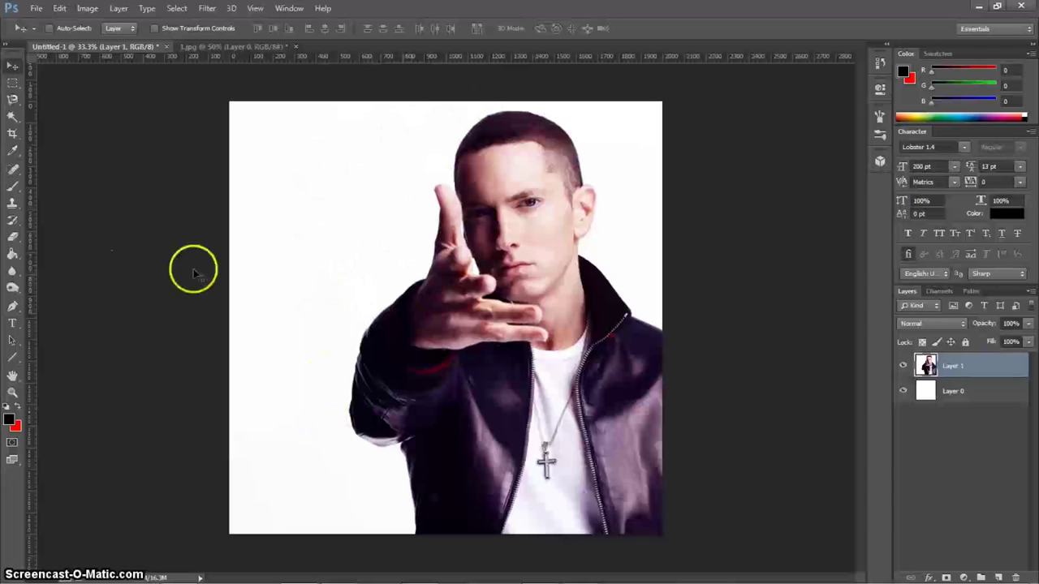
# - Choose the Background Eraser for the photo layer and check its brush size and hardness settings
pyautogui.click(11, 238)
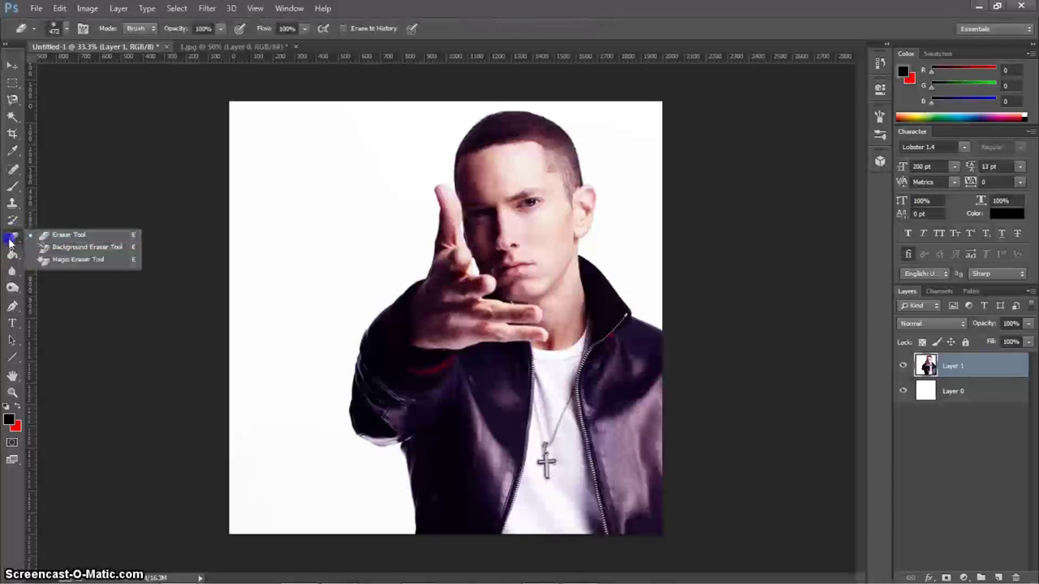
pyautogui.click(12, 240)
pyautogui.click(13, 240)
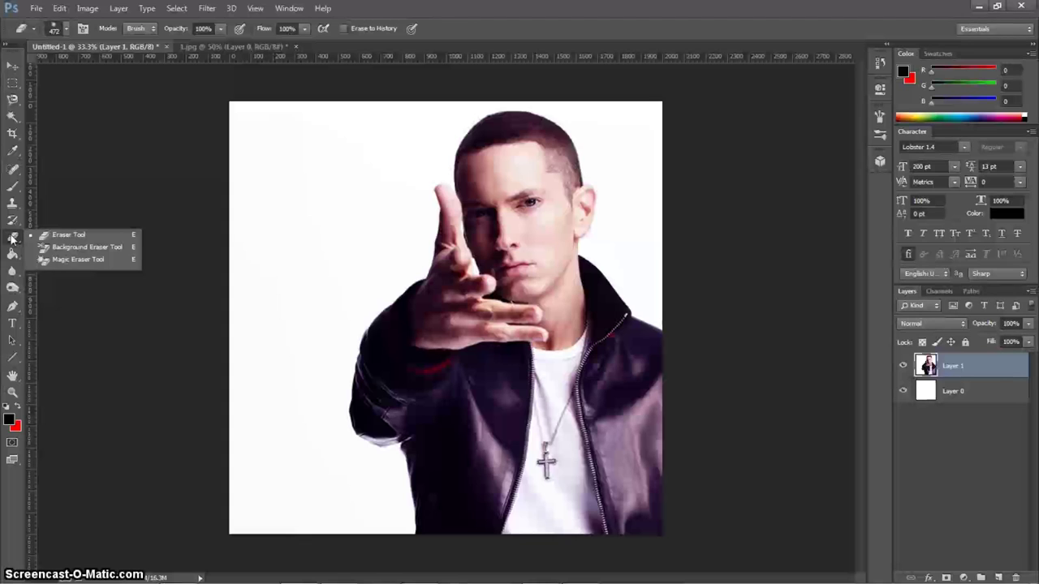
pyautogui.click(12, 238)
pyautogui.click(11, 237)
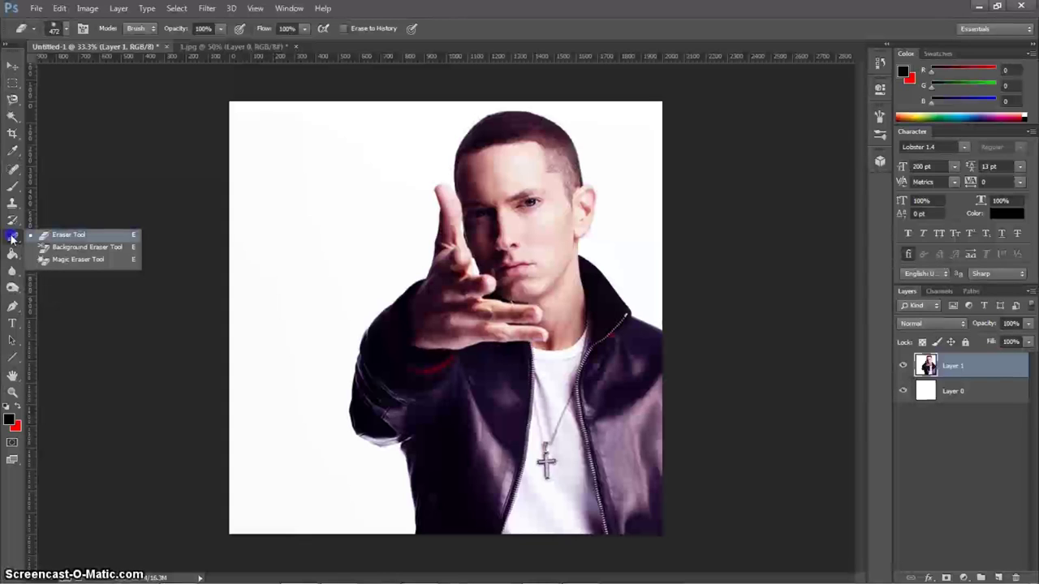
pyautogui.click(73, 259)
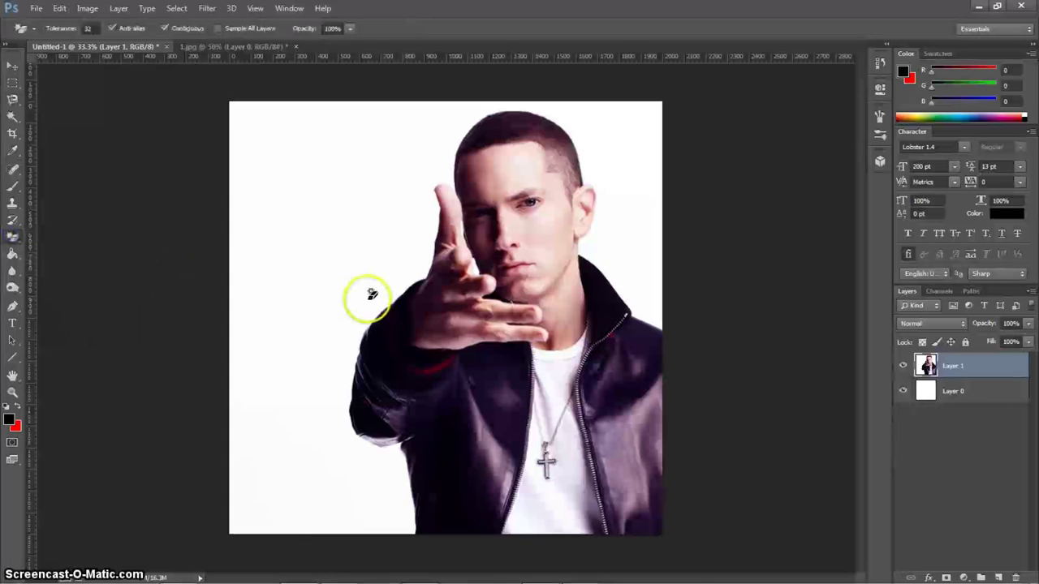
pyautogui.click(11, 250)
pyautogui.click(12, 237)
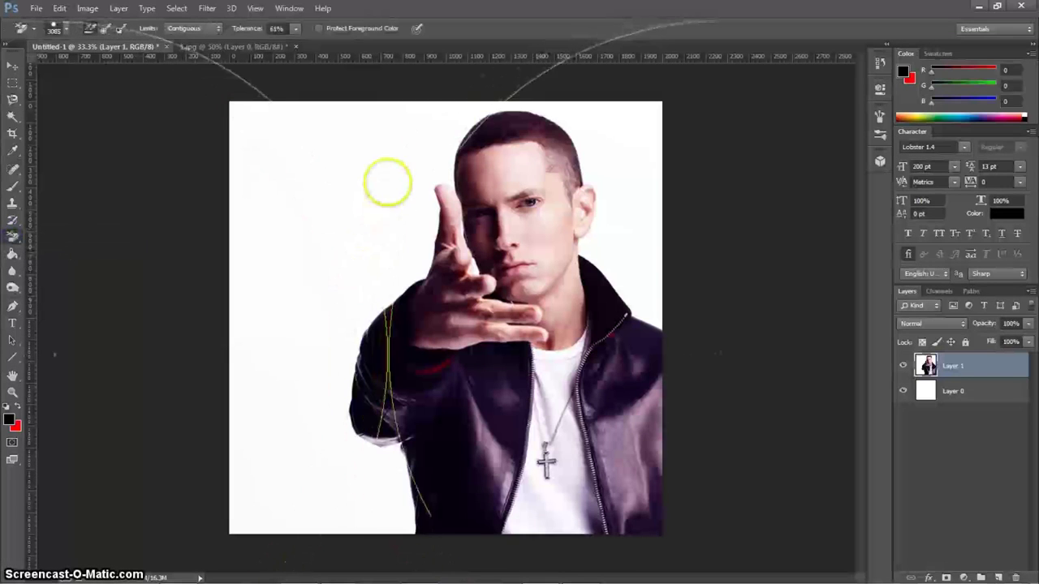
pyautogui.click(63, 28)
pyautogui.click(124, 53)
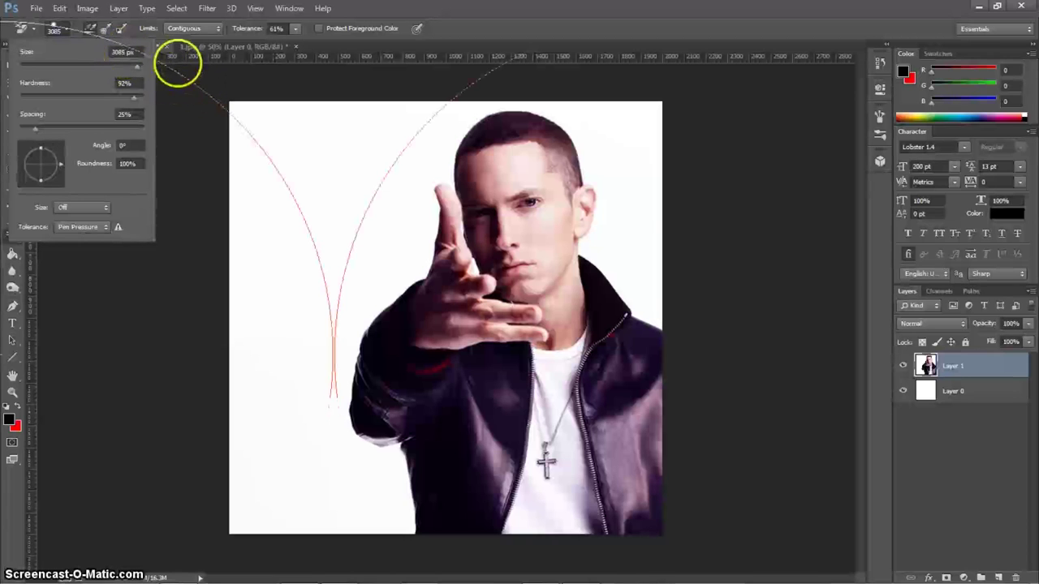
pyautogui.click(364, 57)
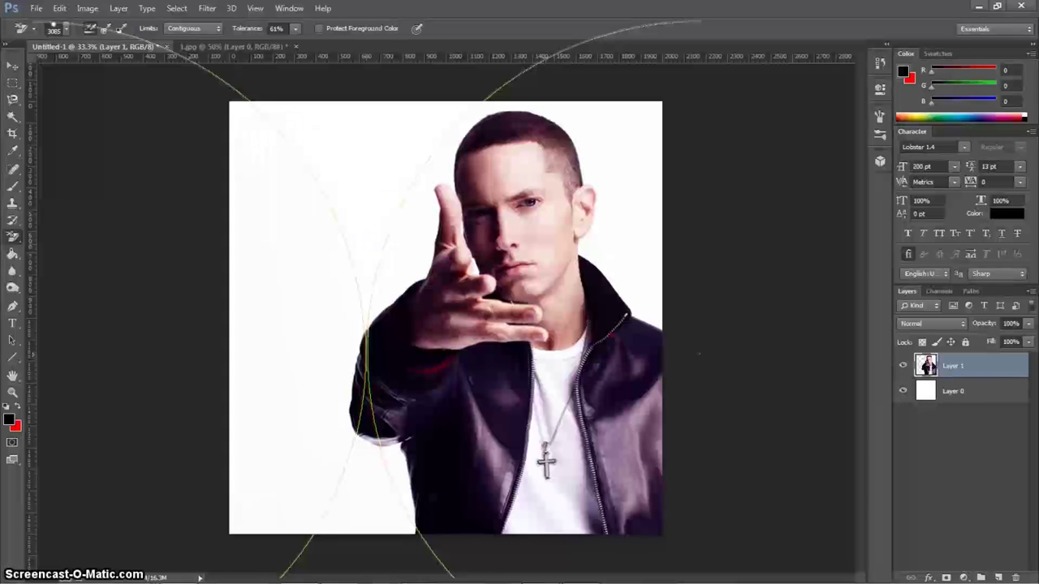
# - Hide Layer 0, try erasing the photo's white background at 61% tolerance, and undo the erasing
pyautogui.click(902, 391)
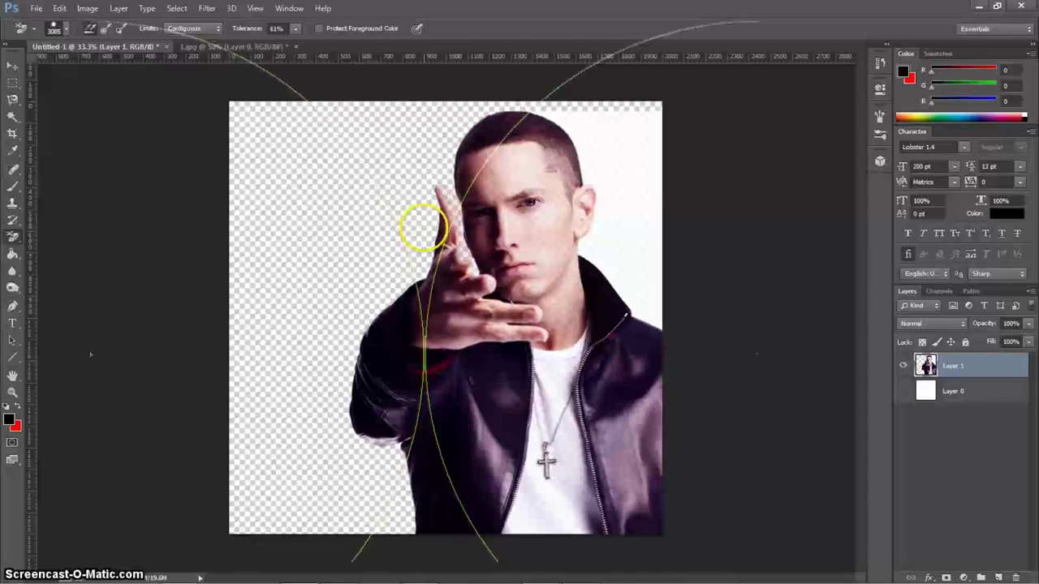
pyautogui.hotkey('ctrl', 'z')
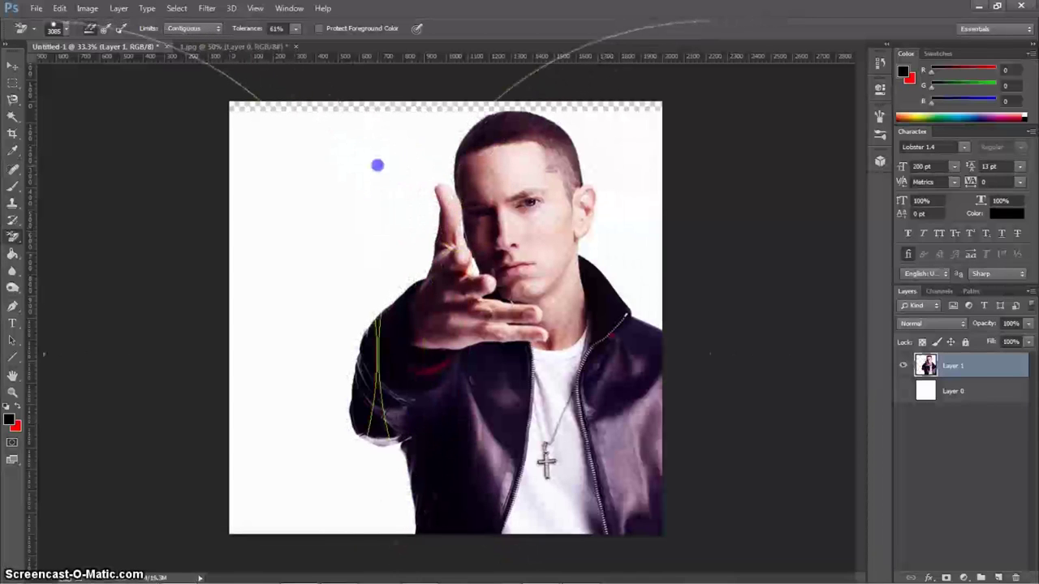
pyautogui.click(377, 164)
pyautogui.hotkey('ctrl', 'z')
# - Try erasing the white background with the tolerance set to 25%, and undo it
pyautogui.click(296, 29)
pyautogui.moveTo(294, 47); pyautogui.dragTo(292, 47)
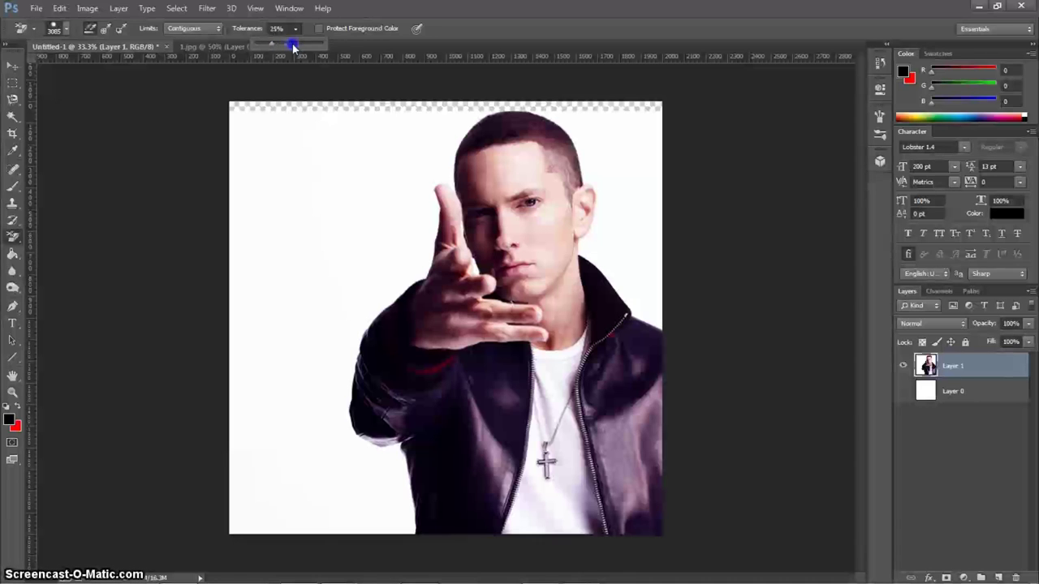
pyautogui.click(378, 242)
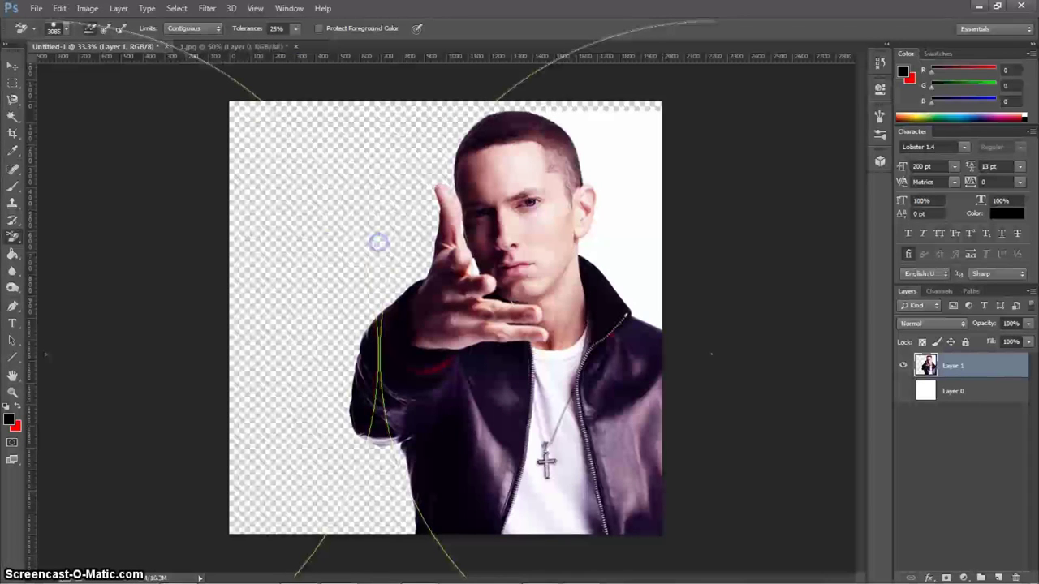
pyautogui.hotkey('ctrl', 'z')
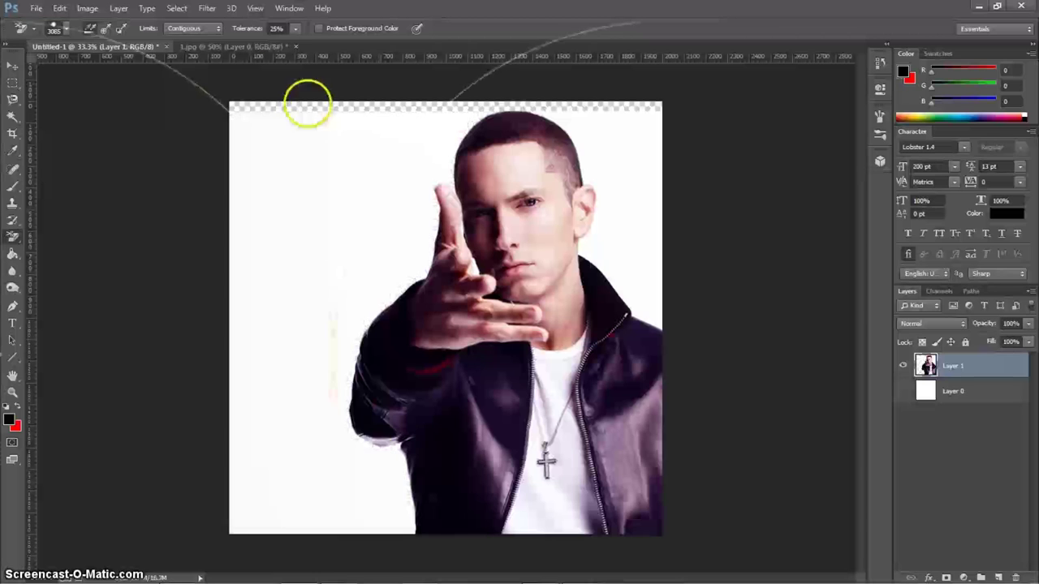
# - Erase the white background on both sides of the man with the Background Eraser at 17% tolerance, then show Layer 0 again
pyautogui.click(294, 29)
pyautogui.click(371, 259)
pyautogui.click(369, 262)
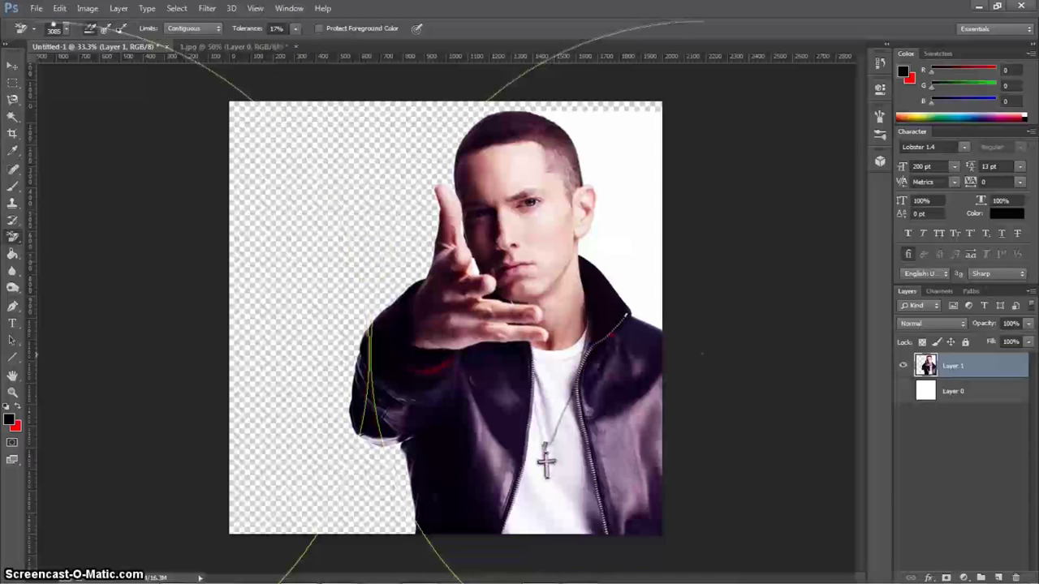
pyautogui.click(290, 520)
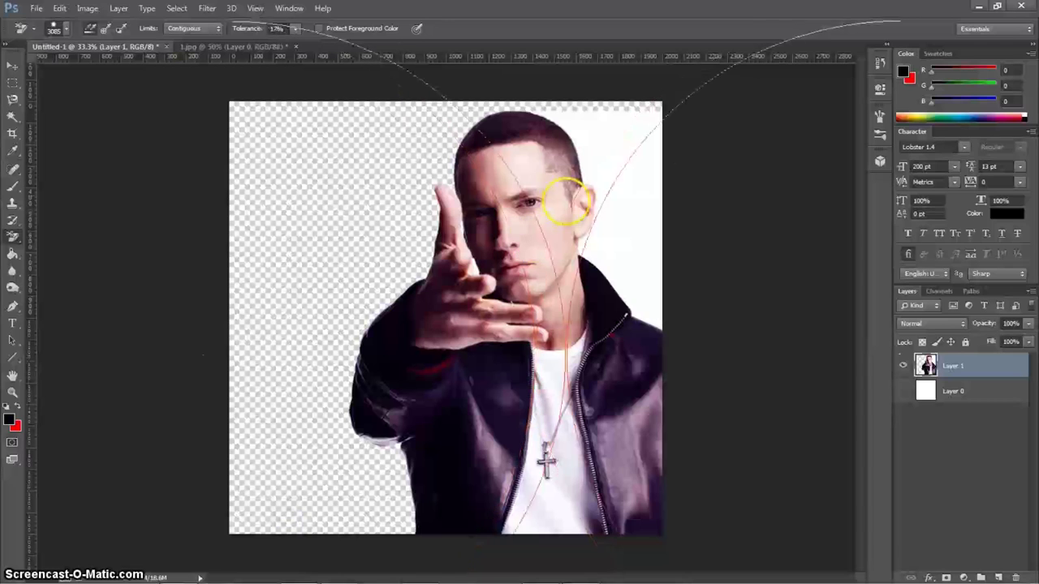
pyautogui.click(629, 217)
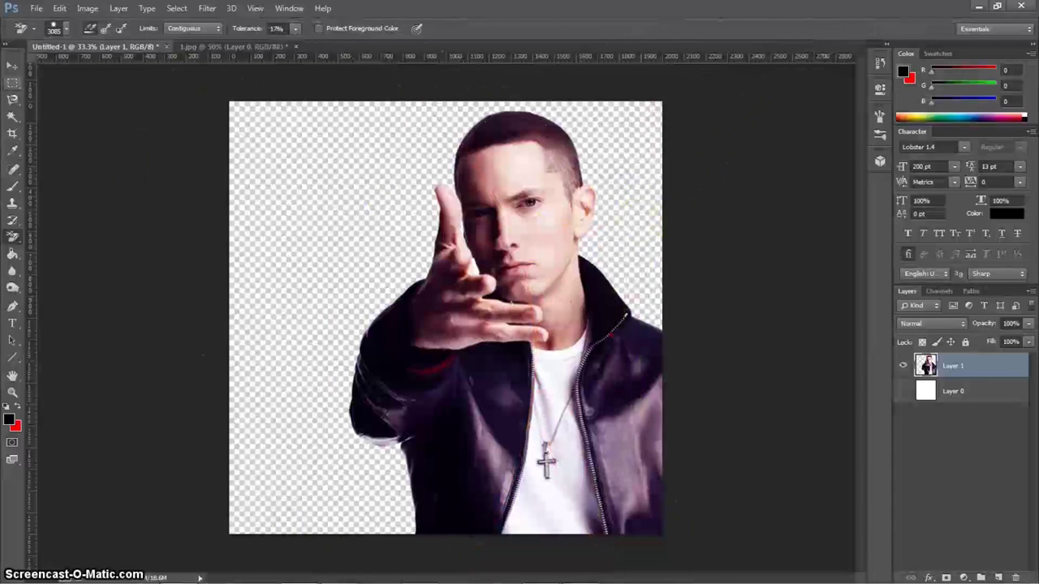
pyautogui.press('v')
pyautogui.click(460, 243)
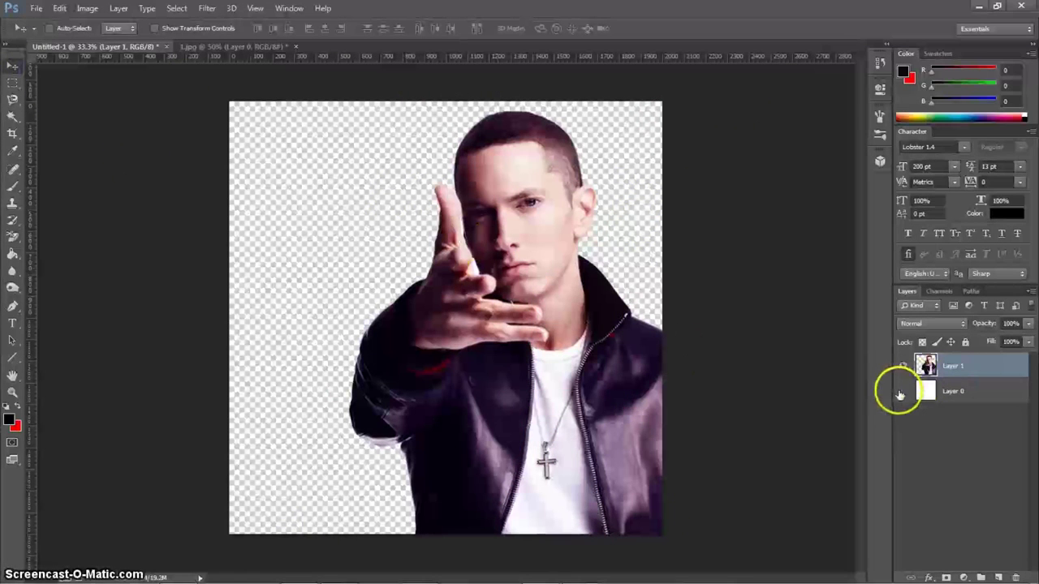
pyautogui.click(901, 394)
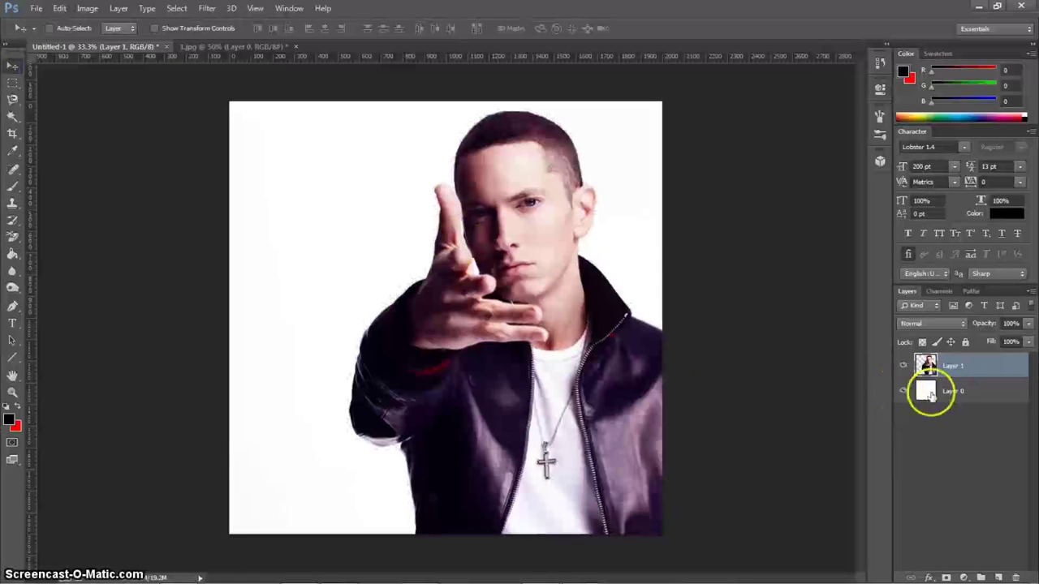
# - Add a reversed radial black-to-white Gradient Overlay to Layer 0, with its angle set to 360°
pyautogui.doubleClick(974, 397)
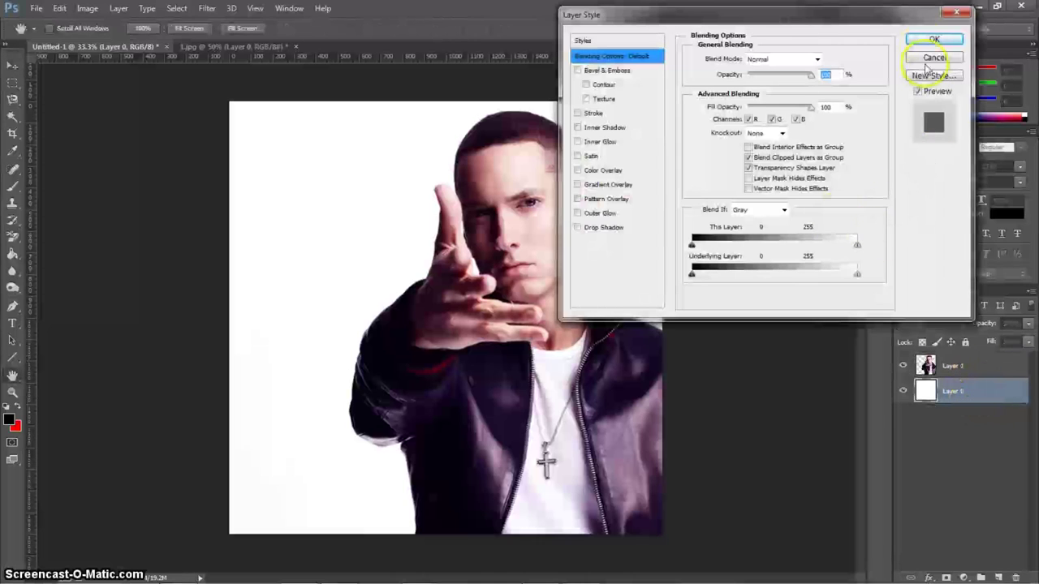
pyautogui.click(613, 185)
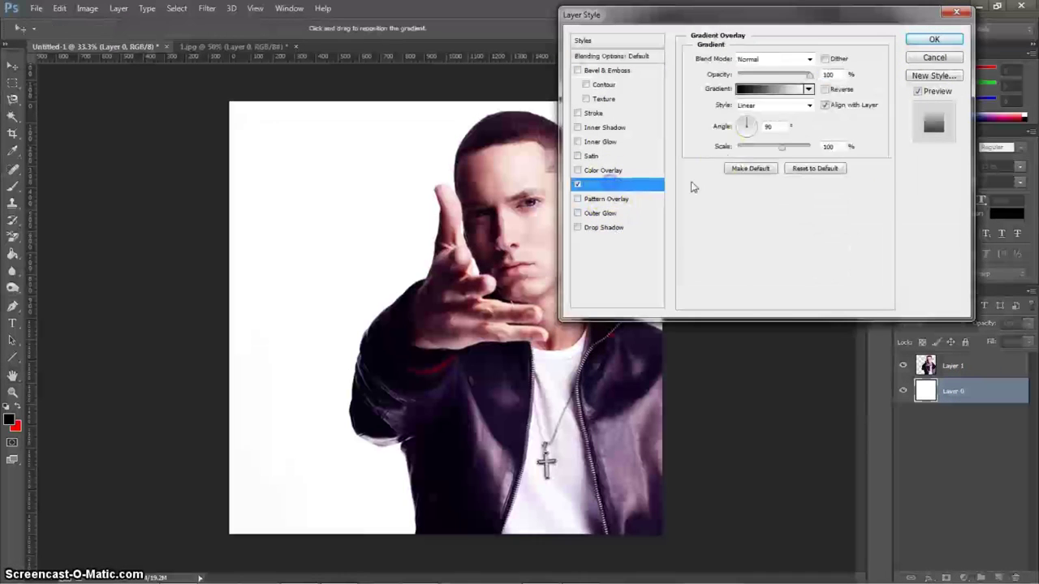
pyautogui.click(783, 105)
pyautogui.click(763, 132)
pyautogui.click(824, 89)
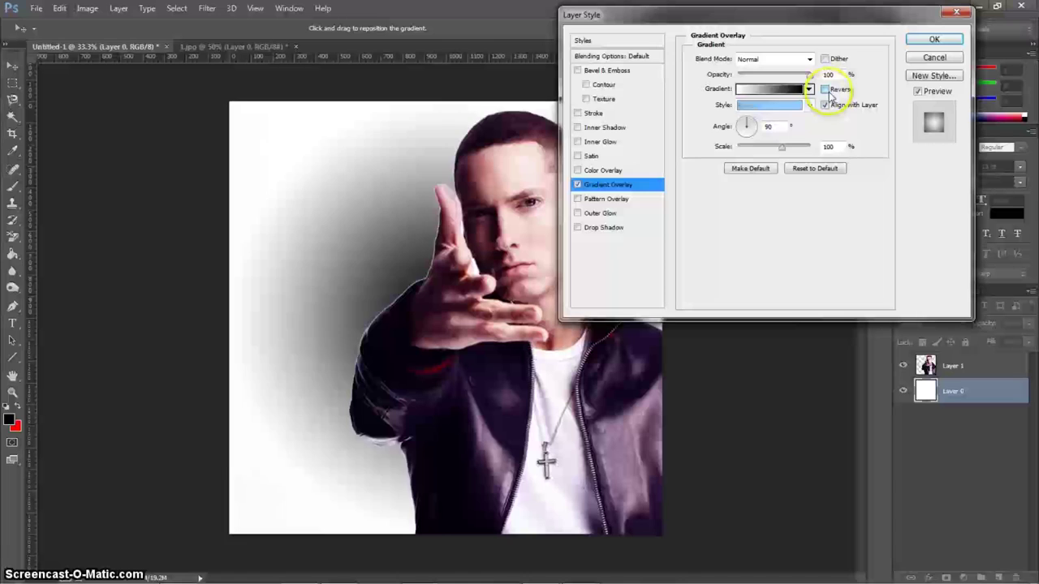
pyautogui.click(775, 126)
pyautogui.write('360')
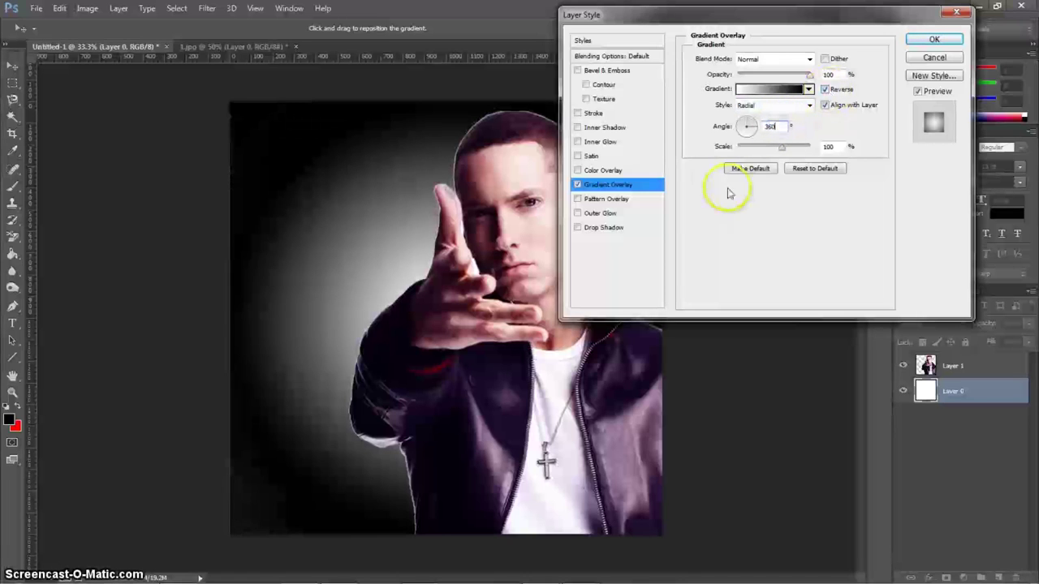
# - Set the gradient overlay's scale to 150% and its opacity to about 22%, and apply the layer style
pyautogui.moveTo(782, 146); pyautogui.dragTo(809, 147)
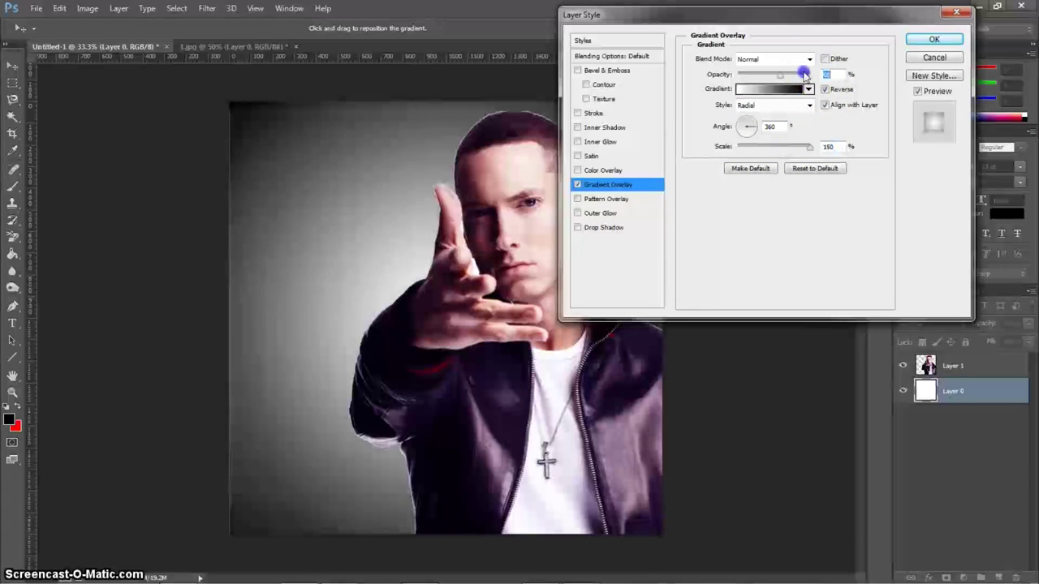
pyautogui.moveTo(766, 75); pyautogui.dragTo(754, 75)
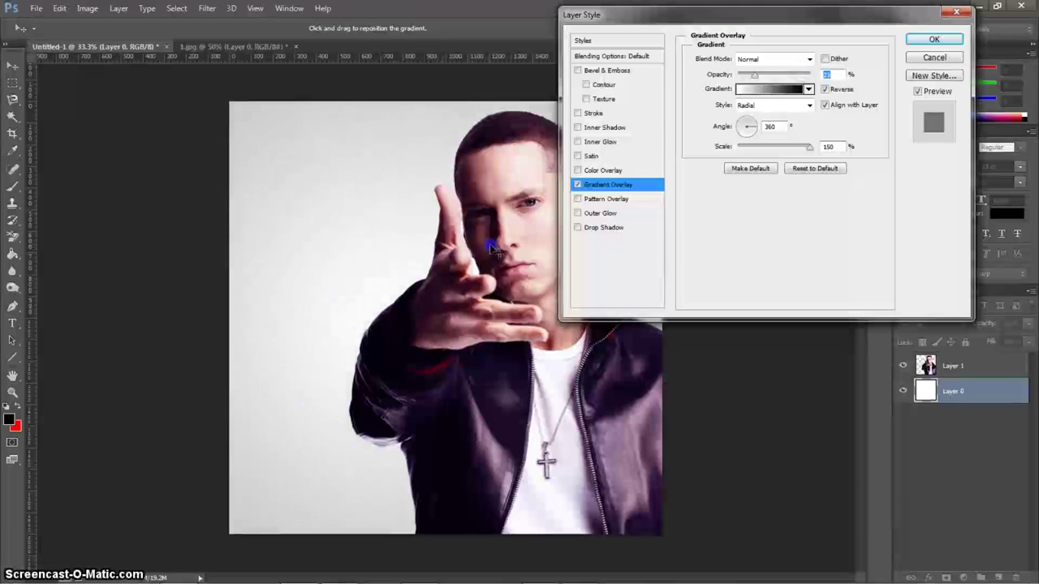
pyautogui.click(928, 40)
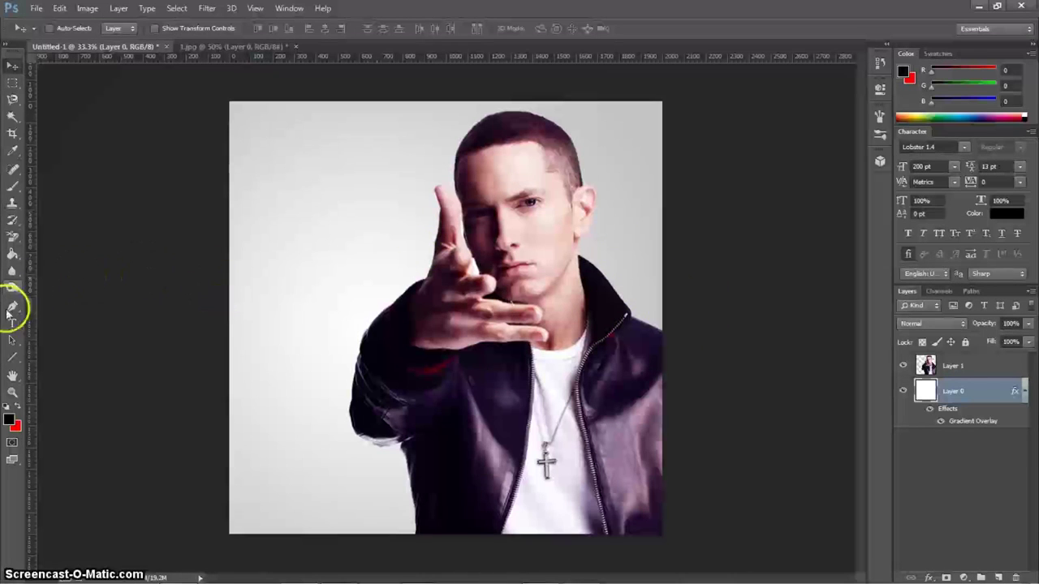
# - Add the text "Eminem" at 100 pt and place it across the upper left of the design
pyautogui.click(12, 325)
pyautogui.click(250, 186)
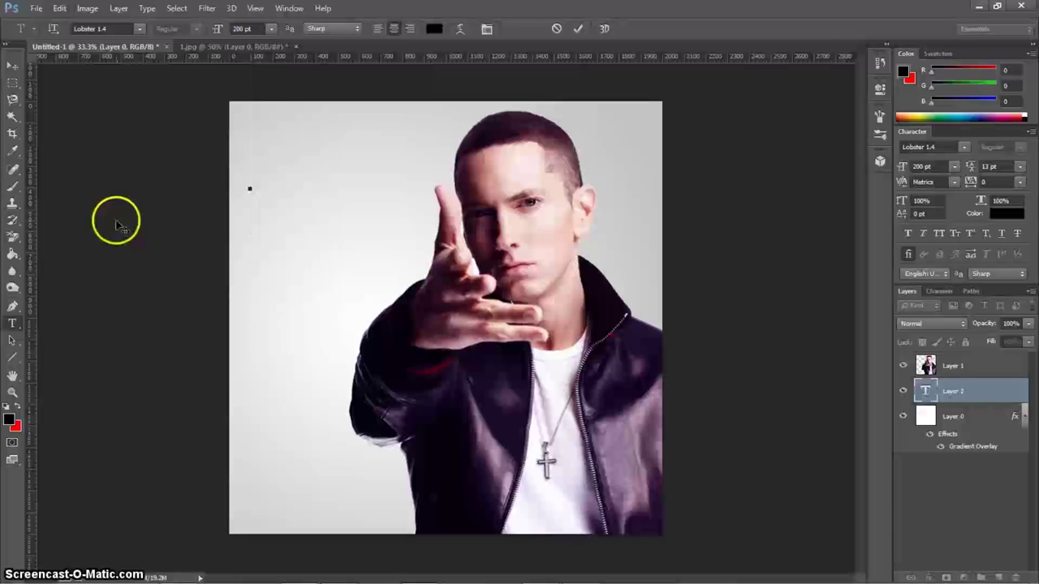
pyautogui.write('Eminem')
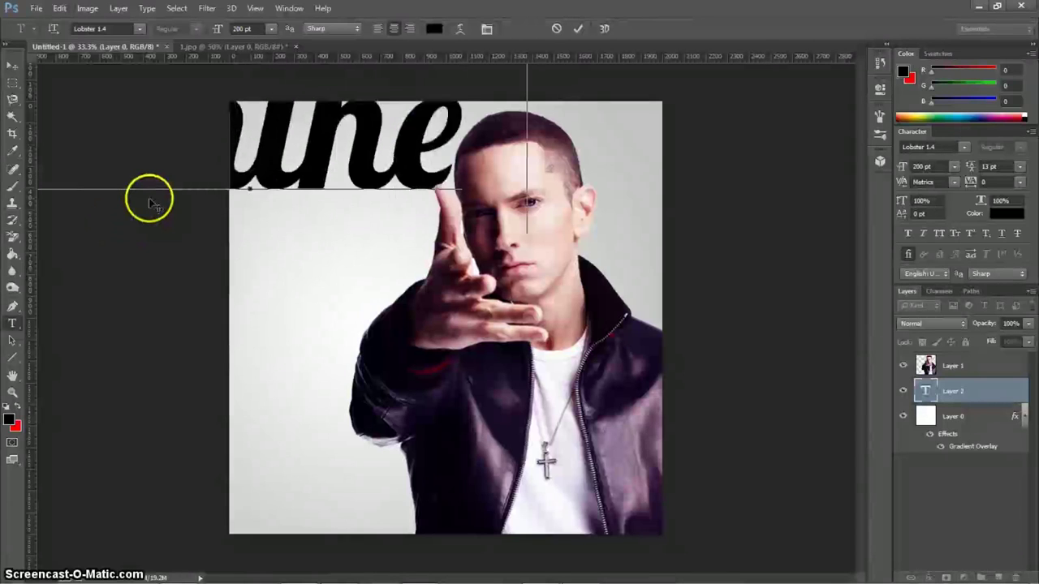
pyautogui.doubleClick(278, 156)
pyautogui.click(215, 30)
pyautogui.write('100')
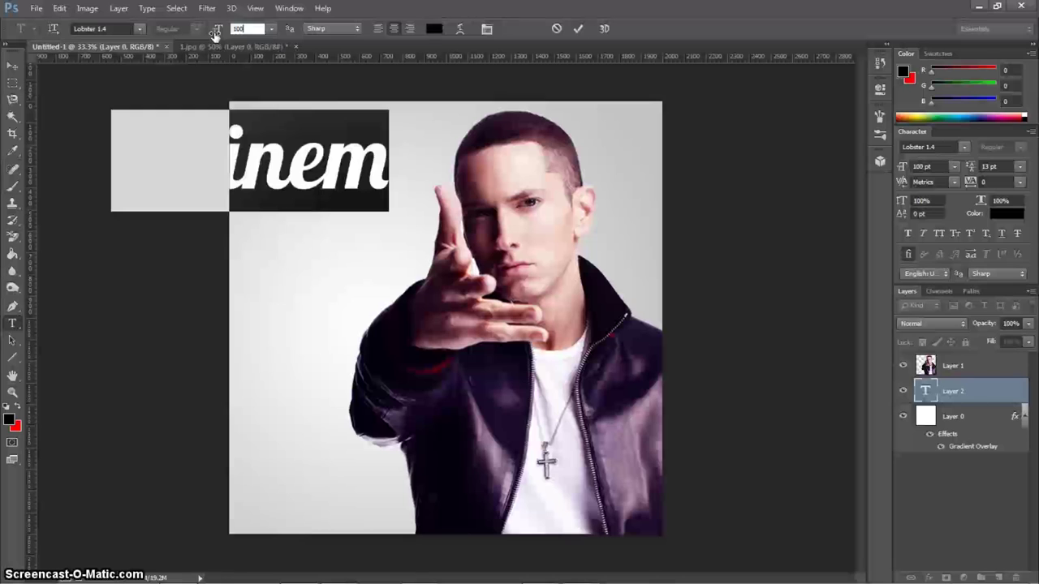
pyautogui.click(266, 180)
pyautogui.moveTo(294, 251); pyautogui.dragTo(409, 255)
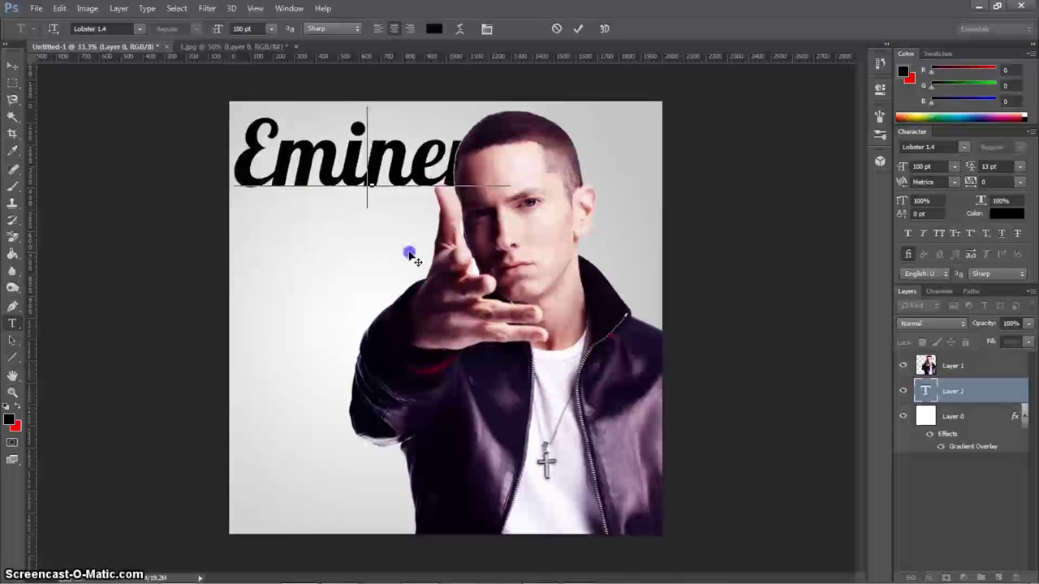
# - Browse through fonts for the Eminem text and set it to Kenyan Coffee Regular
pyautogui.doubleClick(333, 175)
pyautogui.click(104, 29)
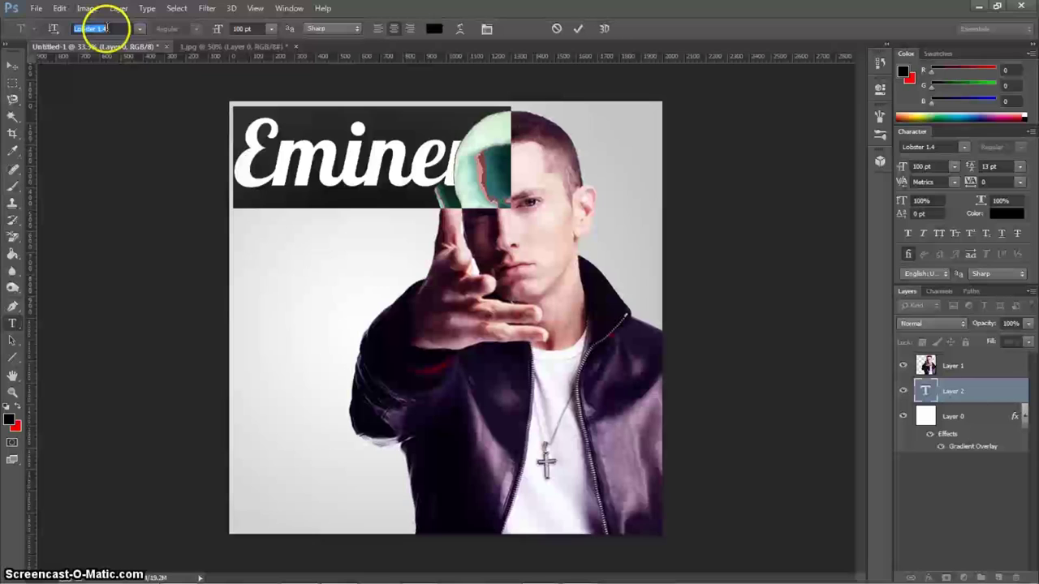
pyautogui.press('Up')
pyautogui.press('Up')
pyautogui.press('Up')
pyautogui.press('Up')
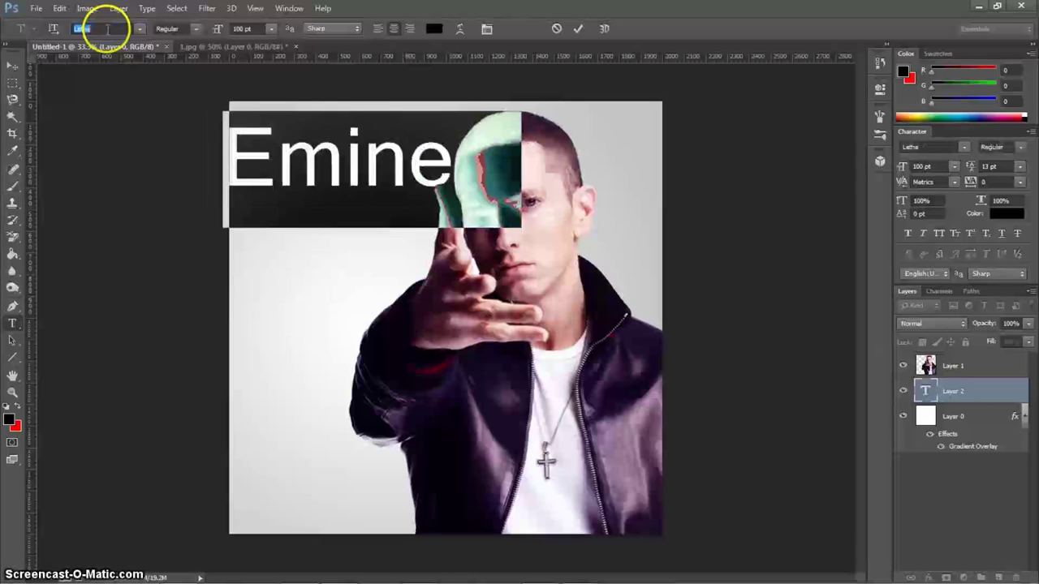
pyautogui.scroll(-4, 104, 29)
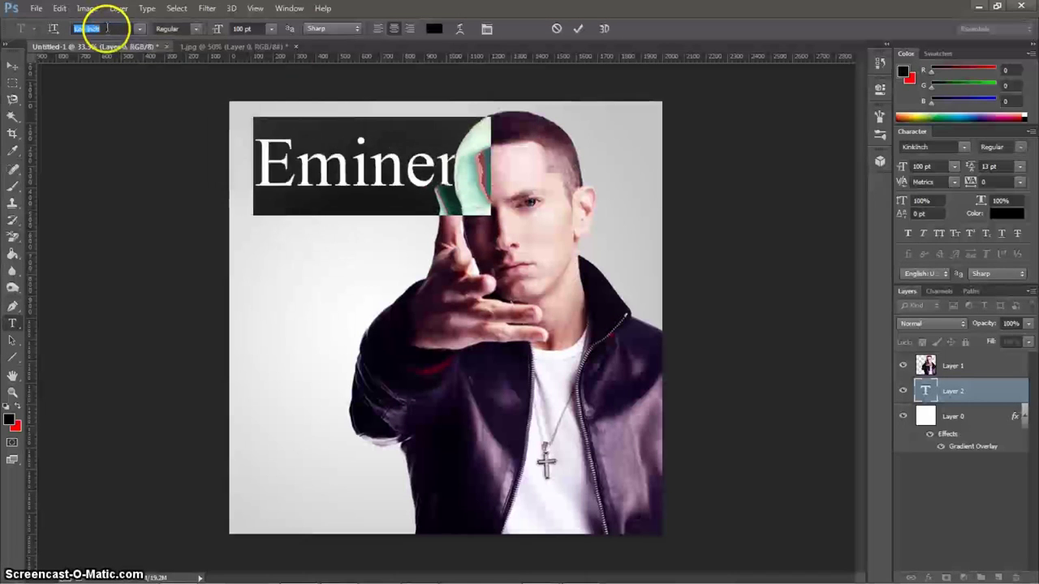
pyautogui.scroll(-4, 104, 28)
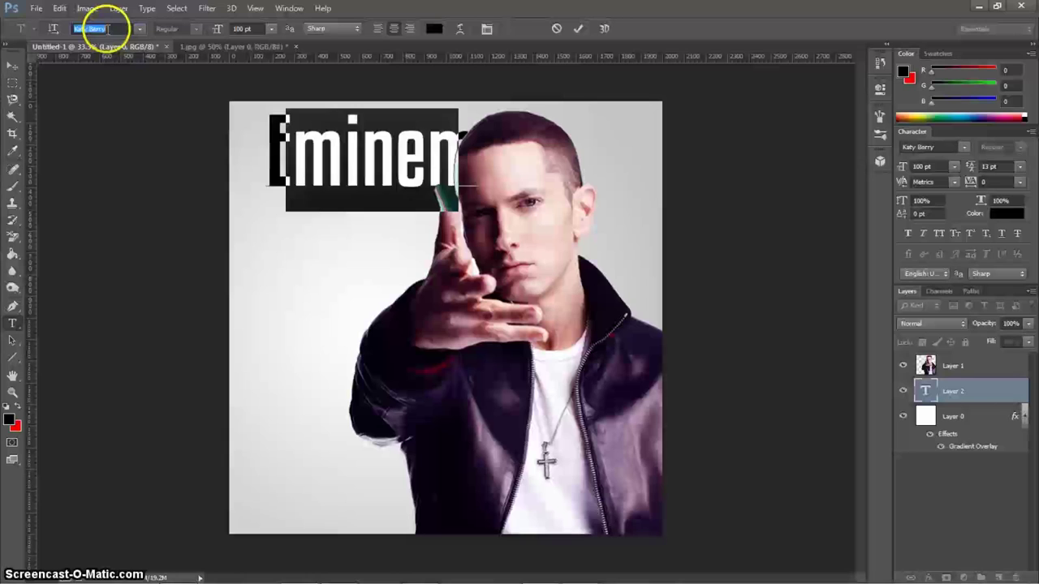
pyautogui.scroll(-1, 101, 24)
pyautogui.click(344, 162)
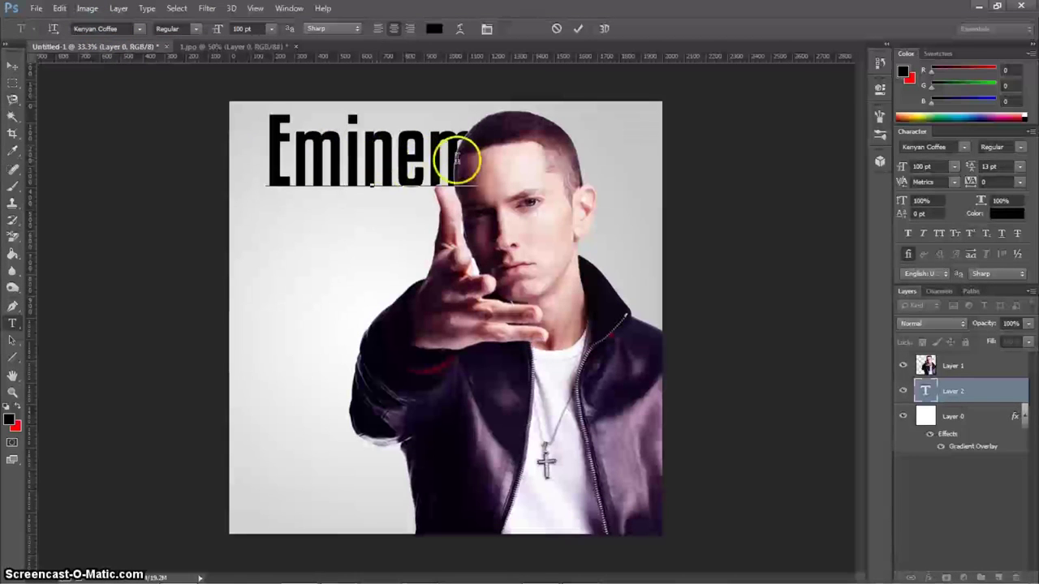
# - Replace the second "e" of the title with a space and move the text slightly down and left, clear of the head
pyautogui.click(414, 162)
pyautogui.press('BackSpace')
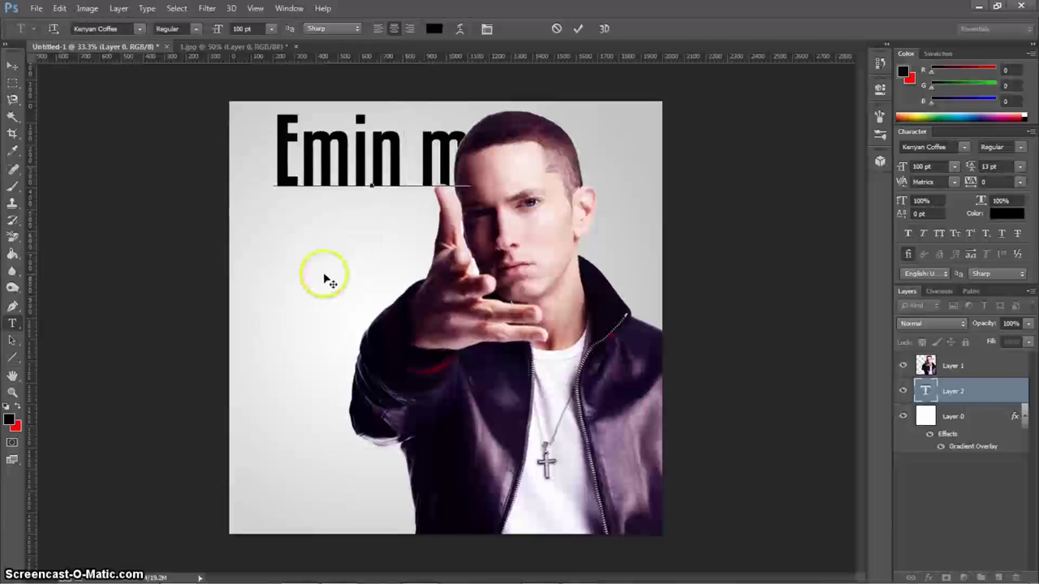
pyautogui.moveTo(343, 233); pyautogui.dragTo(343, 233)
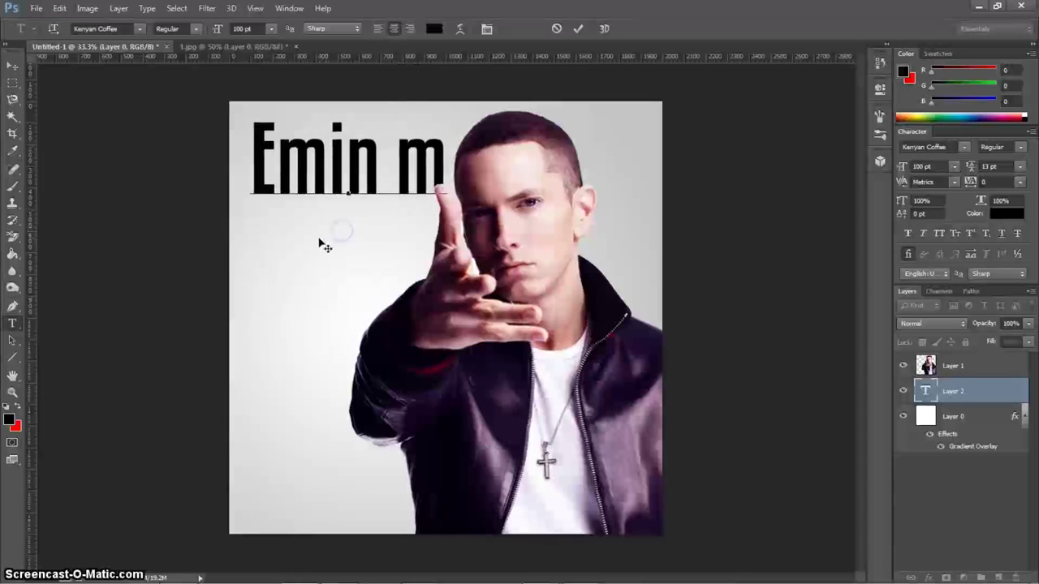
# - Retype the title in capitals as "EMIN M", leaving a gap in place of the second E
pyautogui.doubleClick(278, 162)
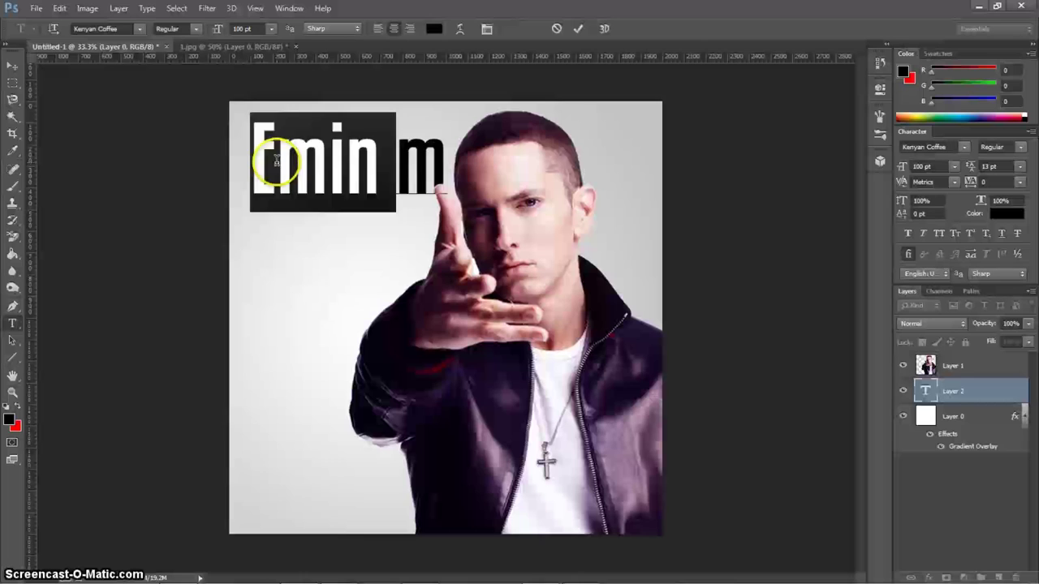
pyautogui.click(274, 160)
pyautogui.moveTo(458, 169); pyautogui.dragTo(273, 169)
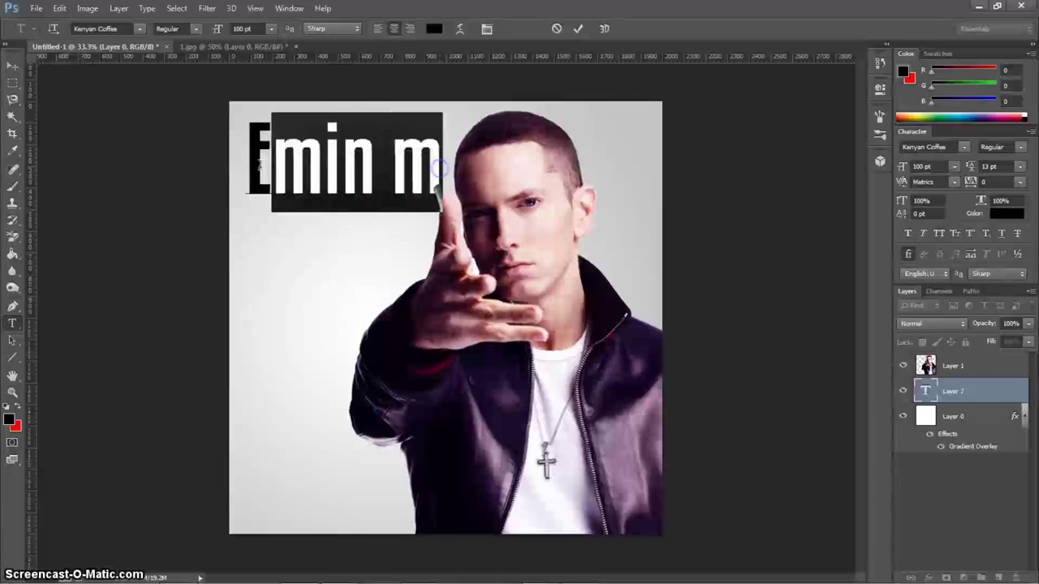
pyautogui.press('capslock')
pyautogui.write('MINEM')
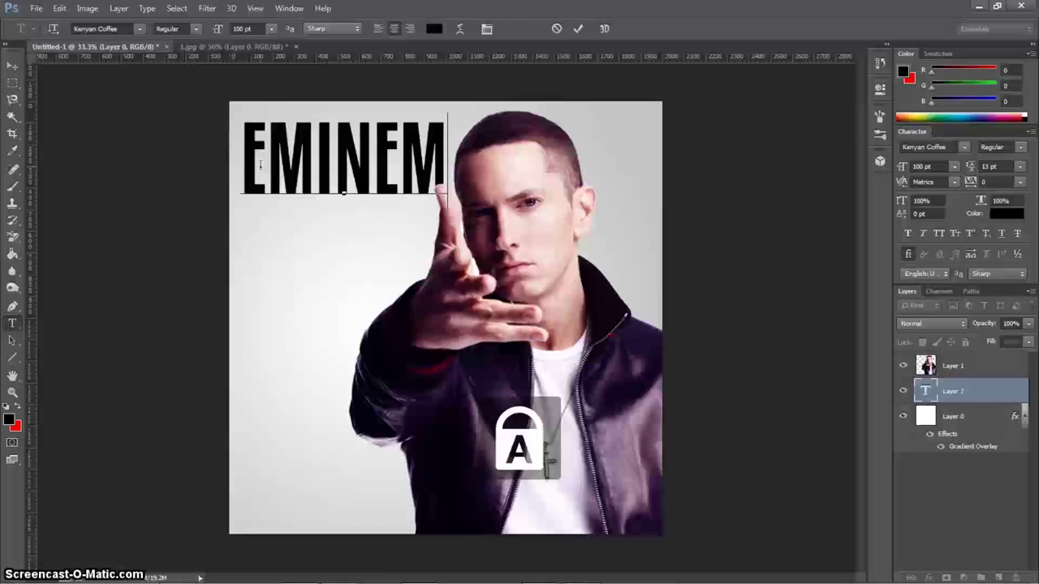
pyautogui.click(389, 169)
pyautogui.press('Delete')
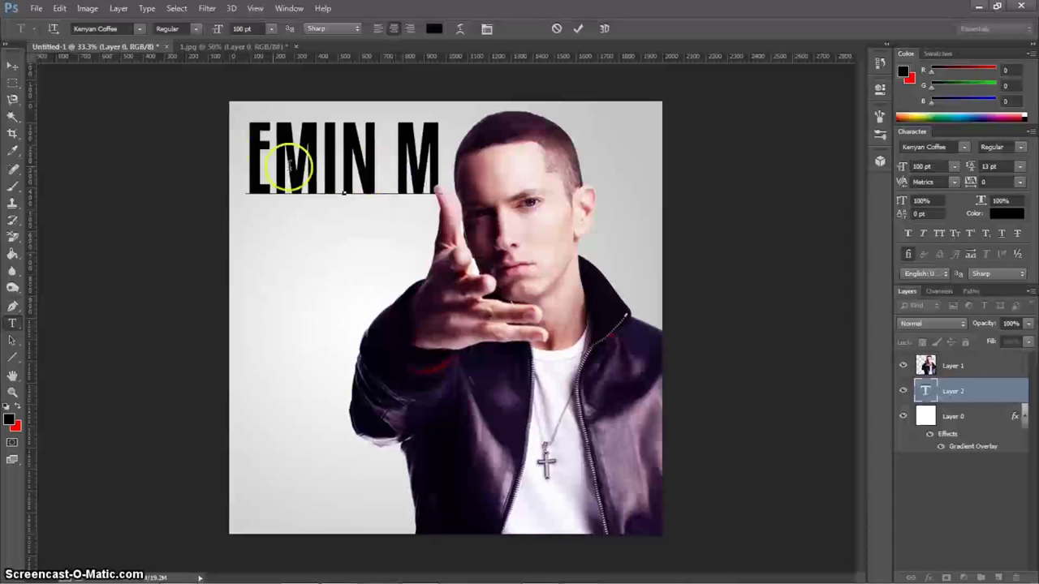
pyautogui.click(12, 66)
# - Add a separate text layer with a single capital "E" below the title near the left edge
pyautogui.click(12, 323)
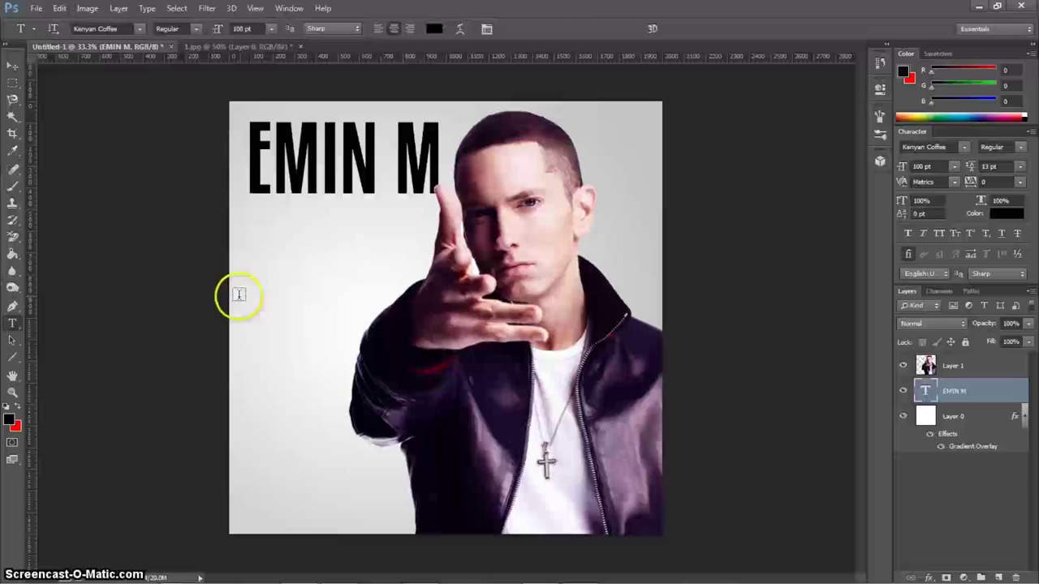
pyautogui.click(240, 295)
pyautogui.write('E')
pyautogui.click(13, 65)
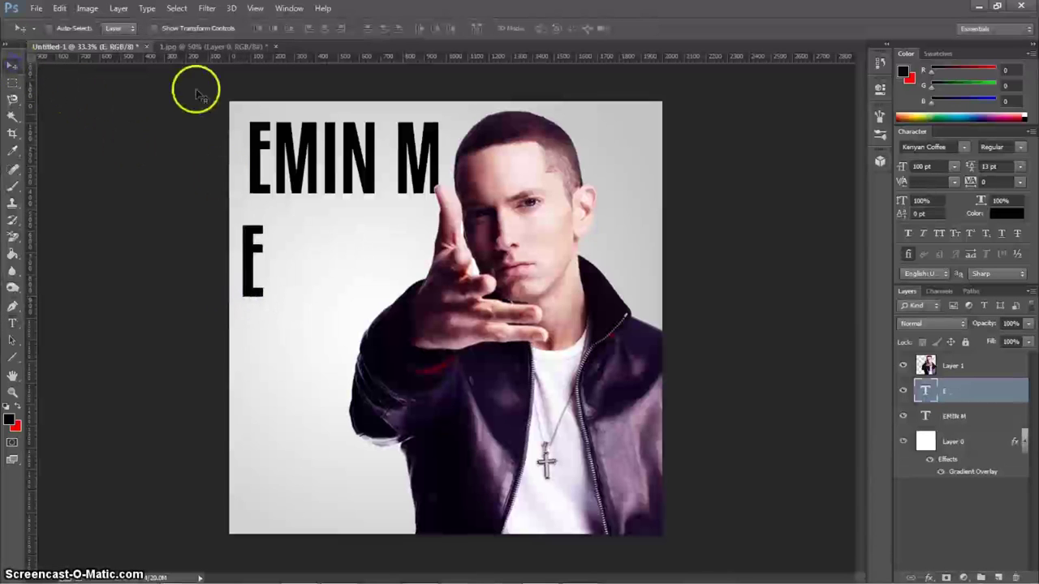
# - Flip the separate E horizontally and move it into the gap between the N and M of the title
pyautogui.click(59, 8)
pyautogui.moveTo(207, 268)
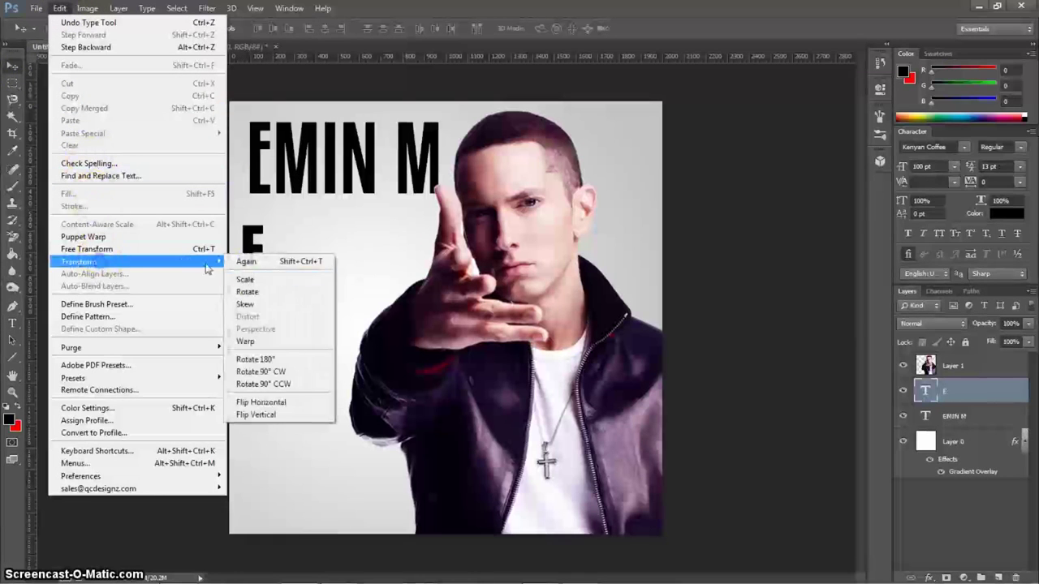
pyautogui.click(260, 401)
pyautogui.moveTo(271, 280); pyautogui.dragTo(401, 180)
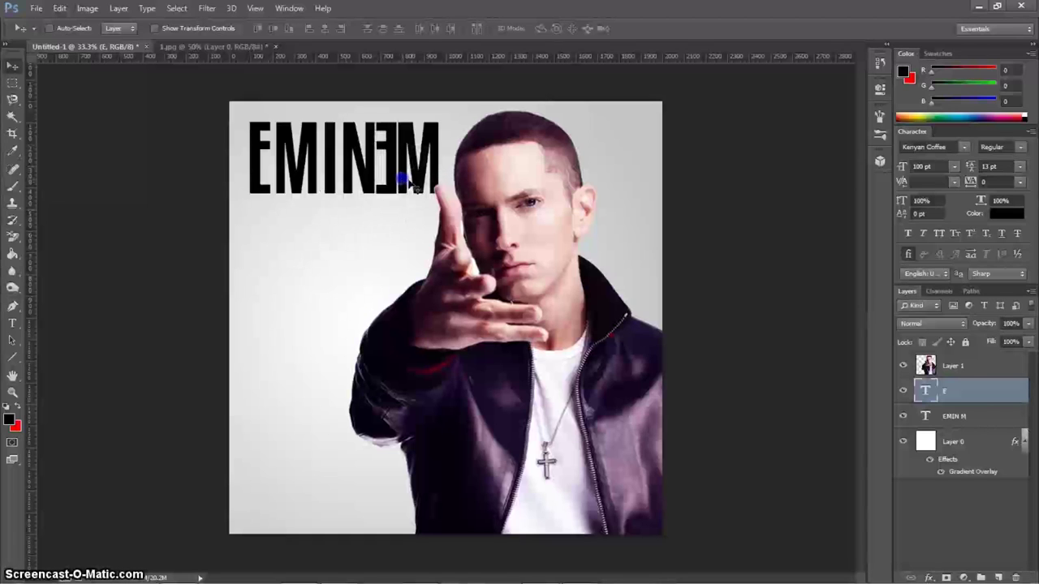
# - Try to merge the E and EMIN M text layers and move the lettering slightly up and left
pyautogui.keyDown('ctrl'); pyautogui.click(977, 417); pyautogui.keyUp('ctrl')
pyautogui.hotkey('ctrl', 'w')
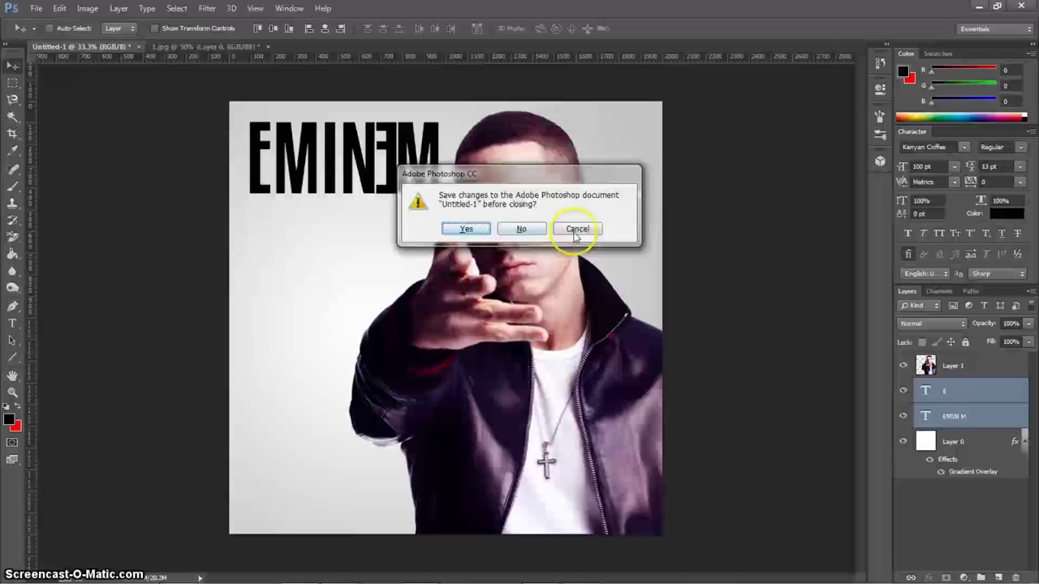
pyautogui.click(594, 233)
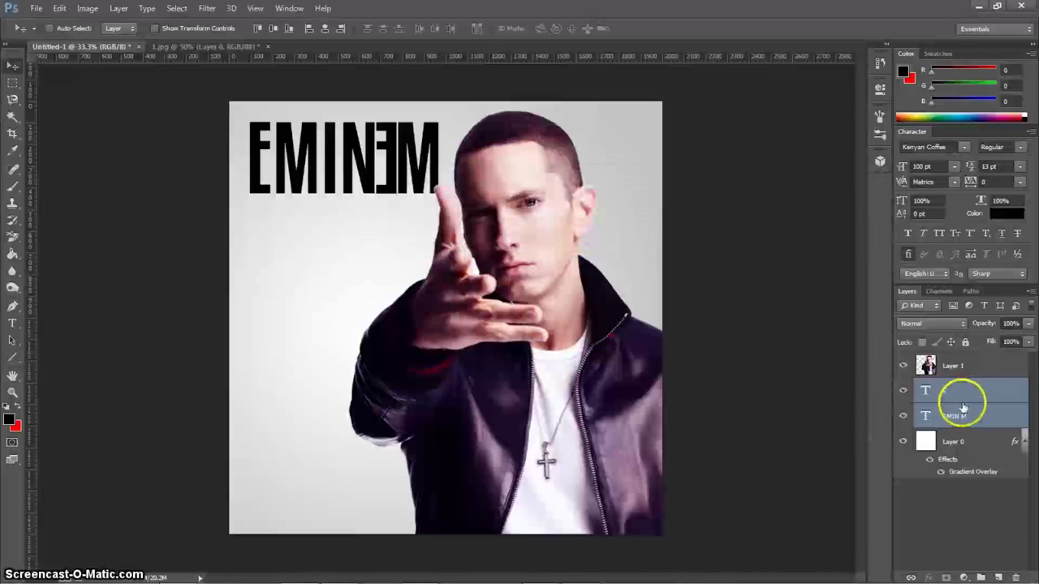
pyautogui.hotkey('ctrl', 'e')
pyautogui.moveTo(420, 202); pyautogui.dragTo(415, 195)
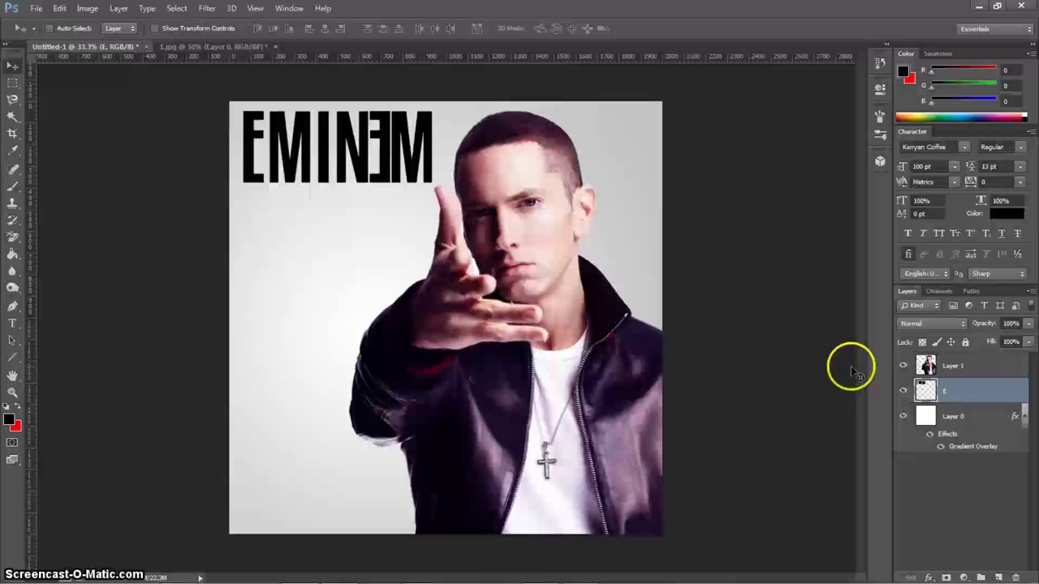
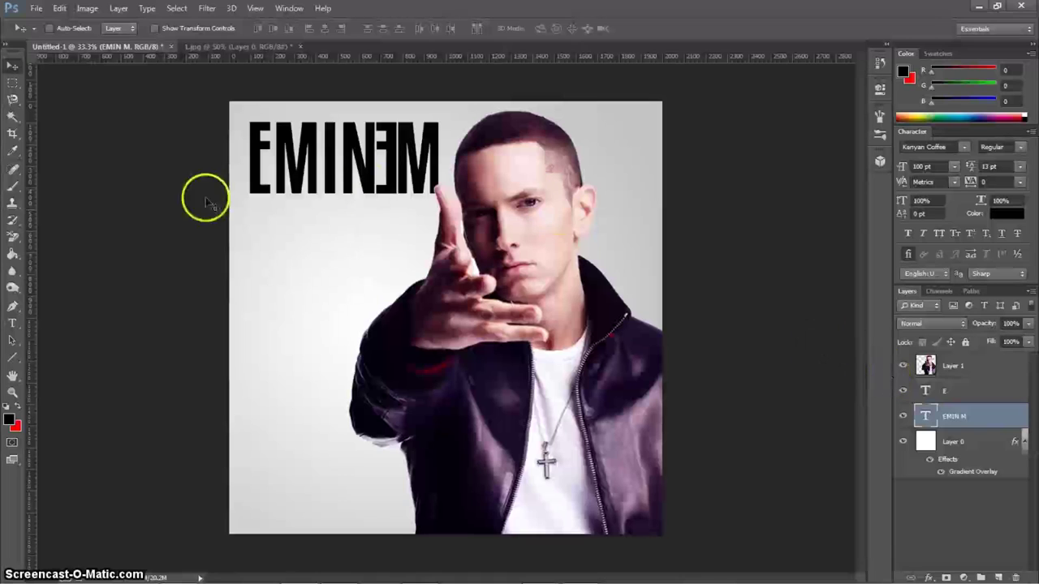
# - Set the tracking of the letter N in the EMIN M text to 50
pyautogui.click(13, 323)
pyautogui.click(388, 154)
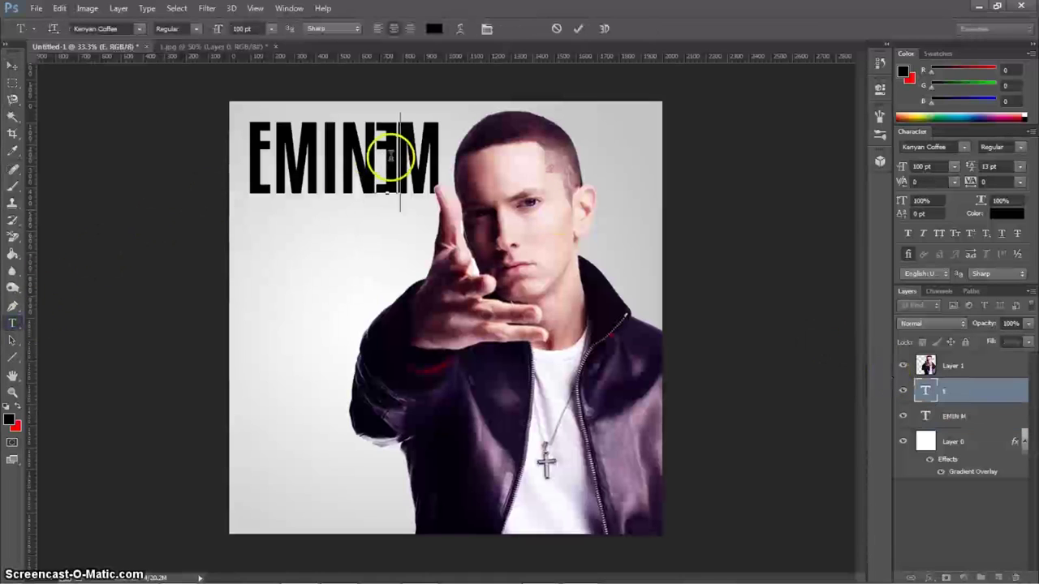
pyautogui.press('BackSpace')
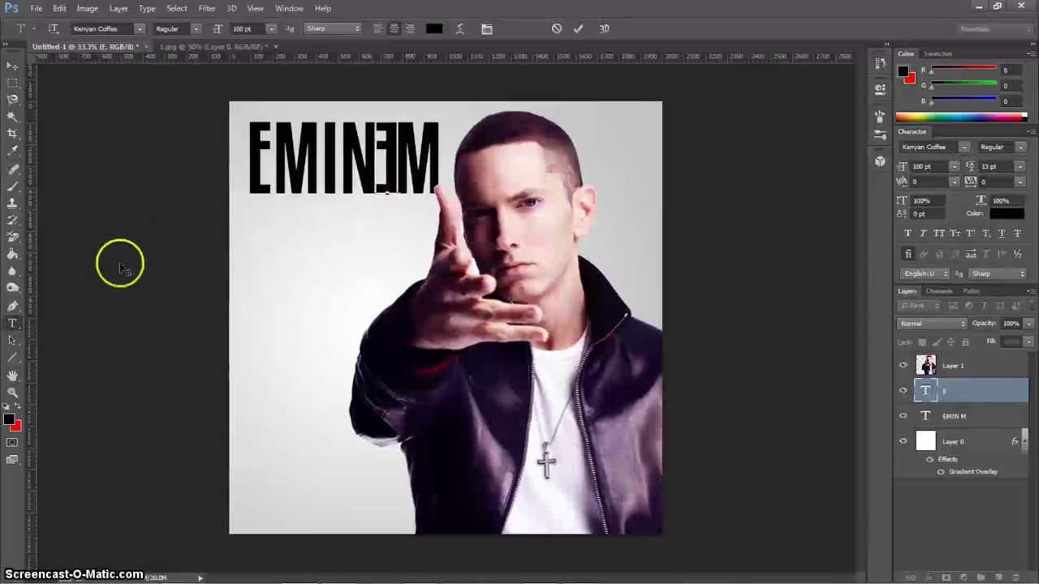
pyautogui.click(287, 144)
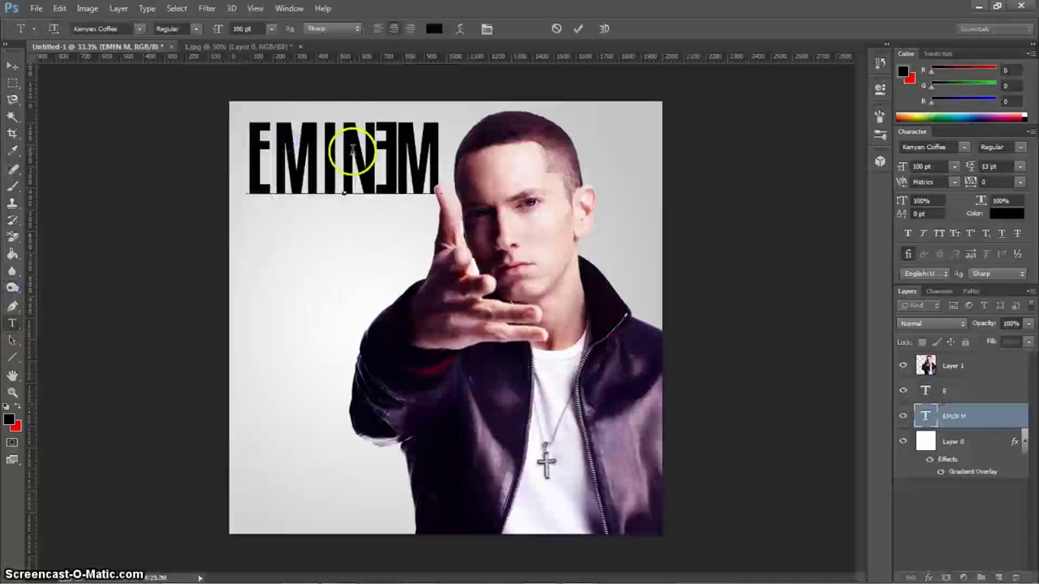
pyautogui.moveTo(349, 154); pyautogui.dragTo(375, 154)
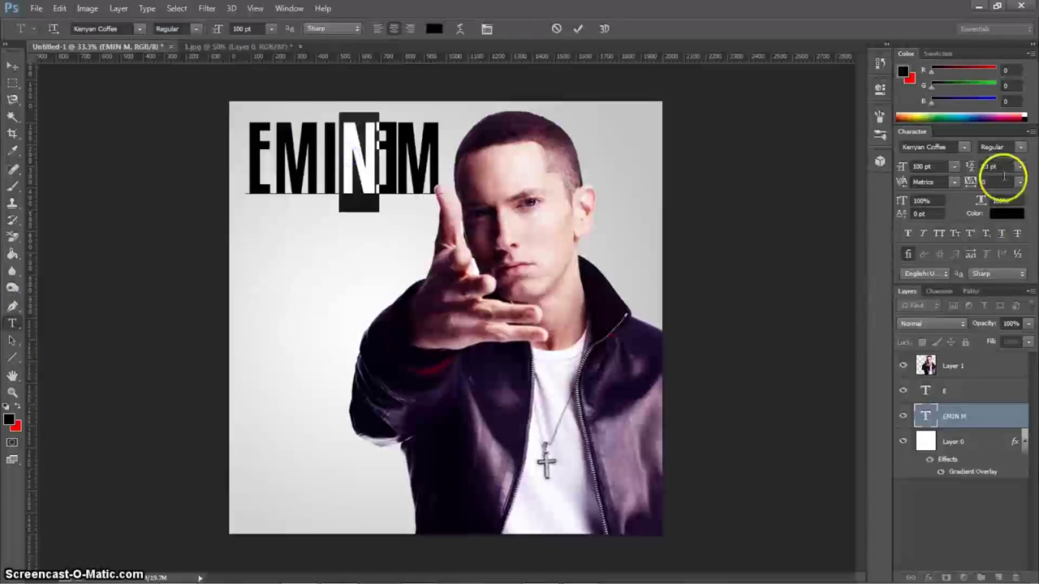
pyautogui.press('Return')
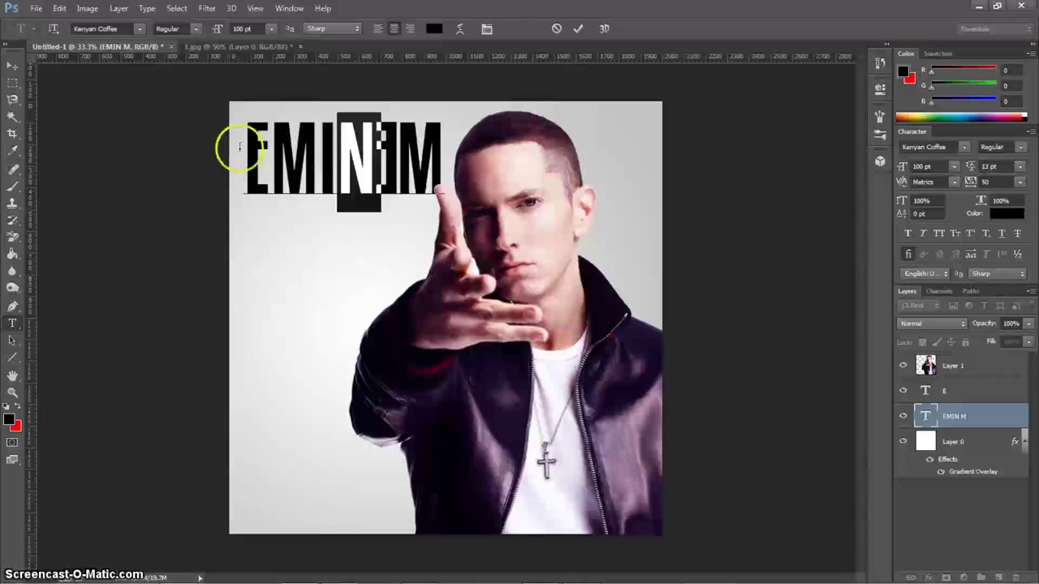
pyautogui.click(12, 65)
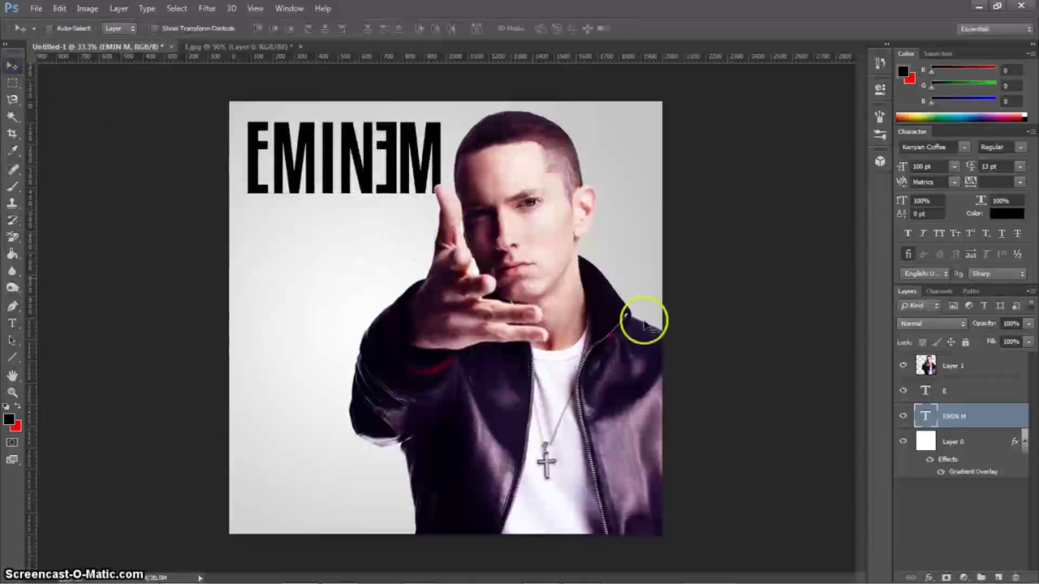
# - Merge the E and EMIN M text layers into one and move the lettering slightly upward
pyautogui.keyDown('shift'); pyautogui.click(1006, 393); pyautogui.keyUp('shift')
pyautogui.hotkey('ctrl', 'e')
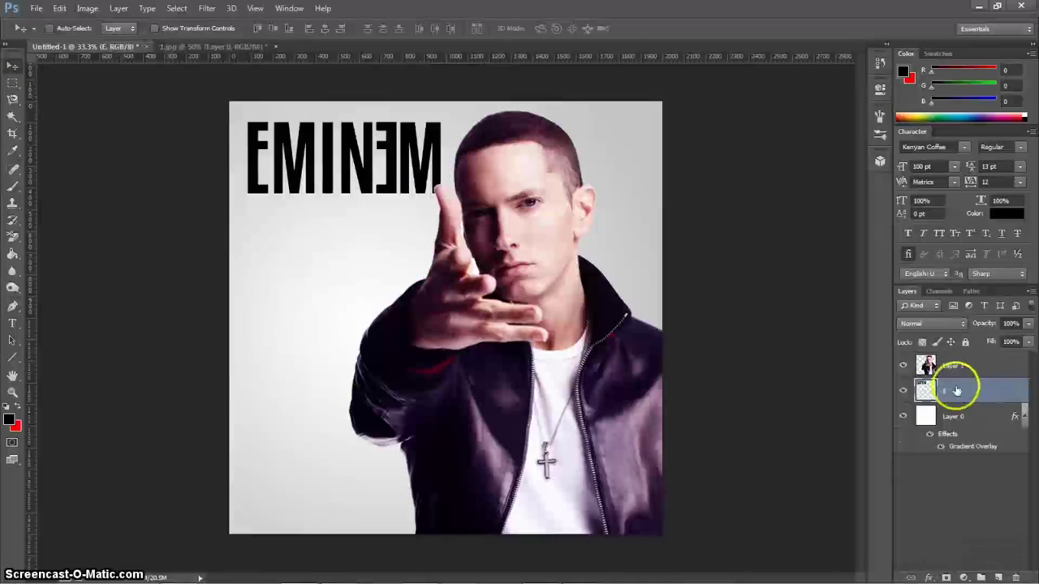
pyautogui.moveTo(457, 193); pyautogui.dragTo(390, 196)
pyautogui.moveTo(398, 253); pyautogui.dragTo(382, 211)
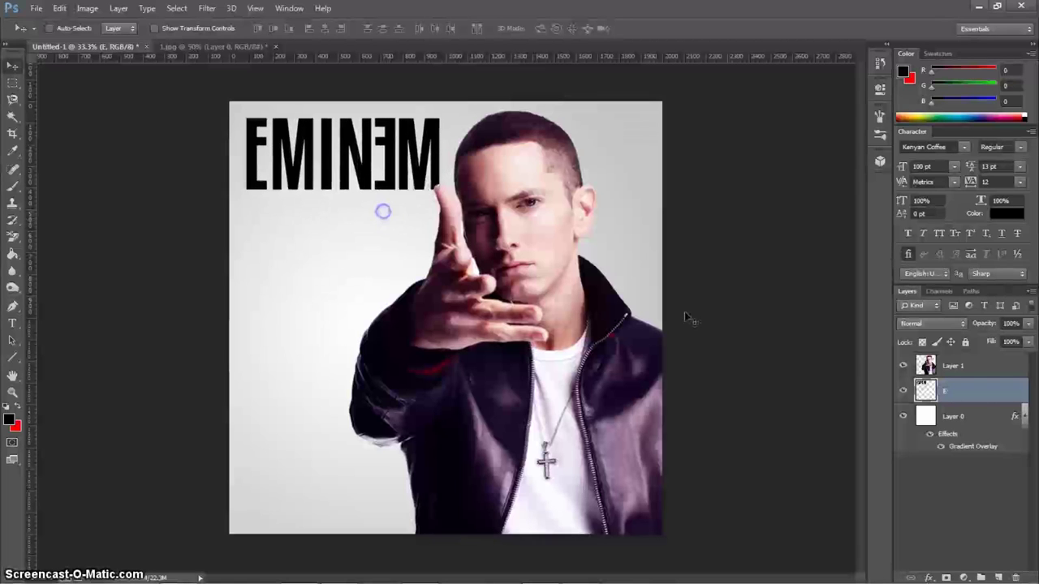
# - Add a Gradient Overlay to the merged EMINEM lettering layer and adjust the overlay's scale and opacity
pyautogui.click(972, 396)
pyautogui.doubleClick(972, 396)
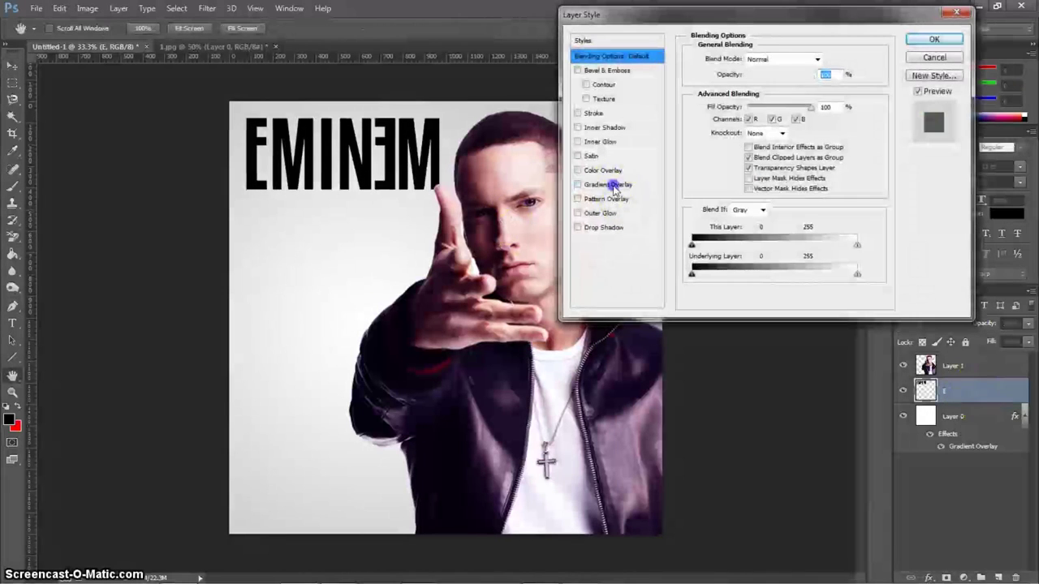
pyautogui.click(615, 185)
pyautogui.moveTo(740, 157); pyautogui.dragTo(864, 154)
pyautogui.moveTo(801, 74); pyautogui.dragTo(795, 74)
# - Change the black stop of the lettering's Gradient Overlay to white (ffffff) and apply the edited gradient
pyautogui.click(745, 91)
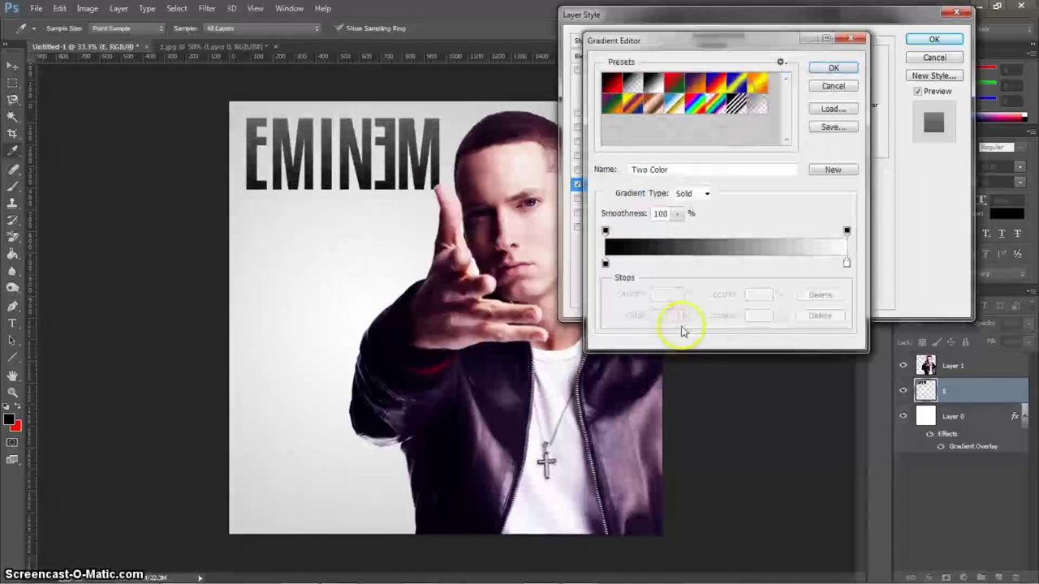
pyautogui.doubleClick(605, 262)
pyautogui.moveTo(701, 218); pyautogui.dragTo(651, 236)
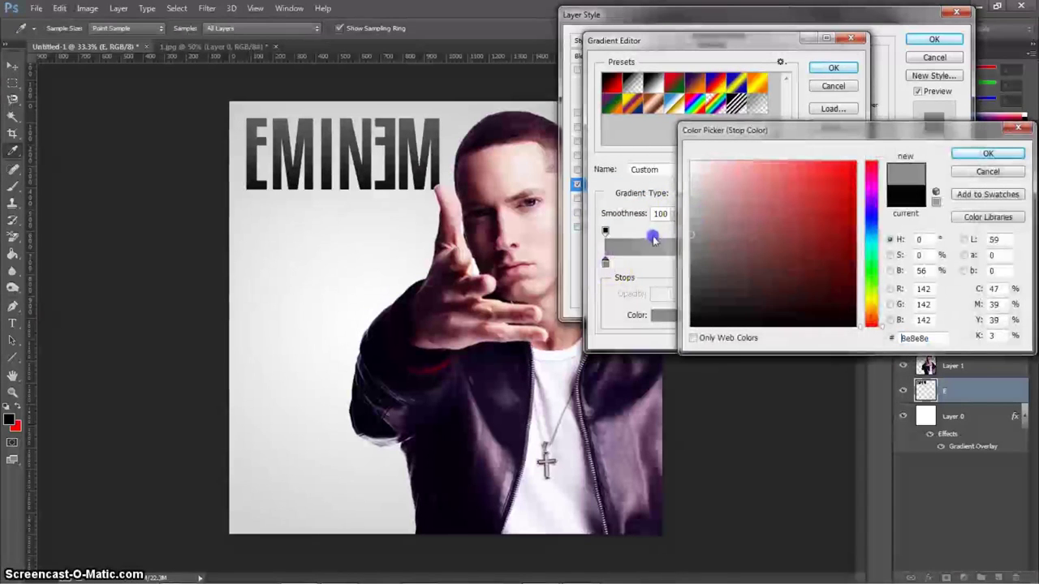
pyautogui.moveTo(714, 216); pyautogui.dragTo(669, 122)
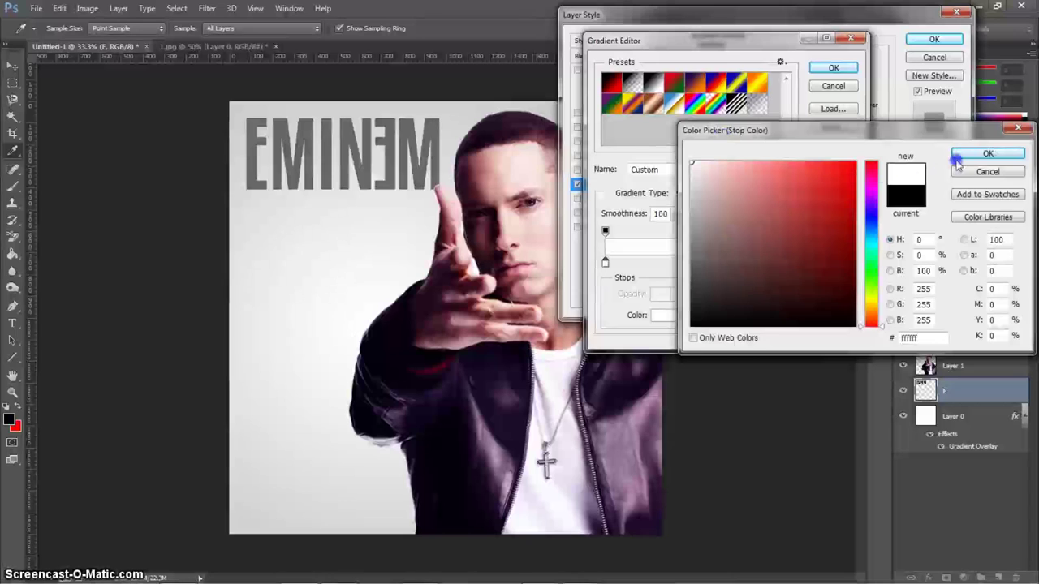
pyautogui.click(987, 153)
pyautogui.click(832, 67)
pyautogui.moveTo(770, 79); pyautogui.dragTo(769, 79)
# - Add a Pillow Emboss bevel to the lettering with size 0 px, highlight opacity 36% and a reduced shadow opacity
pyautogui.click(607, 70)
pyautogui.click(798, 59)
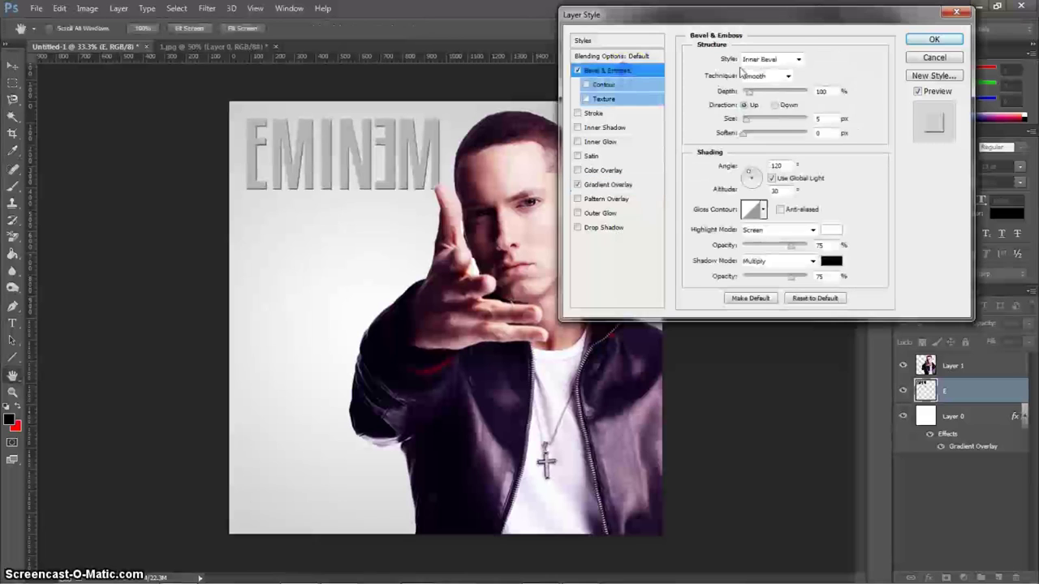
pyautogui.click(767, 100)
pyautogui.moveTo(755, 122); pyautogui.dragTo(743, 120)
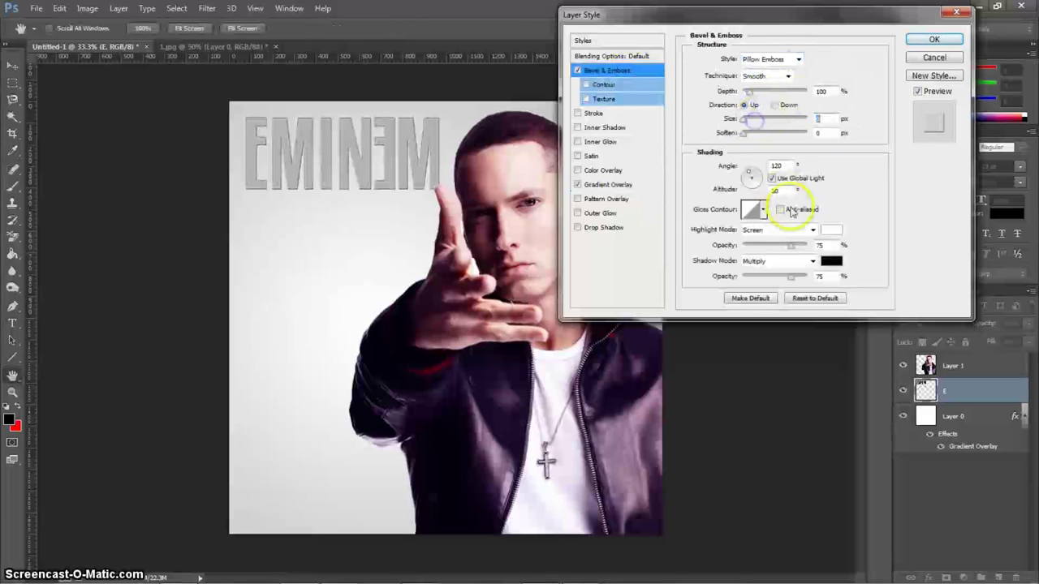
pyautogui.click(793, 247)
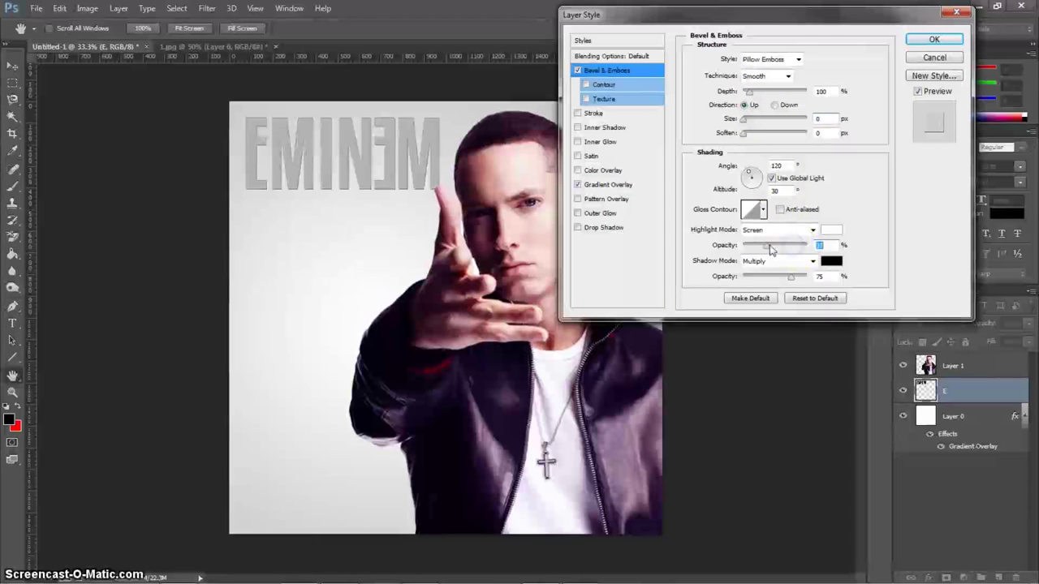
pyautogui.moveTo(791, 284); pyautogui.dragTo(781, 277)
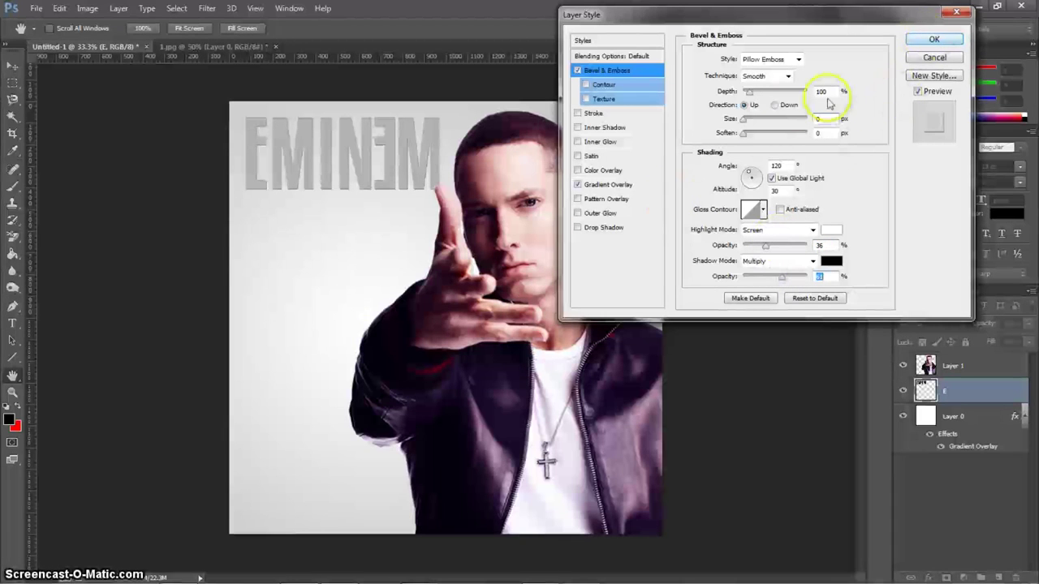
pyautogui.click(921, 44)
# - Create a new layer above the lettering and select only the upper half of the EMINEM letter shapes
pyautogui.click(998, 577)
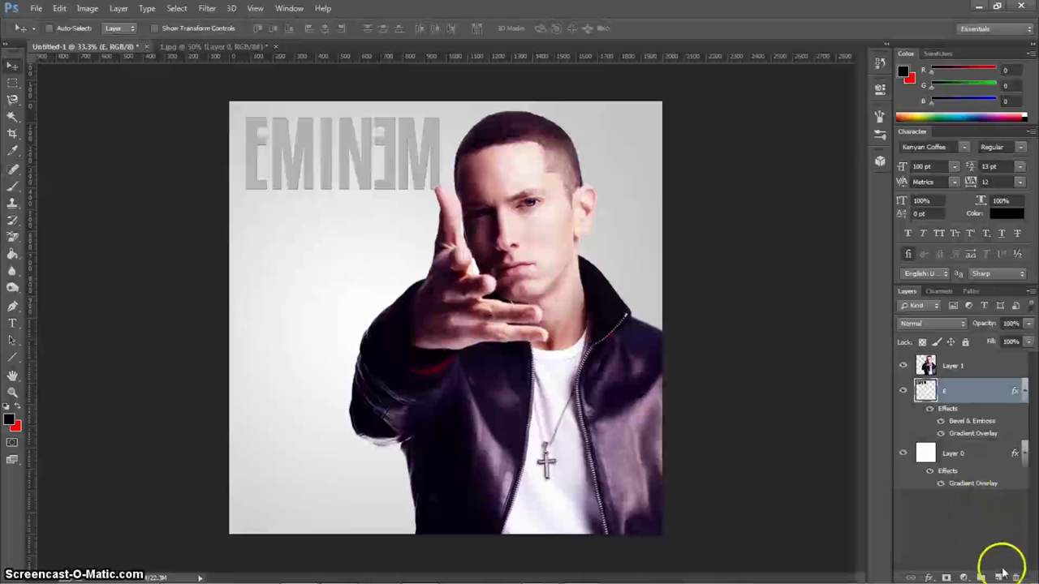
pyautogui.keyDown('ctrl'); pyautogui.click(925, 417); pyautogui.keyUp('ctrl')
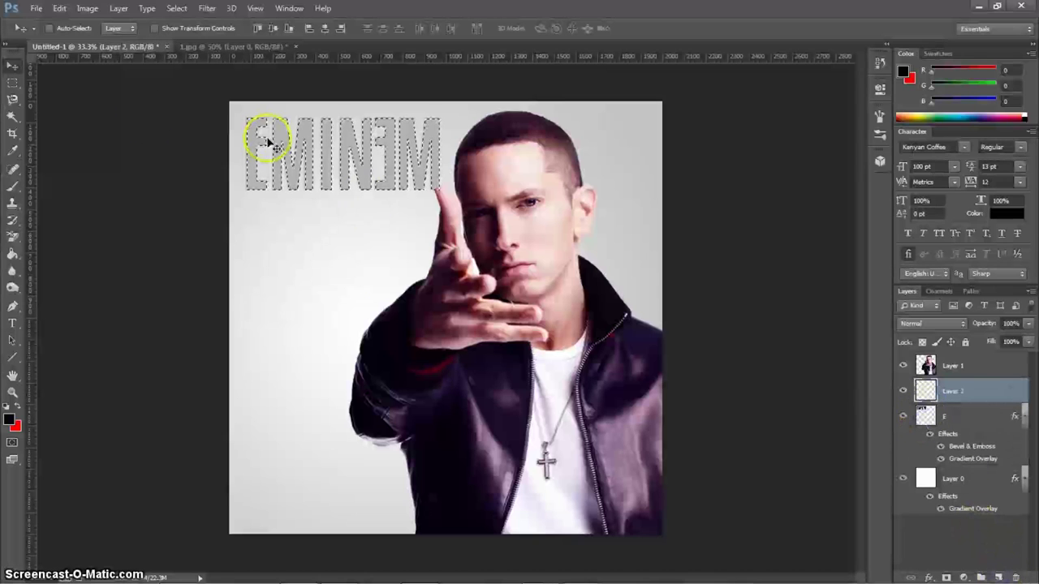
pyautogui.click(12, 83)
pyautogui.moveTo(232, 261); pyautogui.dragTo(469, 149)
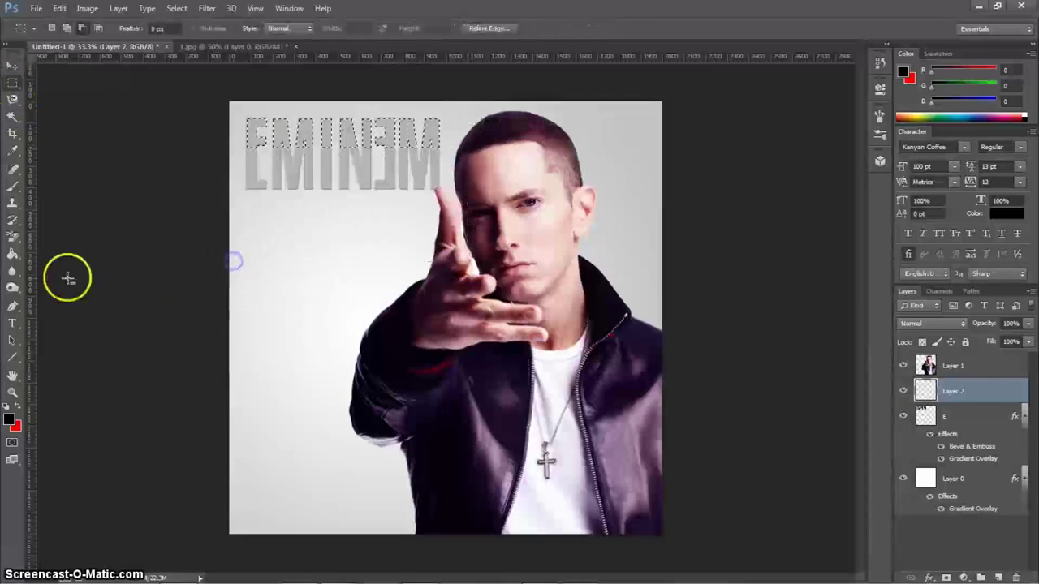
# - Fill the selected upper letter halves with a white (ffffff) to transparent gradient and lower the layer's opacity to about 68%
pyautogui.click(10, 418)
pyautogui.write('ffffff')
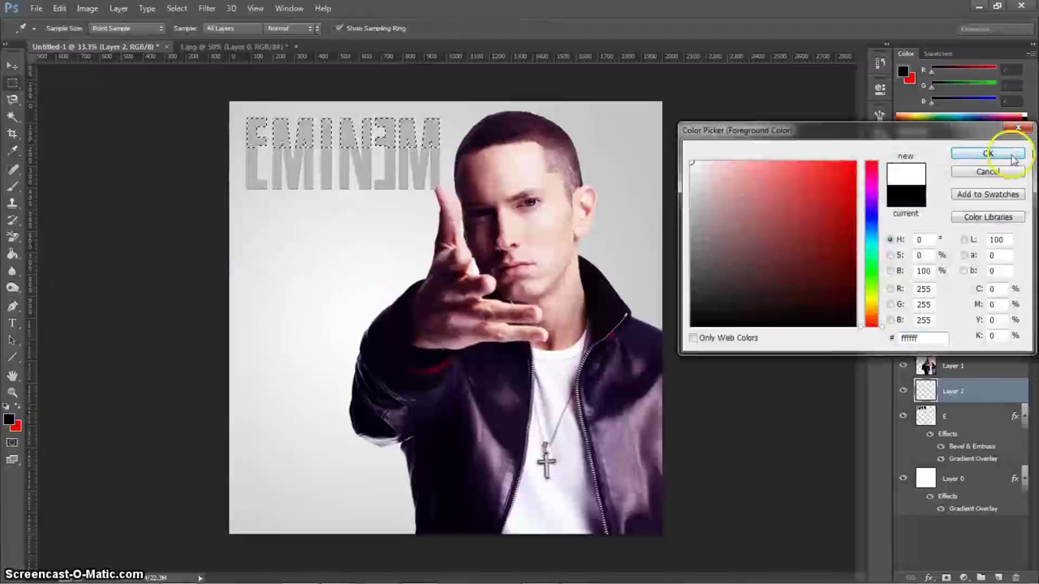
pyautogui.click(1012, 158)
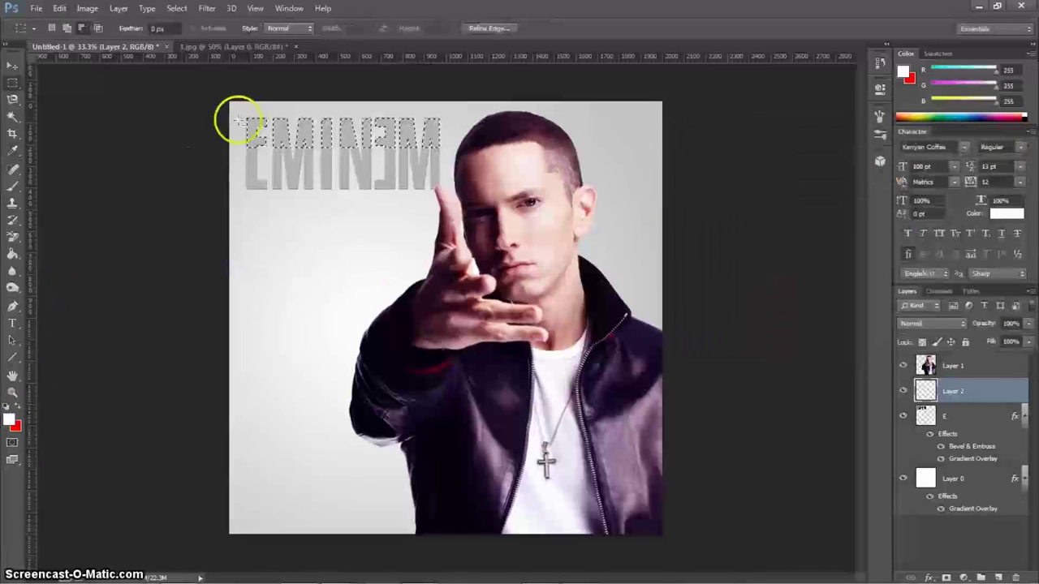
pyautogui.click(11, 254)
pyautogui.rightClick(12, 254)
pyautogui.click(65, 247)
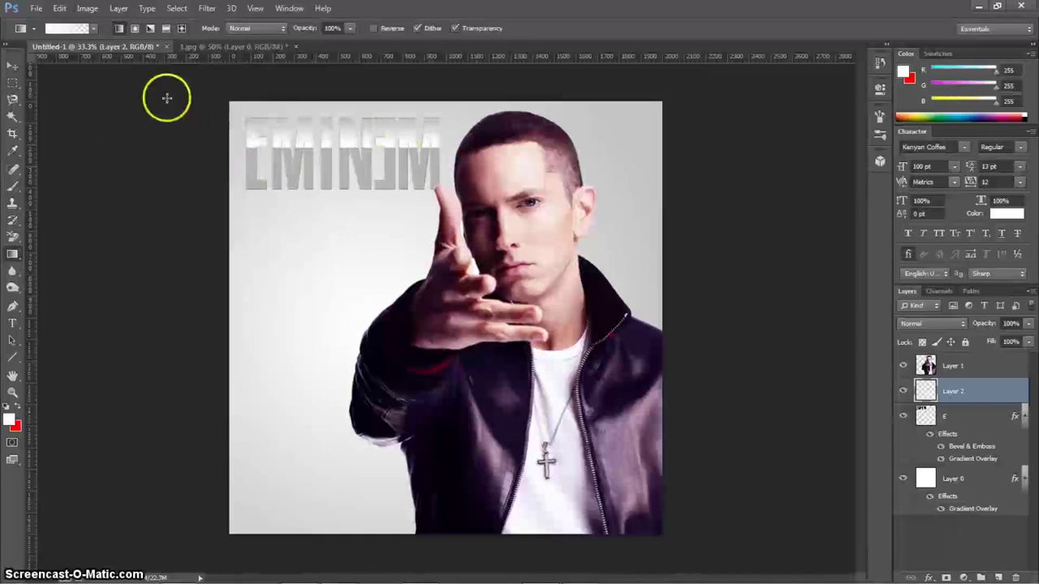
pyautogui.press('v')
pyautogui.click(1029, 341)
pyautogui.moveTo(1025, 344); pyautogui.dragTo(1025, 344)
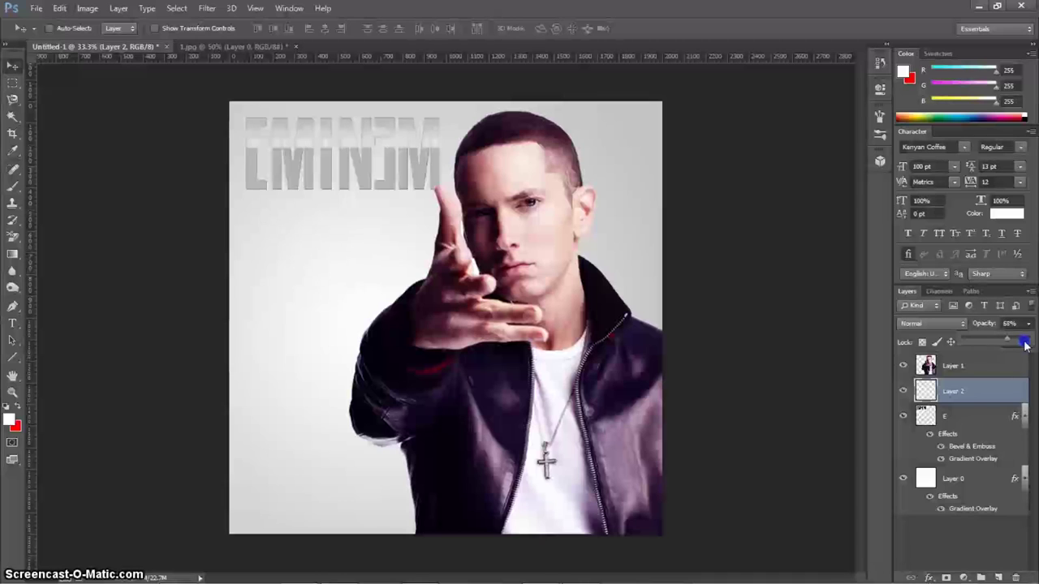
# - Create a new layer directly above the lettering layer, select the whole letter shapes and make red the foreground colour
pyautogui.click(978, 417)
pyautogui.click(998, 577)
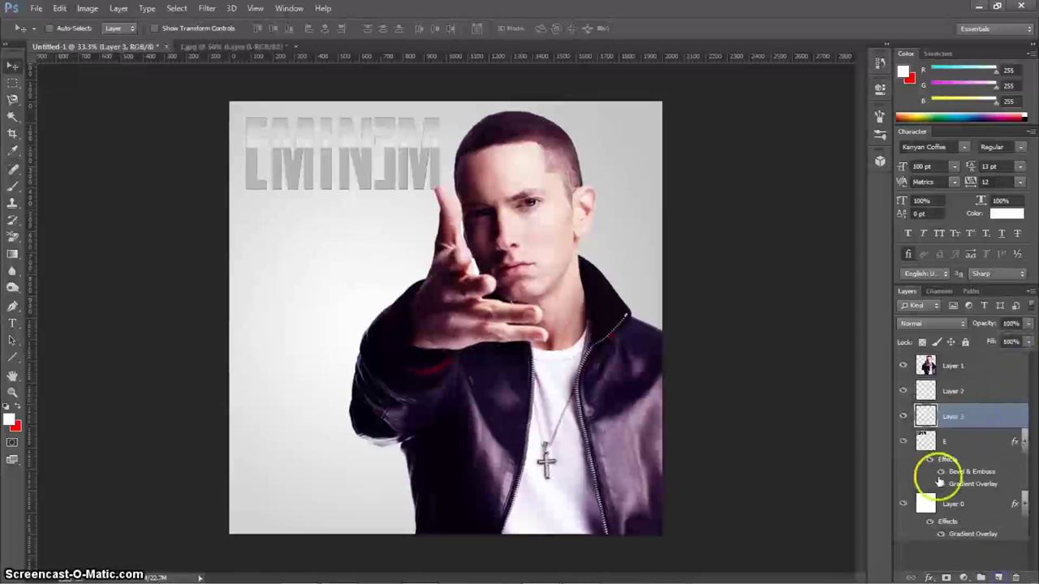
pyautogui.keyDown('ctrl'); pyautogui.click(925, 442); pyautogui.keyUp('ctrl')
pyautogui.click(18, 407)
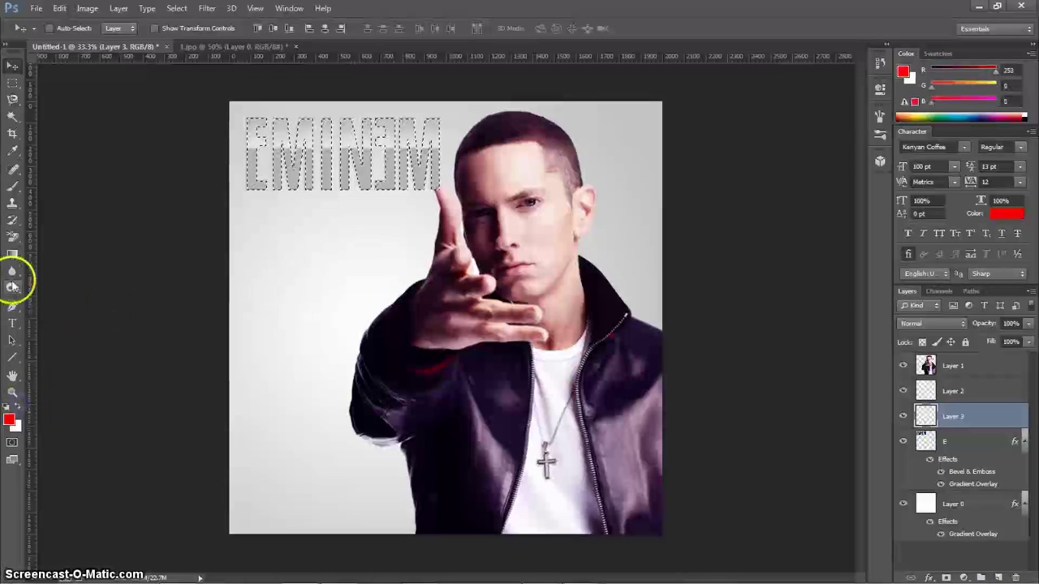
# - Paint a soft red glow over the lower middle letters I and N, deselect, and reduce the layer's opacity to about 29%
pyautogui.click(13, 185)
pyautogui.moveTo(317, 203)
pyautogui.mouseDown()
pyautogui.moveTo(325, 185)
pyautogui.moveTo(330, 194)
pyautogui.mouseUp()
pyautogui.hotkey('ctrl', 'z')
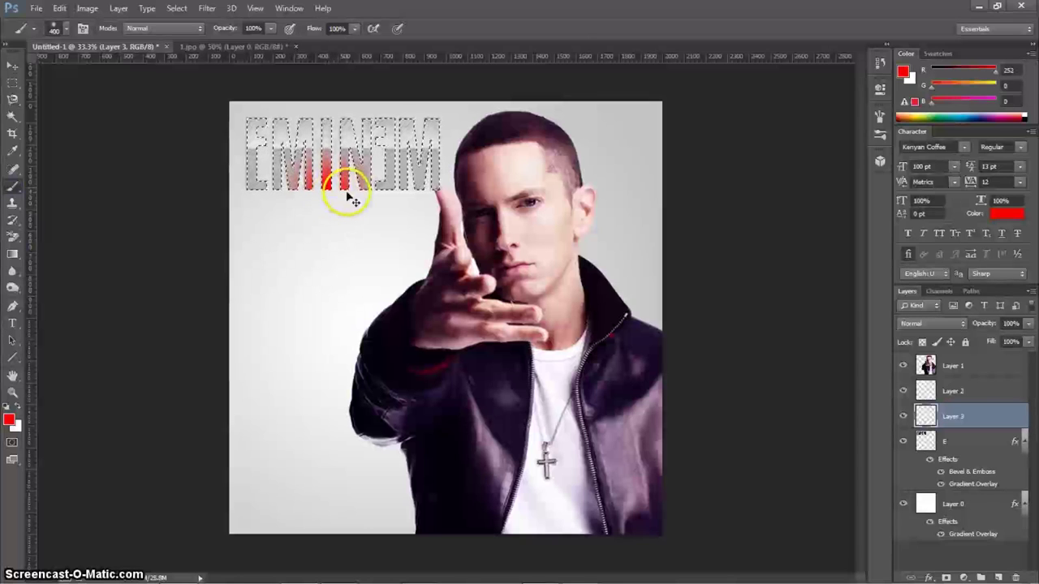
pyautogui.moveTo(347, 191); pyautogui.dragTo(342, 188)
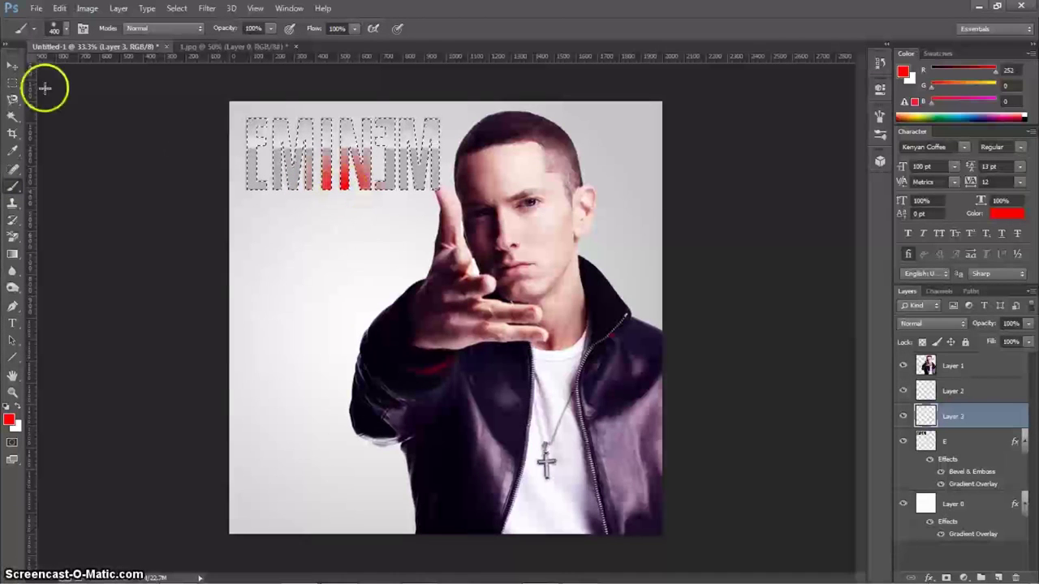
pyautogui.click(13, 65)
pyautogui.hotkey('ctrl', 'd')
pyautogui.click(1027, 323)
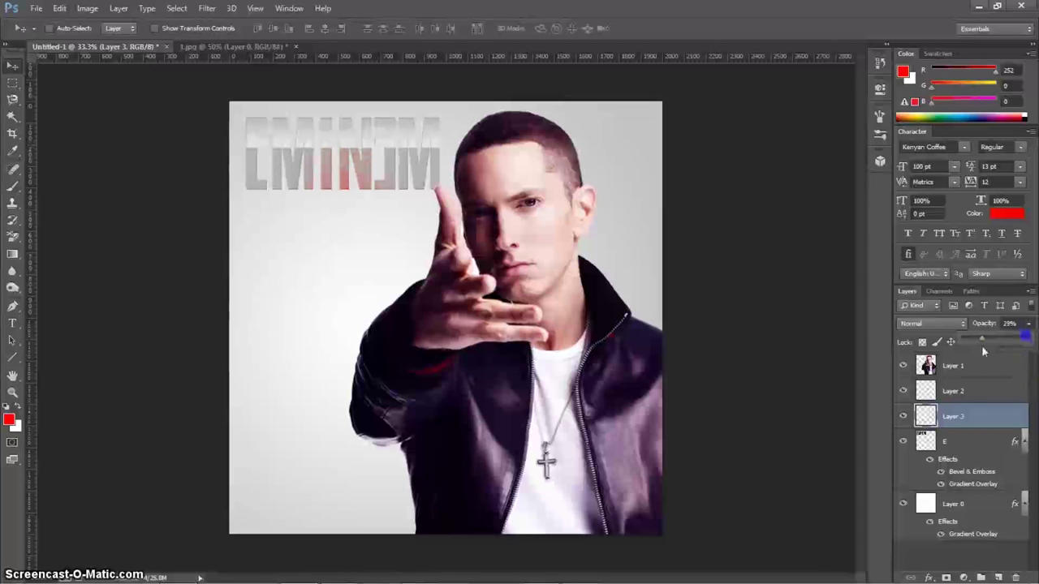
# - Add a Drop Shadow to the EMINEM lettering layer without global light, at a 90° angle and 100% opacity
pyautogui.doubleClick(976, 444)
pyautogui.click(604, 227)
pyautogui.doubleClick(781, 95)
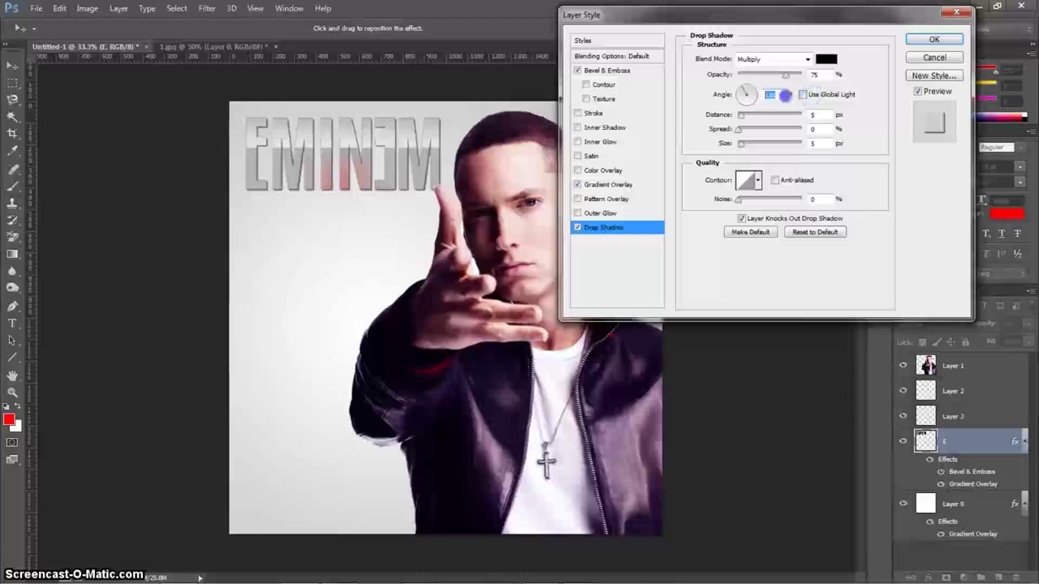
pyautogui.write('90')
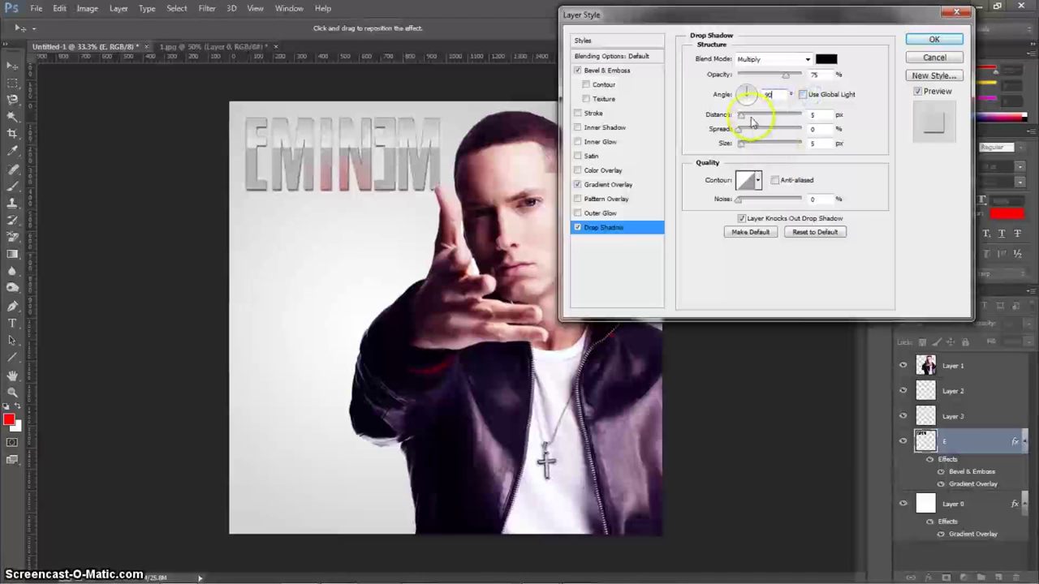
pyautogui.moveTo(783, 74); pyautogui.dragTo(803, 74)
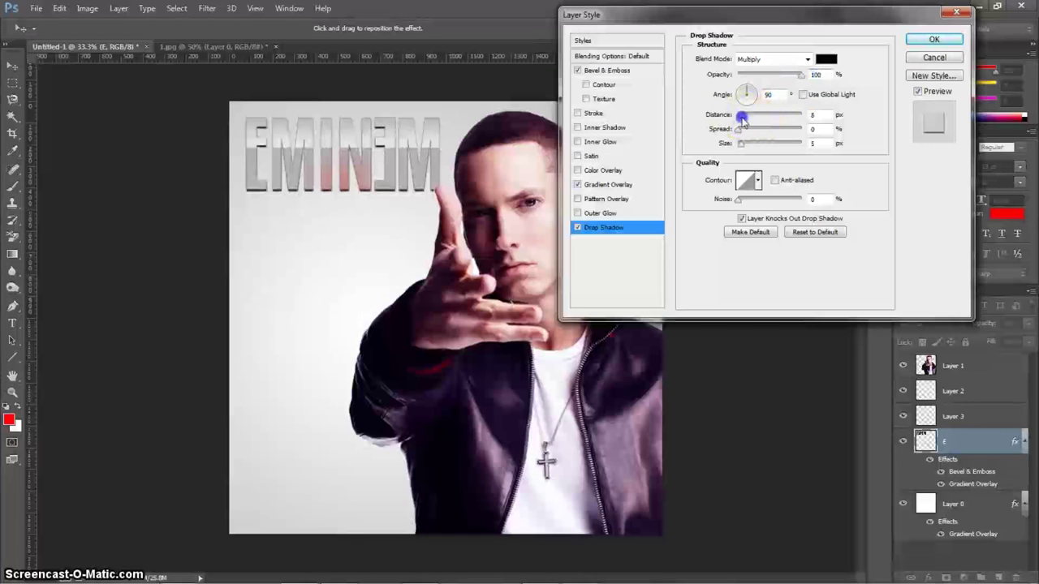
# - Set the lettering's drop shadow to a distance of 10 px and a size of 6 px, and apply the style
pyautogui.write('8')
pyautogui.press('Tab')
pyautogui.press('Tab')
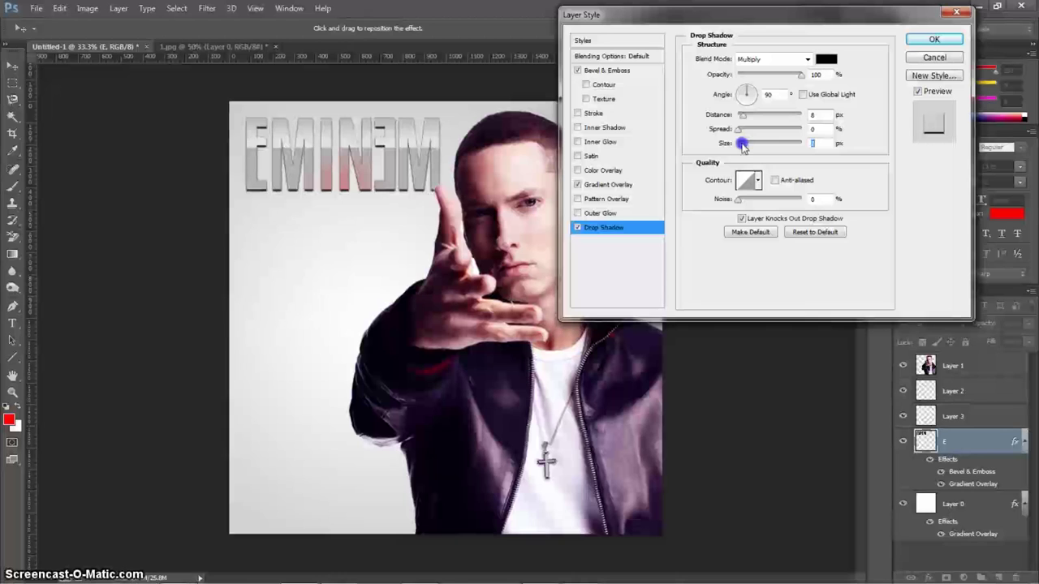
pyautogui.write('6')
pyautogui.click(748, 116)
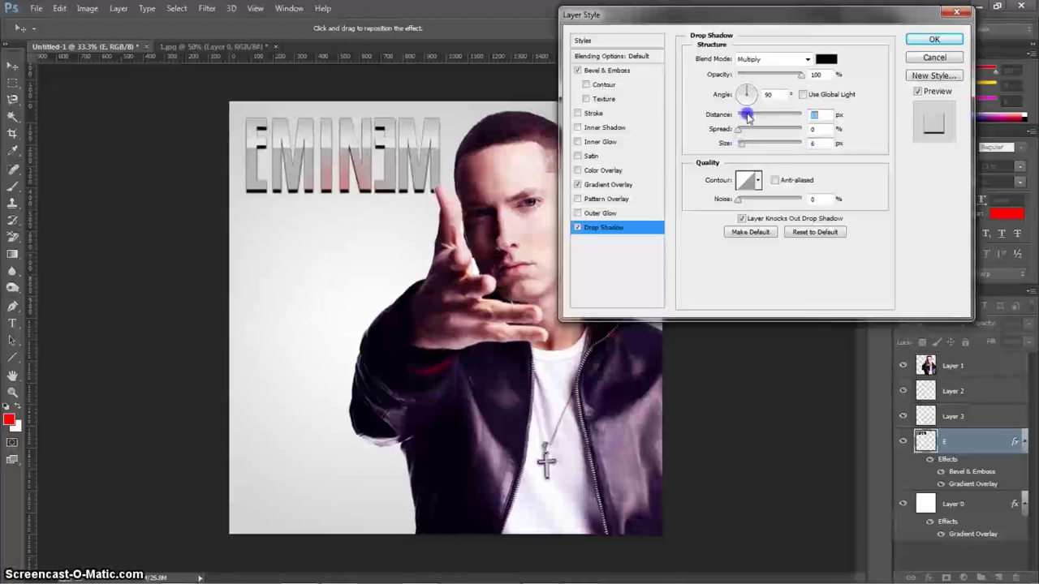
pyautogui.moveTo(747, 114); pyautogui.dragTo(746, 114)
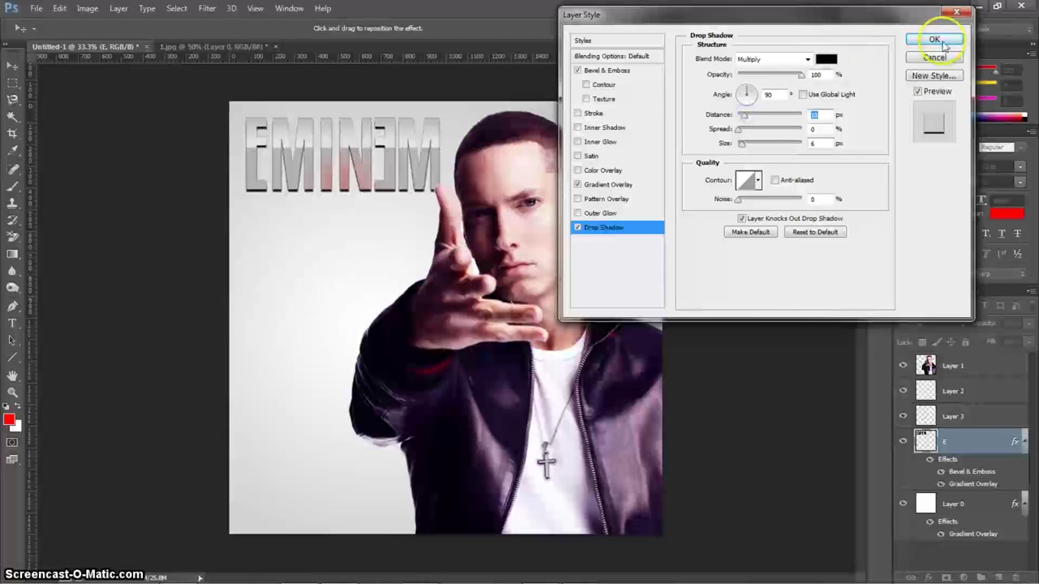
pyautogui.click(934, 40)
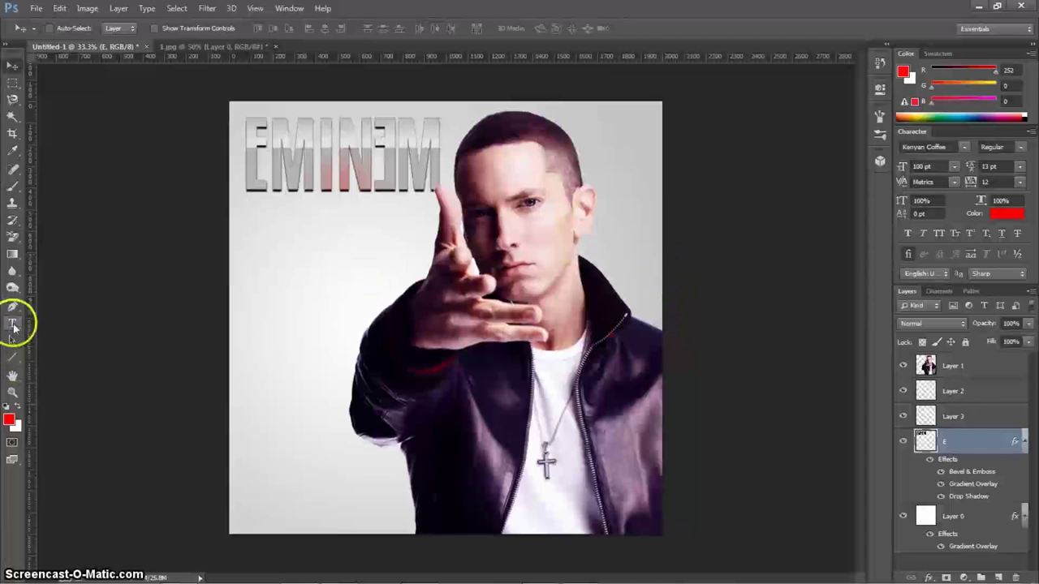
# - Add the text “Rap God” in quotation marks below the EMINEM lettering
pyautogui.click(13, 325)
pyautogui.click(244, 312)
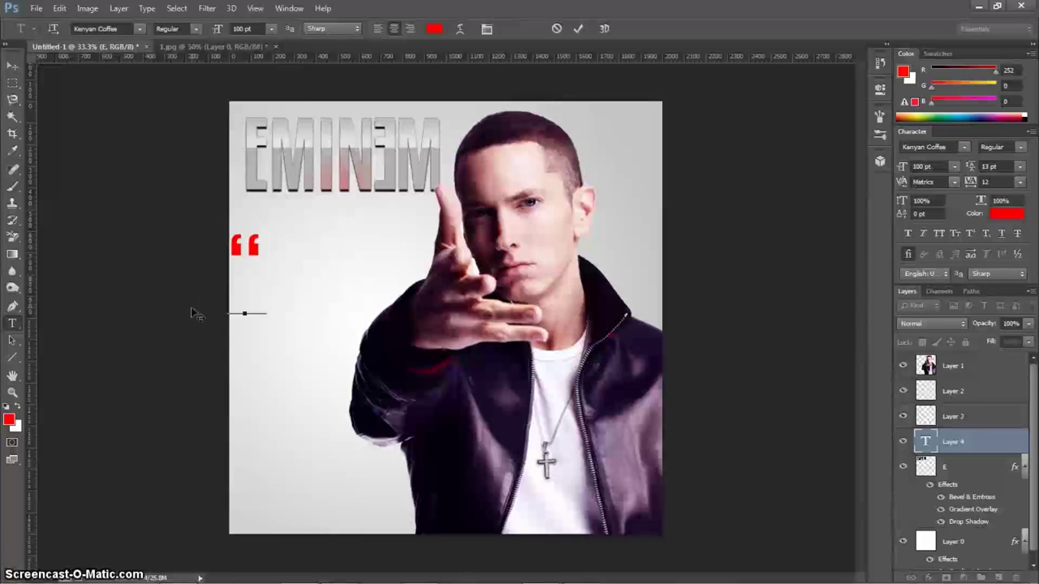
pyautogui.write('rAP')
pyautogui.press('BackSpace')
pyautogui.press('BackSpace')
pyautogui.press('BackSpace')
pyautogui.write('Rap God"')
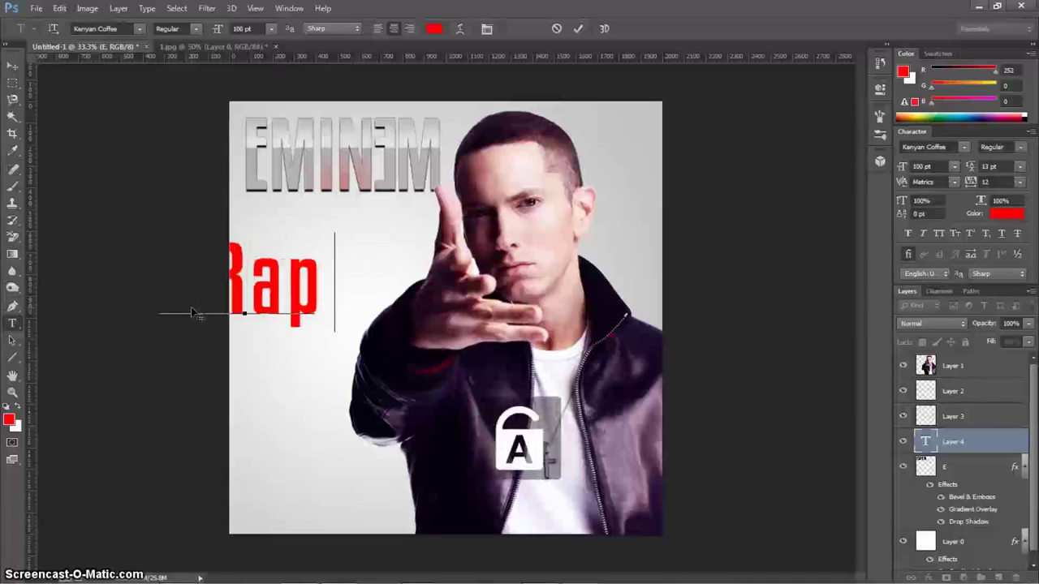
# - Change the colour of the whole “Rap God” text to dark grey
pyautogui.hotkey('ctrl', 'a')
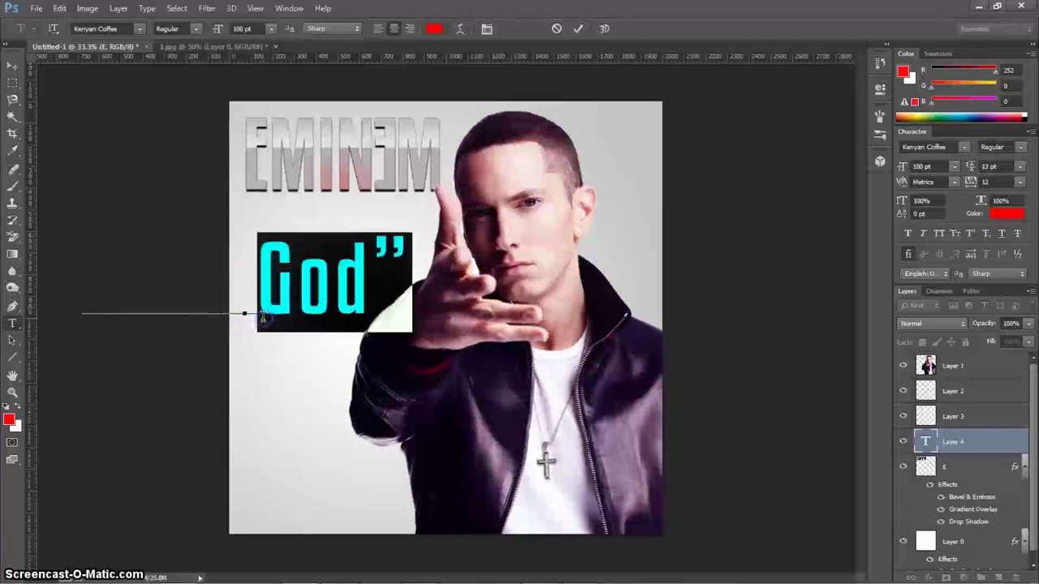
pyautogui.click(439, 31)
pyautogui.moveTo(759, 271); pyautogui.dragTo(690, 275)
pyautogui.click(988, 154)
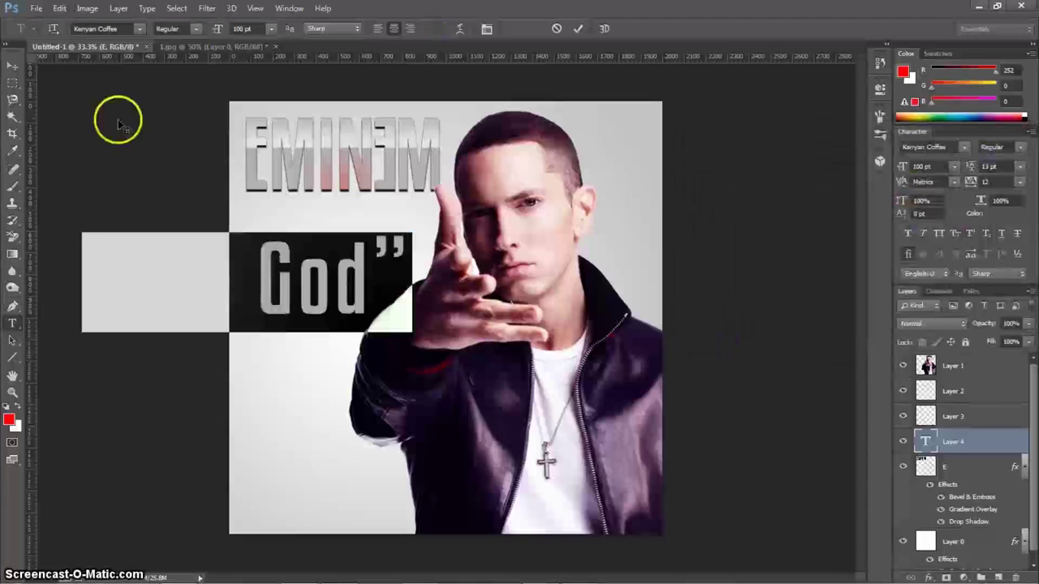
# - Move the “Rap God” text right and slightly up, and bring its layer to the front above the photo
pyautogui.click(13, 65)
pyautogui.moveTo(320, 253); pyautogui.dragTo(491, 225)
pyautogui.moveTo(1020, 443); pyautogui.dragTo(974, 367)
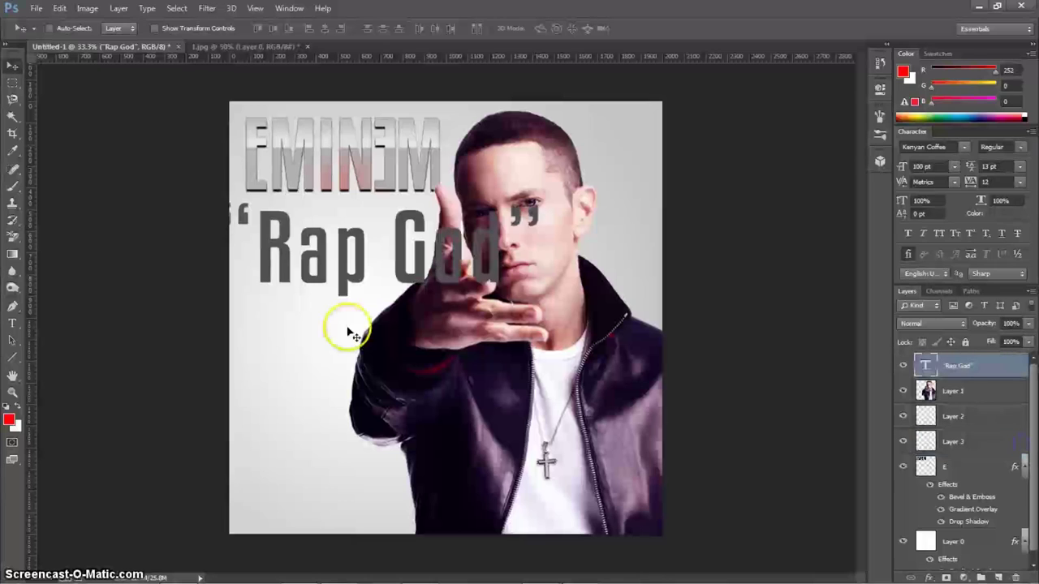
# - Change the font of the whole “Rap God” text to ElegantDragon
pyautogui.click(16, 325)
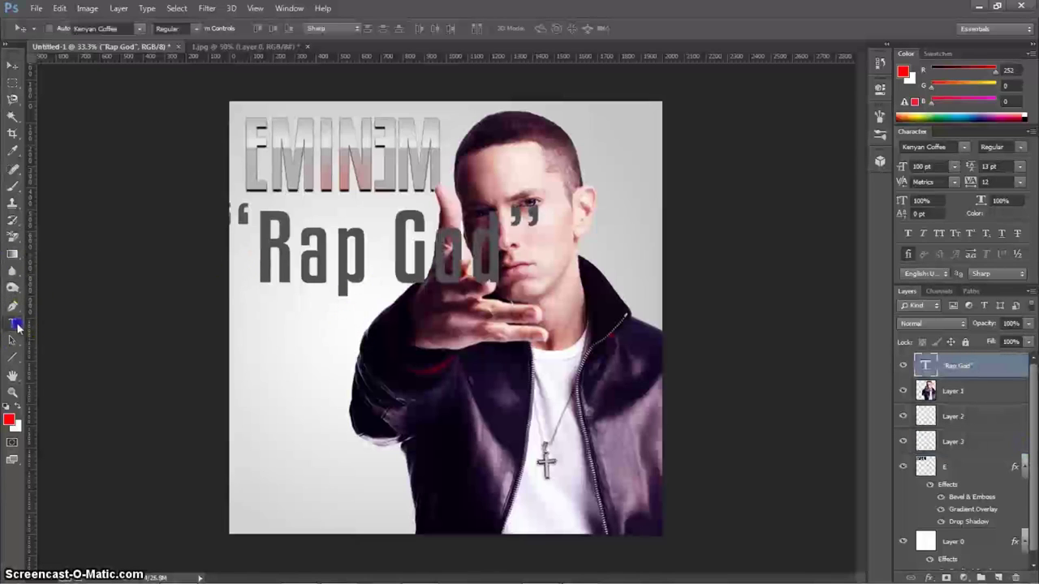
pyautogui.tripleClick(301, 279)
pyautogui.click(118, 24)
pyautogui.press('Up')
pyautogui.press('Up')
pyautogui.press('Up')
pyautogui.press('Up')
pyautogui.press('Up')
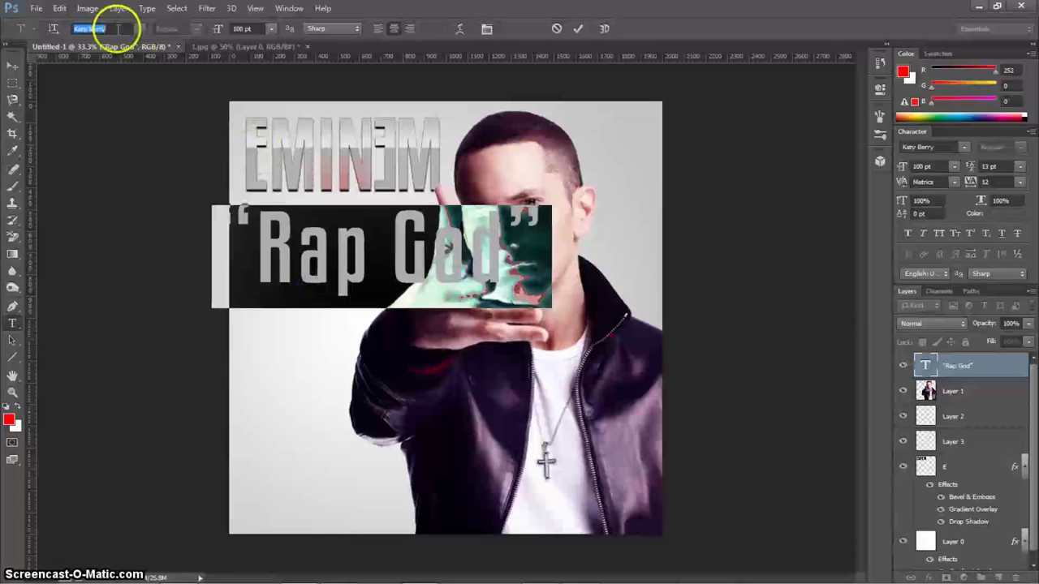
pyautogui.press('Up')
pyautogui.press('Up')
pyautogui.press('Up')
pyautogui.press('Up')
pyautogui.press('Up')
pyautogui.press('Up')
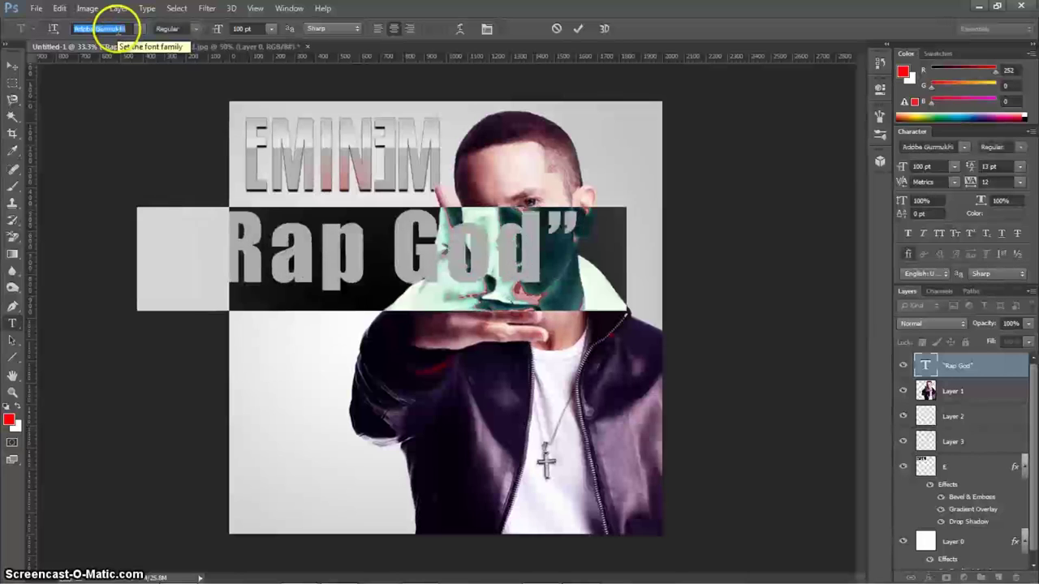
pyautogui.press('Up')
pyautogui.press('Up')
pyautogui.press('Up')
pyautogui.press('Up')
pyautogui.press('Up')
pyautogui.press('Up')
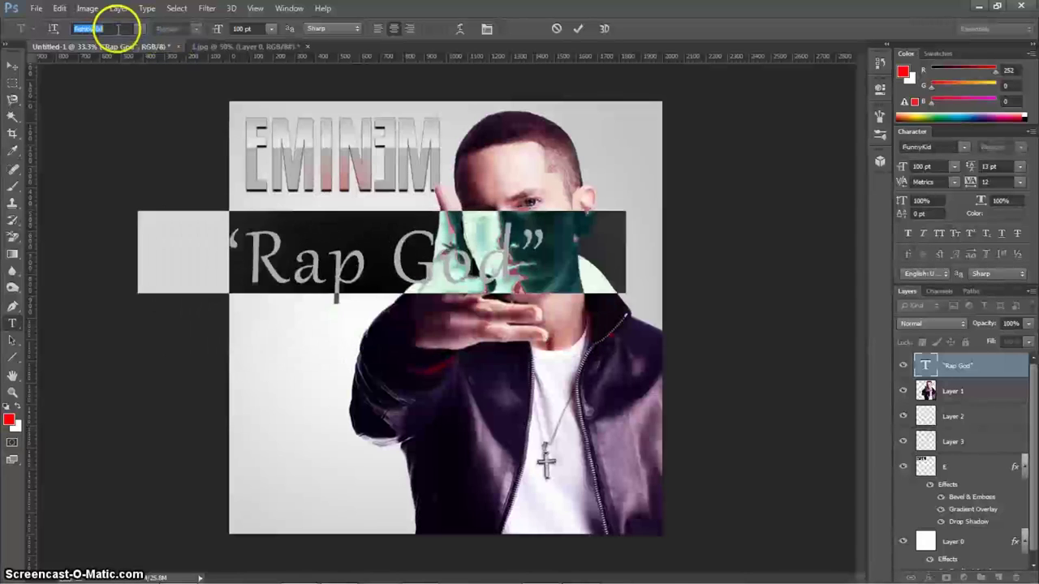
pyautogui.press('Down')
pyautogui.press('Down')
pyautogui.press('Down')
pyautogui.press('Down')
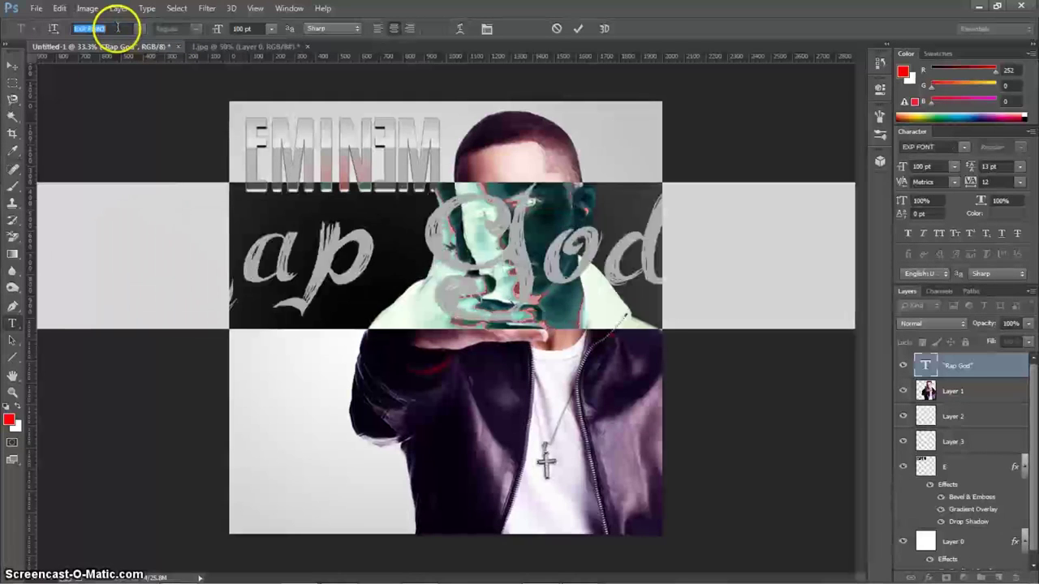
pyautogui.press('Up')
pyautogui.press('Down')
# - Recolour the “Rap God” text bright red (#f32e2e) and move it down to the lower part of the cover
pyautogui.tripleClick(382, 282)
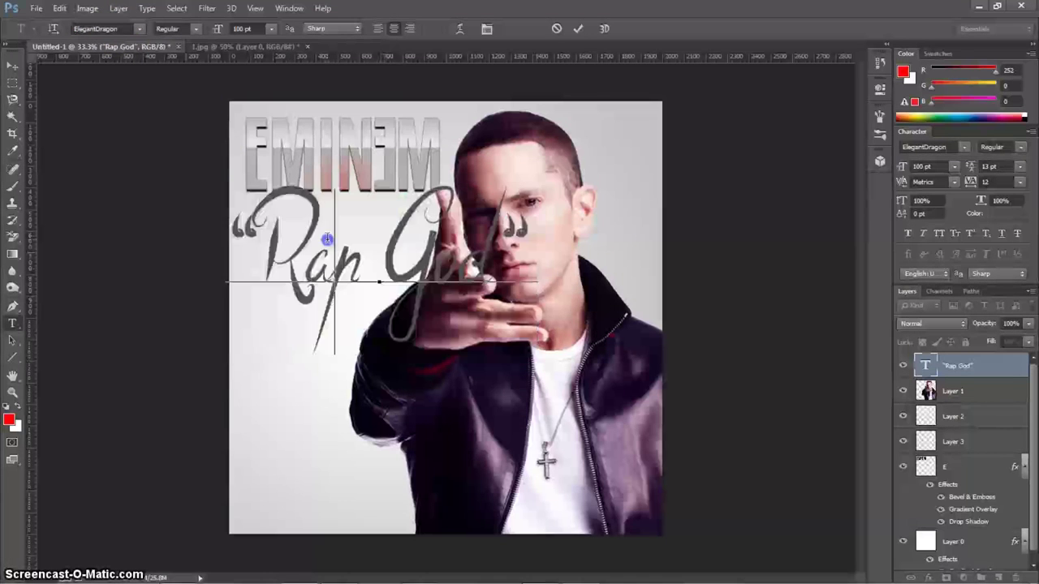
pyautogui.click(439, 28)
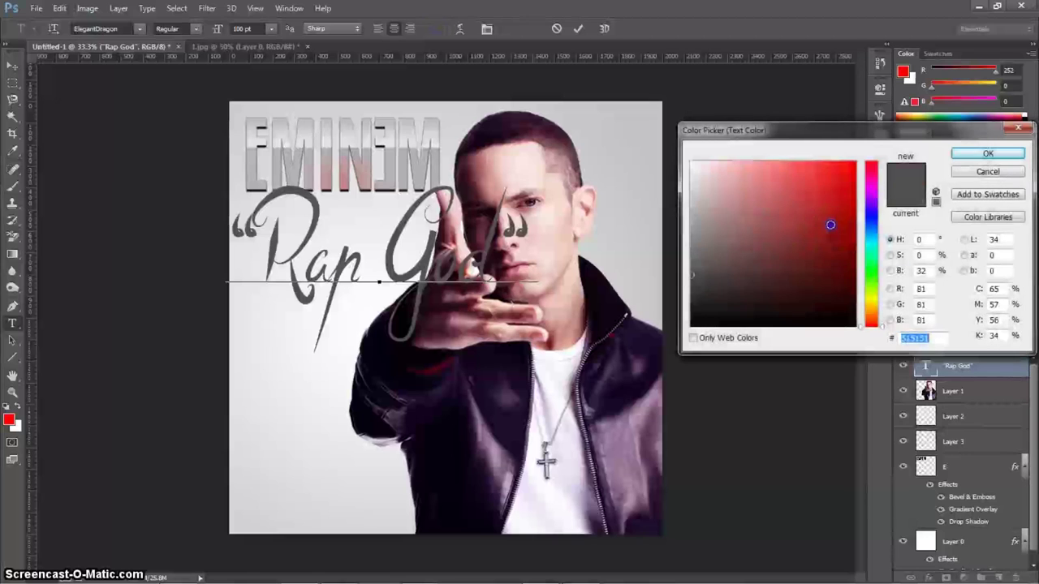
pyautogui.click(830, 225)
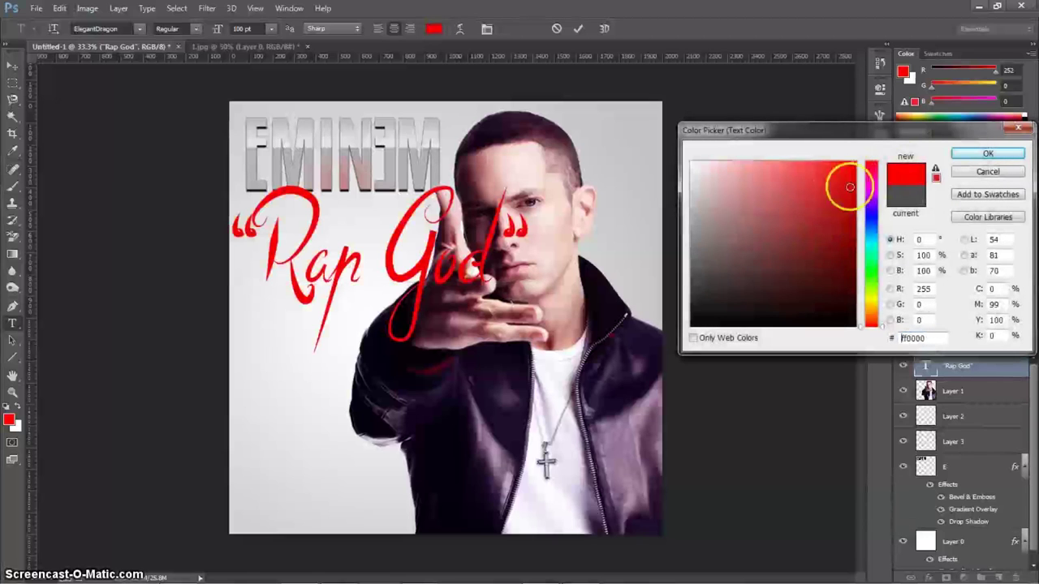
pyautogui.moveTo(849, 187); pyautogui.dragTo(824, 169)
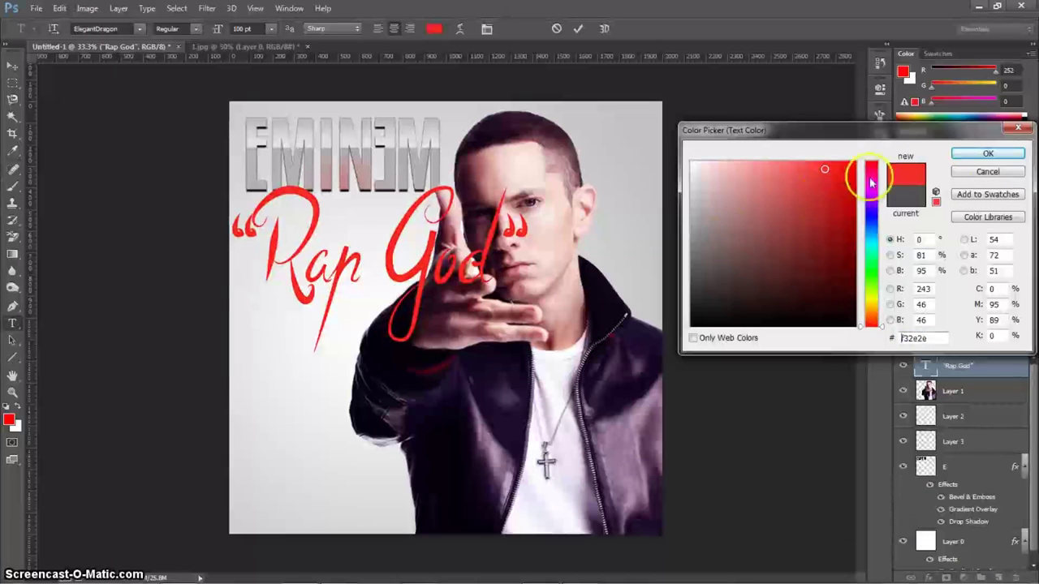
pyautogui.click(987, 154)
pyautogui.click(11, 64)
pyautogui.moveTo(406, 316); pyautogui.dragTo(423, 497)
# - Move the EMINEM lettering with Layer 2 and Layer 3 down to the hand's height, and bring these layers in front of the photo
pyautogui.click(997, 416)
pyautogui.keyDown('shift'); pyautogui.click(980, 472); pyautogui.keyUp('shift')
pyautogui.moveTo(403, 194); pyautogui.dragTo(411, 306)
pyautogui.moveTo(961, 412); pyautogui.dragTo(957, 380)
pyautogui.moveTo(297, 274); pyautogui.dragTo(328, 259)
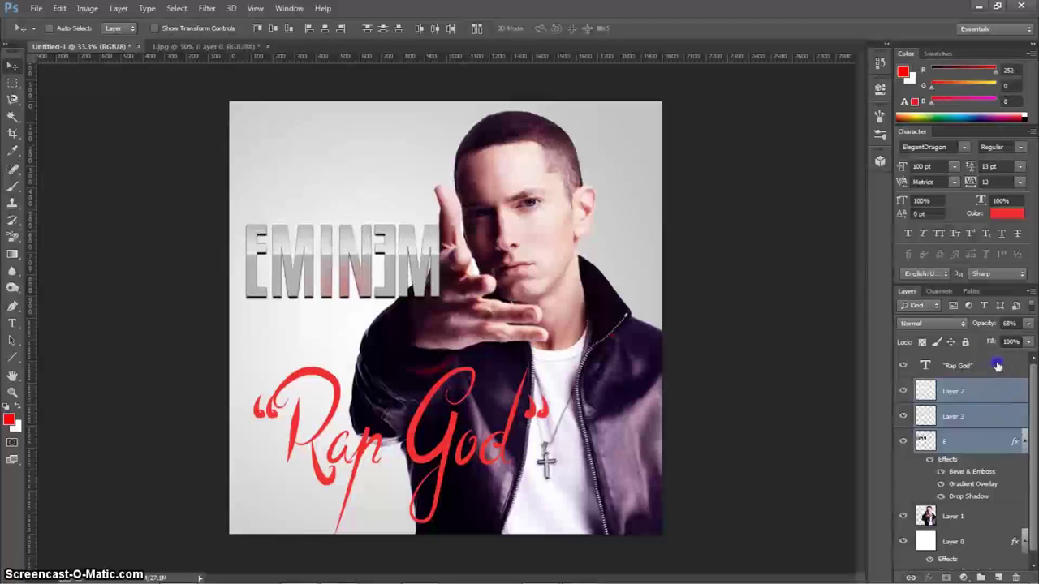
# - Scale the “Rap God” text down to about 58% and place it directly beneath the EMINEM lettering, slightly overlapping it
pyautogui.click(998, 366)
pyautogui.hotkey('ctrl', 't')
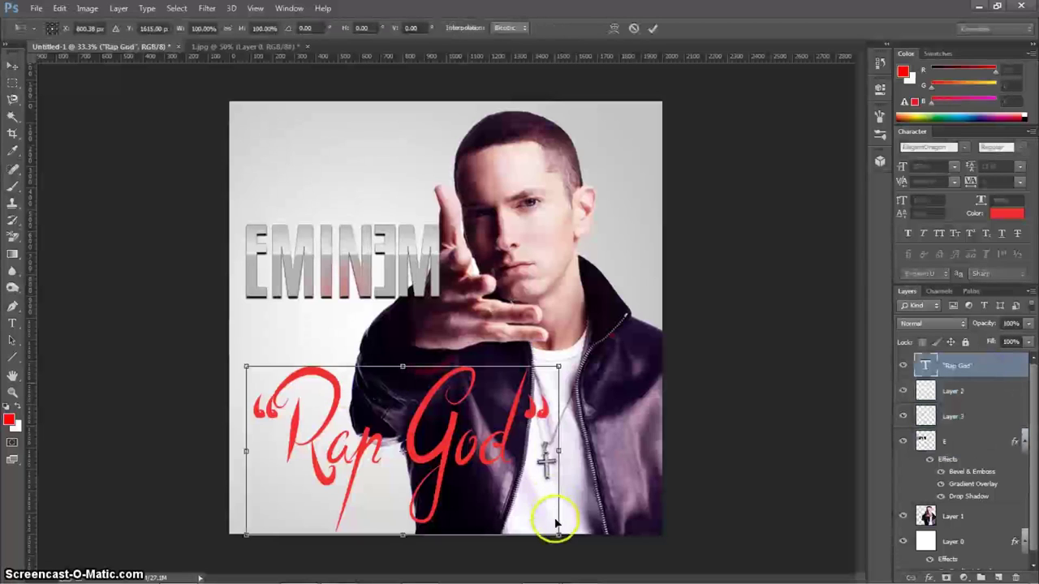
pyautogui.moveTo(557, 537); pyautogui.dragTo(359, 367)
pyautogui.press('Return')
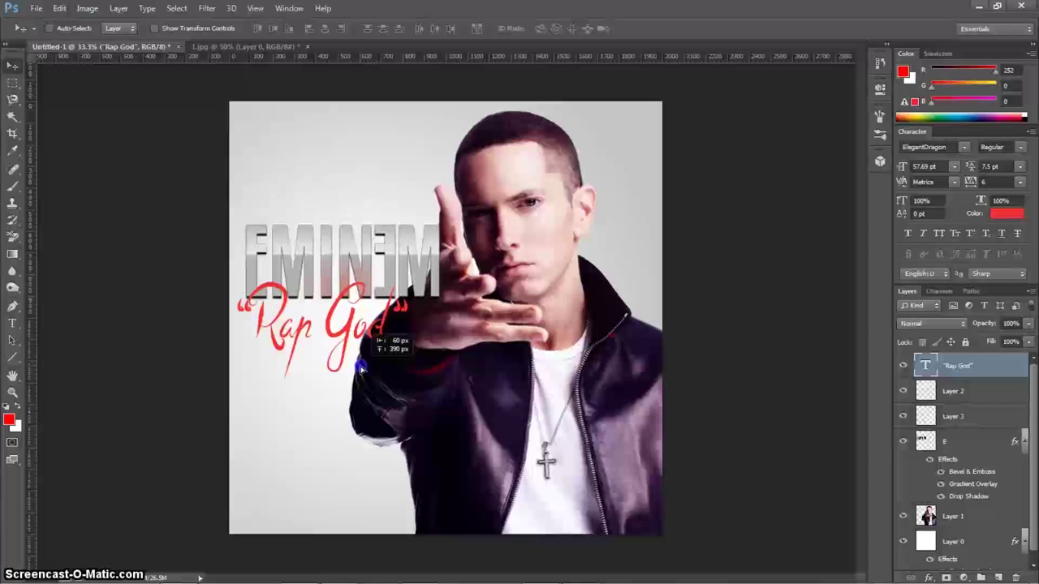
# - Add a drop shadow to the “Rap God” text with global light off, a 90° angle and 100% opacity
pyautogui.doubleClick(1003, 373)
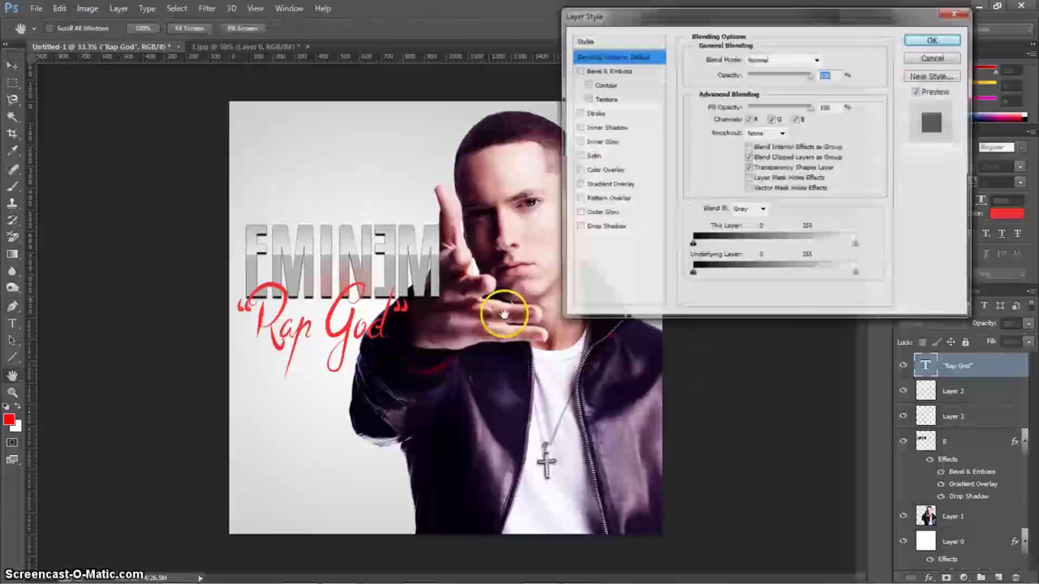
pyautogui.click(598, 227)
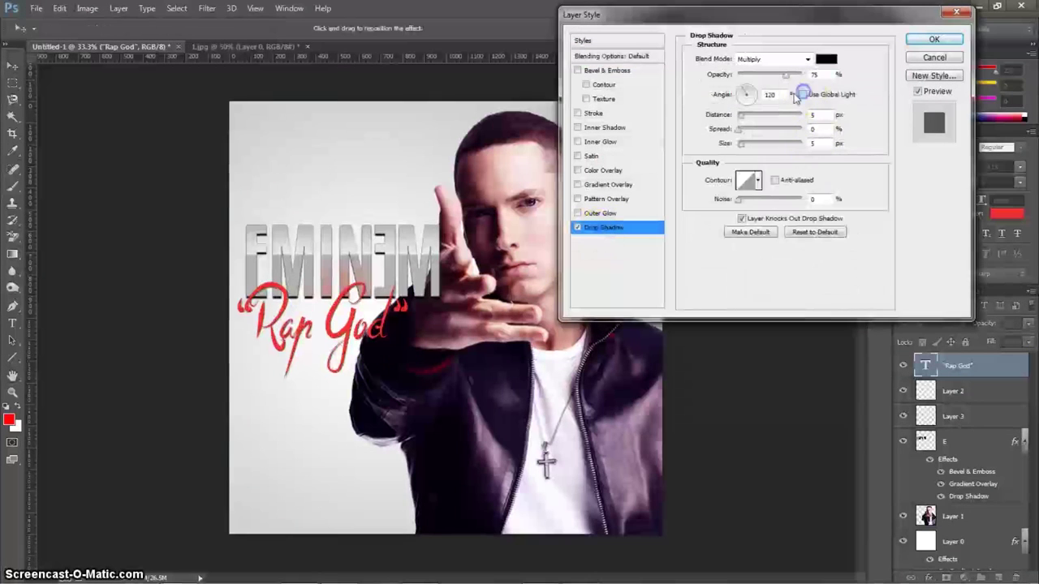
pyautogui.write('90')
pyautogui.click(732, 104)
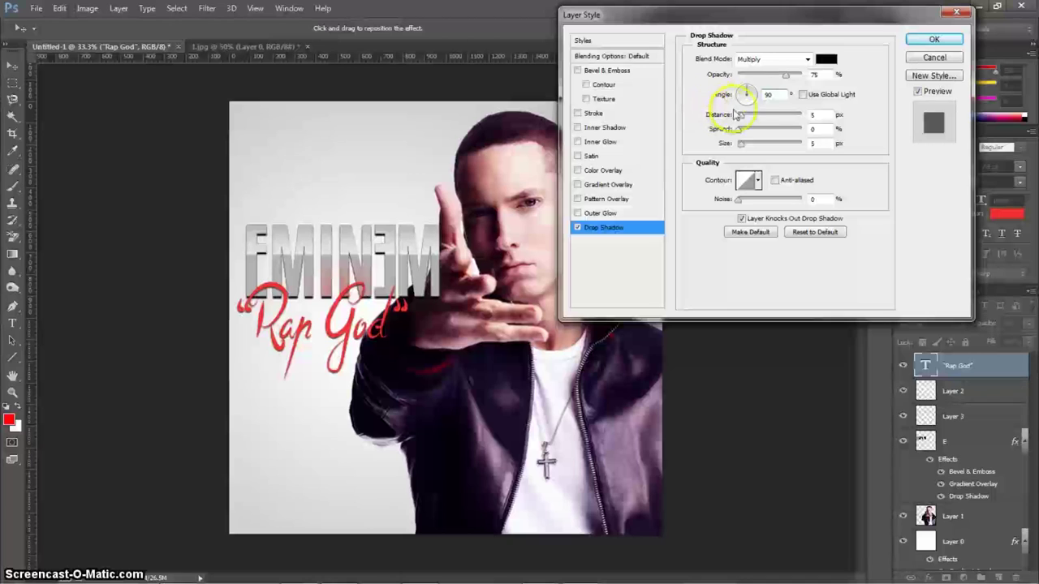
pyautogui.moveTo(780, 74); pyautogui.dragTo(834, 75)
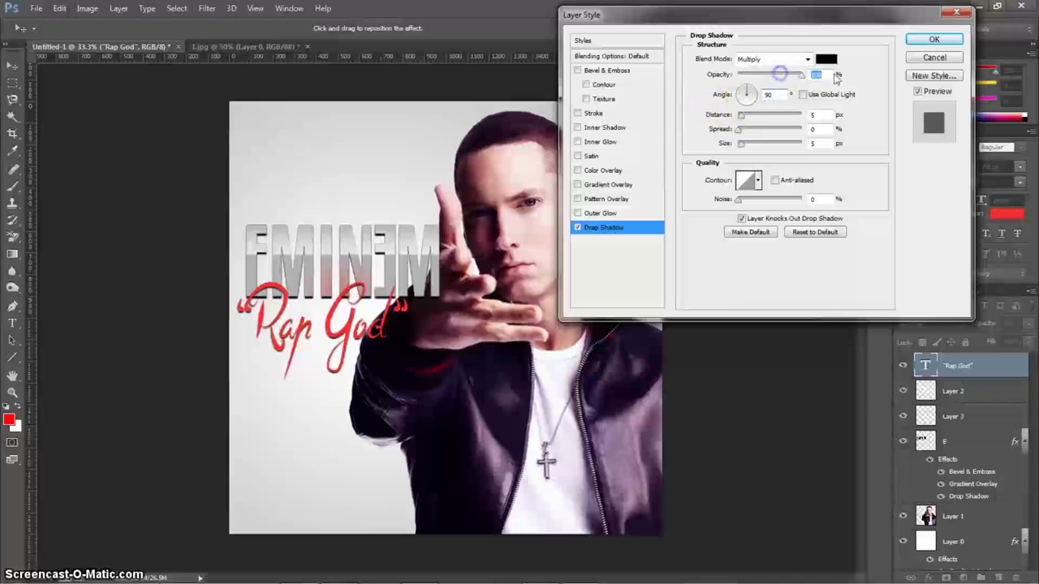
# - Set the text shadow's distance to 3 px and spread to 9%, fine-tune its size, and apply the style
pyautogui.moveTo(741, 143); pyautogui.dragTo(743, 146)
pyautogui.click(740, 130)
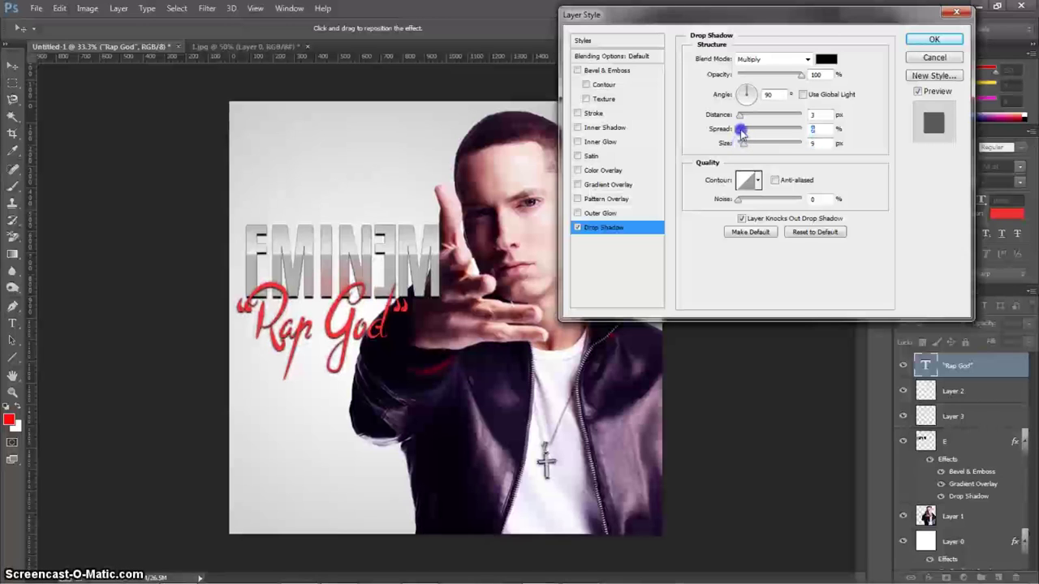
pyautogui.click(743, 143)
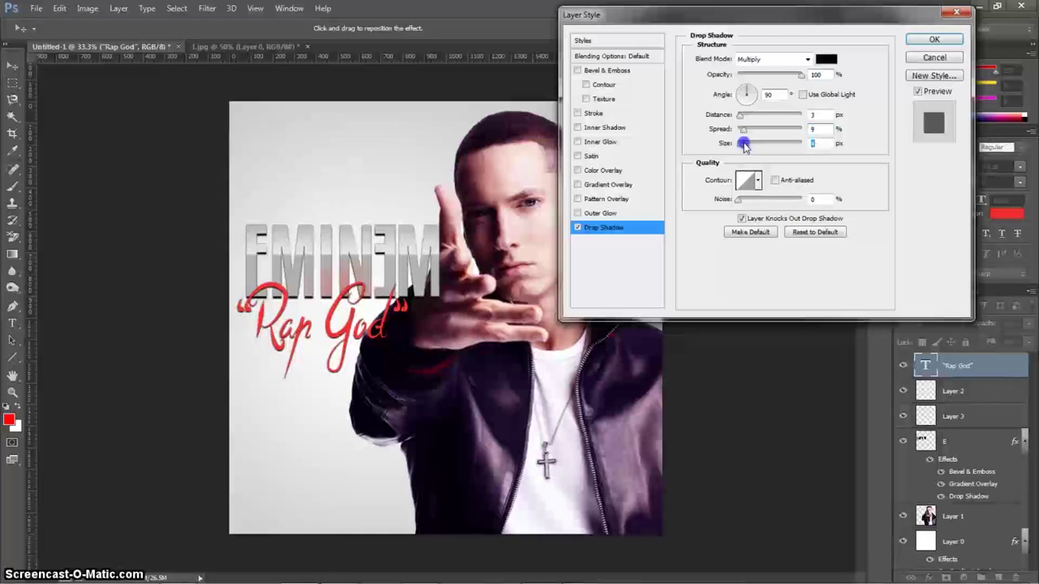
pyautogui.click(934, 40)
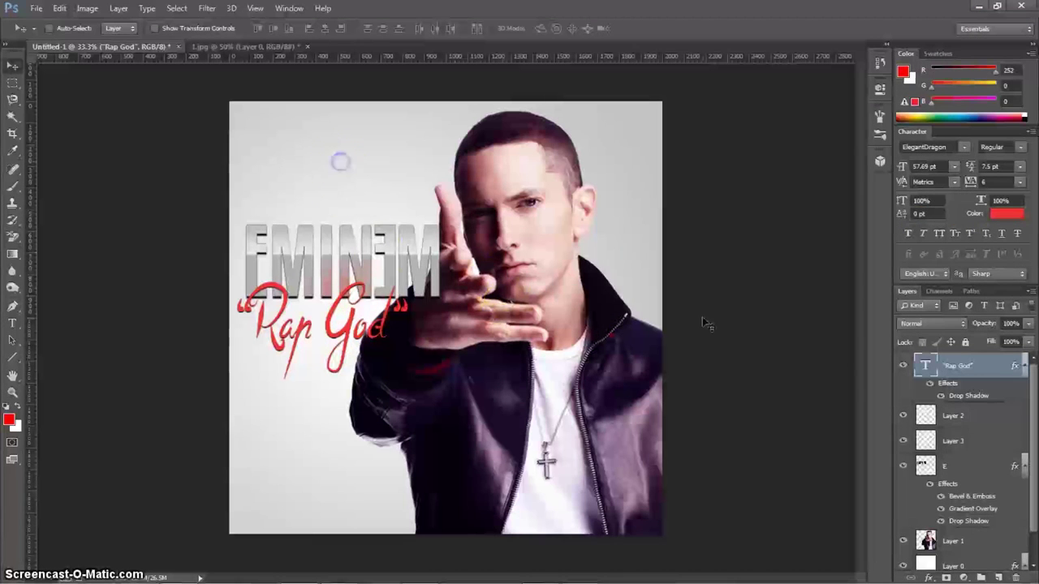
# - Add a new top layer and make a rectangular selection over roughly the right half of the cover, at full height
pyautogui.click(13, 393)
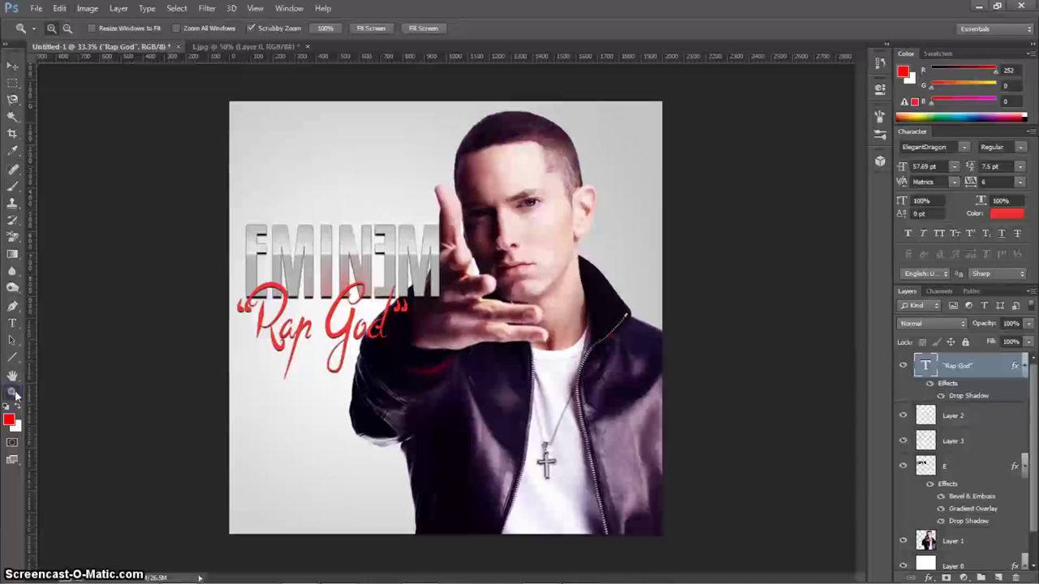
pyautogui.rightClick(493, 439)
pyautogui.click(490, 540)
pyautogui.rightClick(451, 289)
pyautogui.click(476, 381)
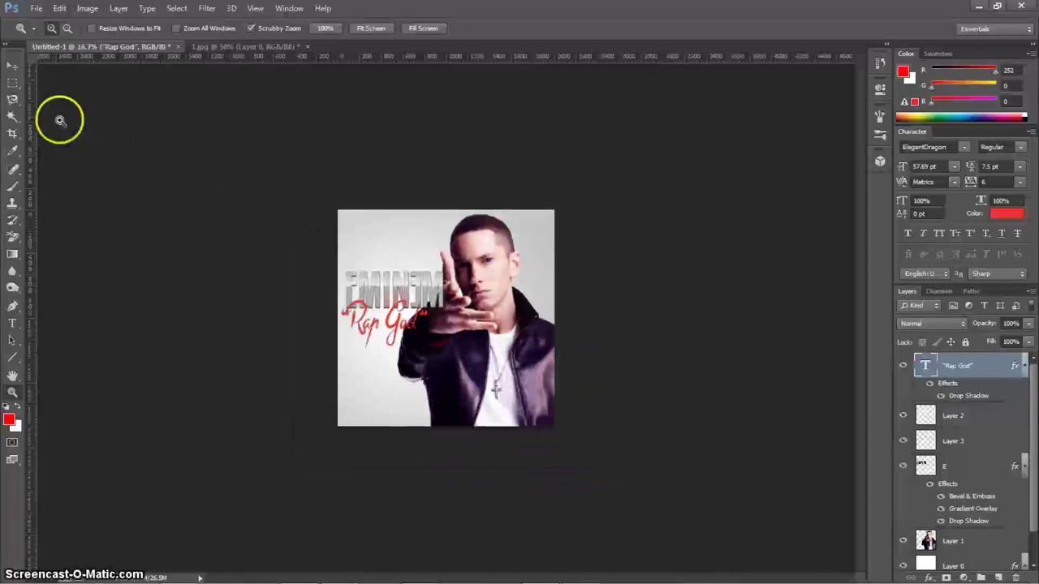
pyautogui.click(12, 65)
pyautogui.click(998, 576)
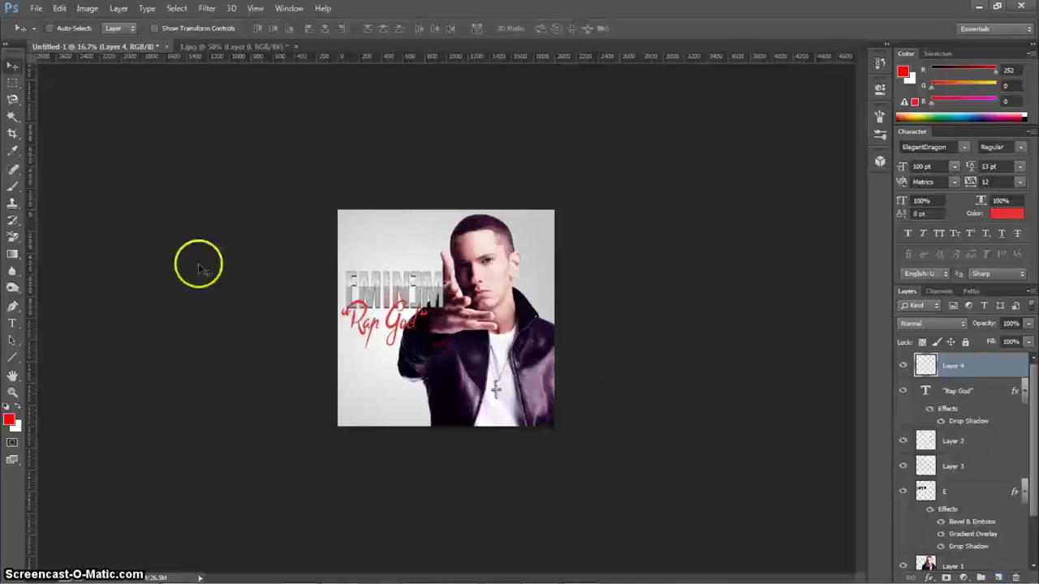
pyautogui.click(13, 82)
pyautogui.moveTo(439, 187); pyautogui.dragTo(593, 486)
# - Fill the selection with a white gradient fading out towards the cover's right edge, and deselect
pyautogui.click(19, 407)
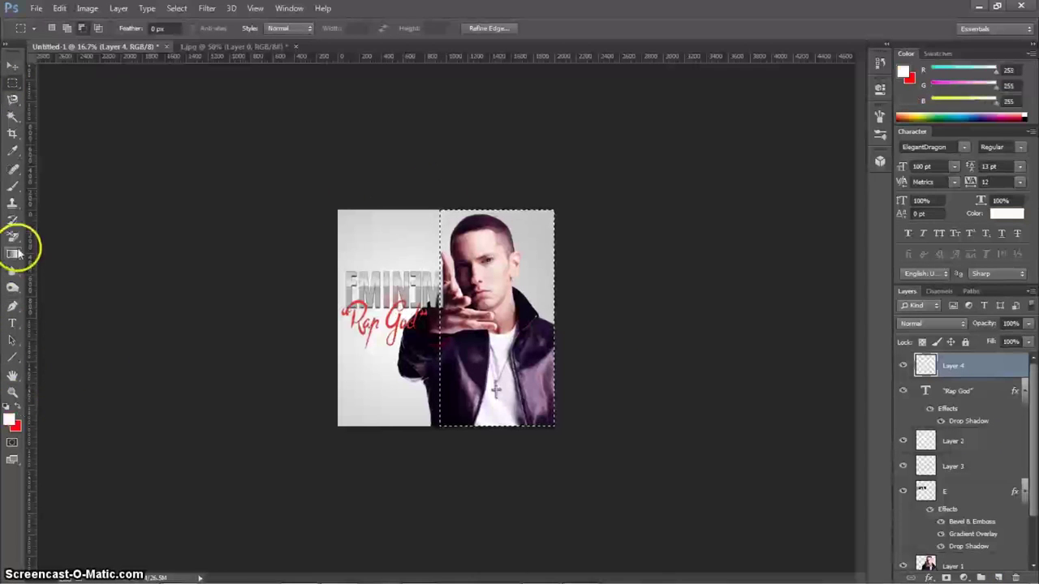
pyautogui.click(12, 254)
pyautogui.moveTo(447, 315); pyautogui.dragTo(596, 290)
pyautogui.hotkey('ctrl', 'd')
pyautogui.click(12, 71)
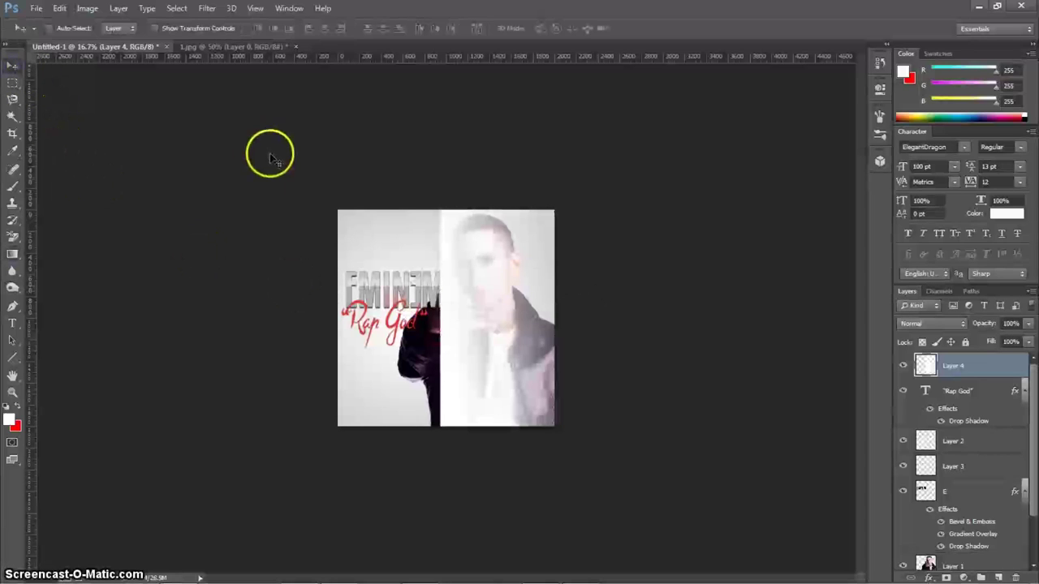
# - Transform the white gradient to about 215% width and 135% height, rotate it about 23°, and place it diagonally over the cover's right side
pyautogui.hotkey('ctrl', 't')
pyautogui.moveTo(564, 203); pyautogui.dragTo(598, 269)
pyautogui.moveTo(547, 225); pyautogui.dragTo(585, 155)
pyautogui.moveTo(572, 317); pyautogui.dragTo(670, 412)
pyautogui.moveTo(571, 387); pyautogui.dragTo(550, 371)
pyautogui.moveTo(742, 239); pyautogui.dragTo(732, 226)
pyautogui.moveTo(615, 305); pyautogui.dragTo(617, 301)
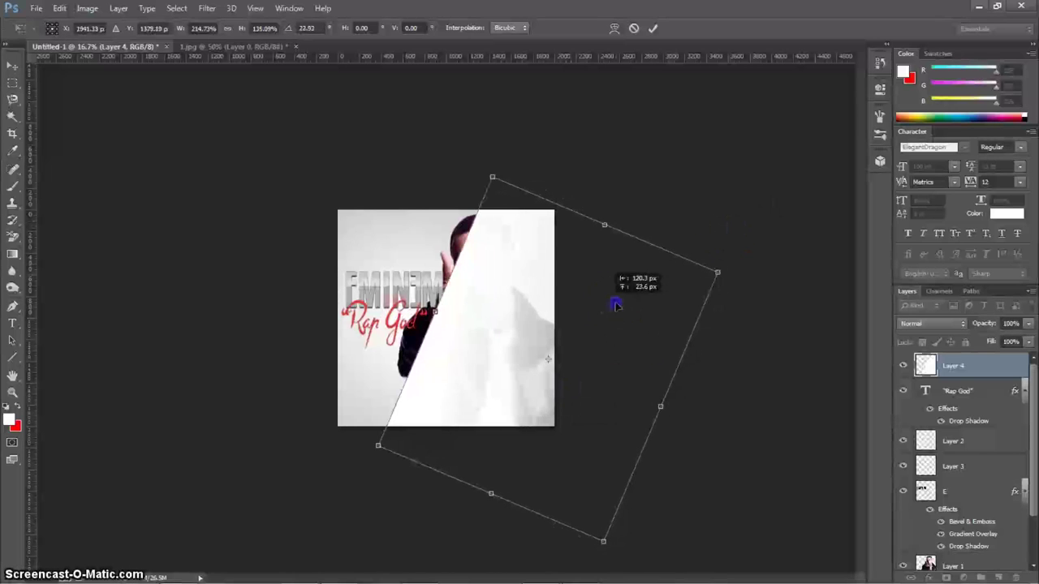
pyautogui.press('Return')
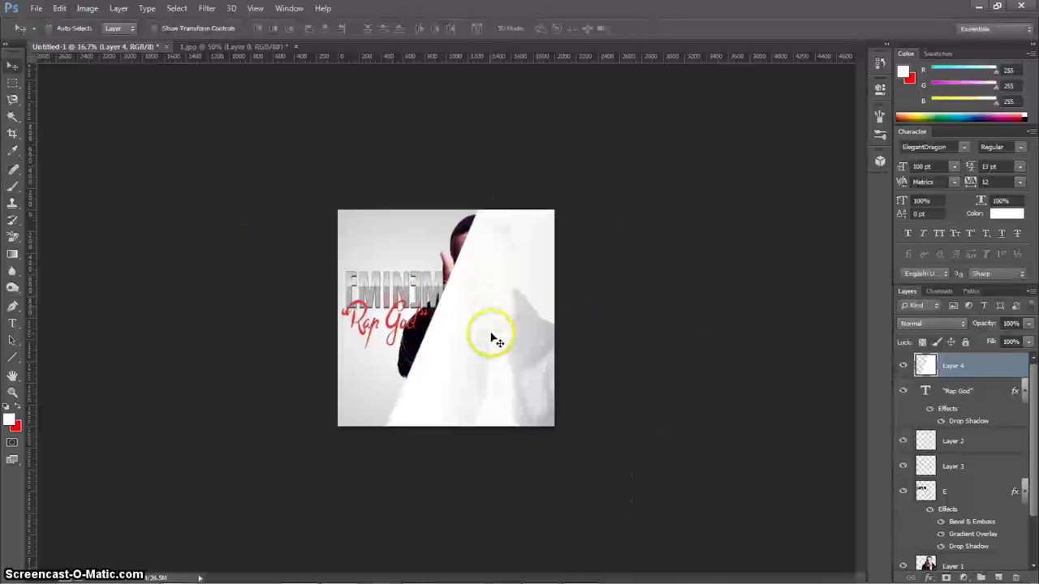